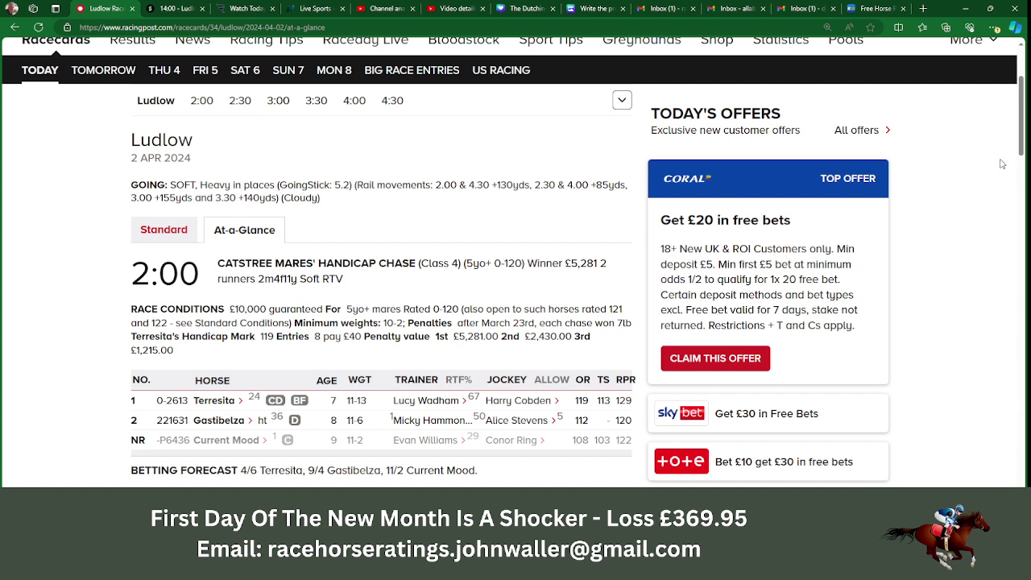
Check the Ludlow 14:00 race on Racing Post and Smarkets, and enter 1.29 as Terresita's Betfair SP in the Excel sheet.
drag(1023, 124, 1022, 134)
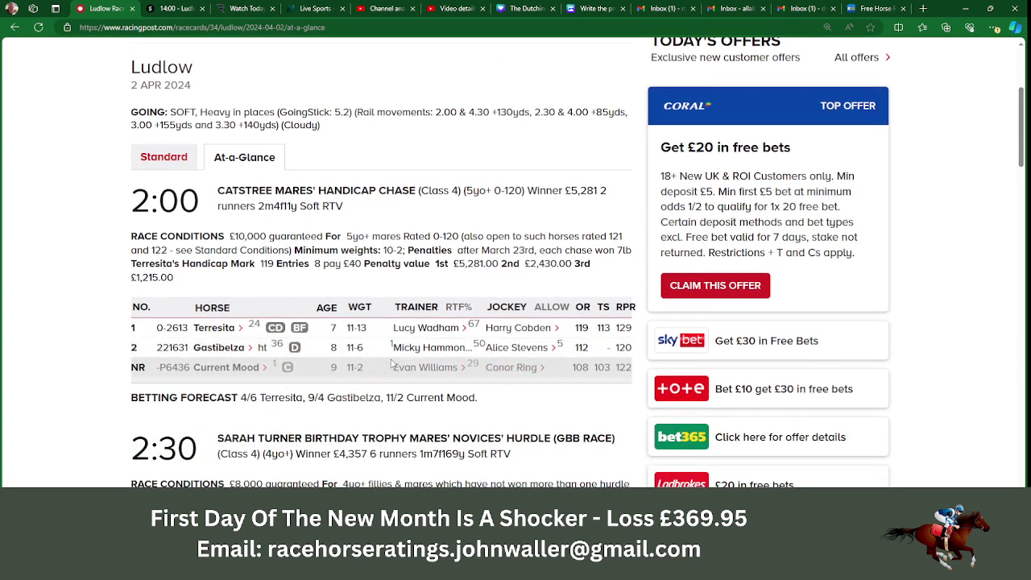
click(176, 12)
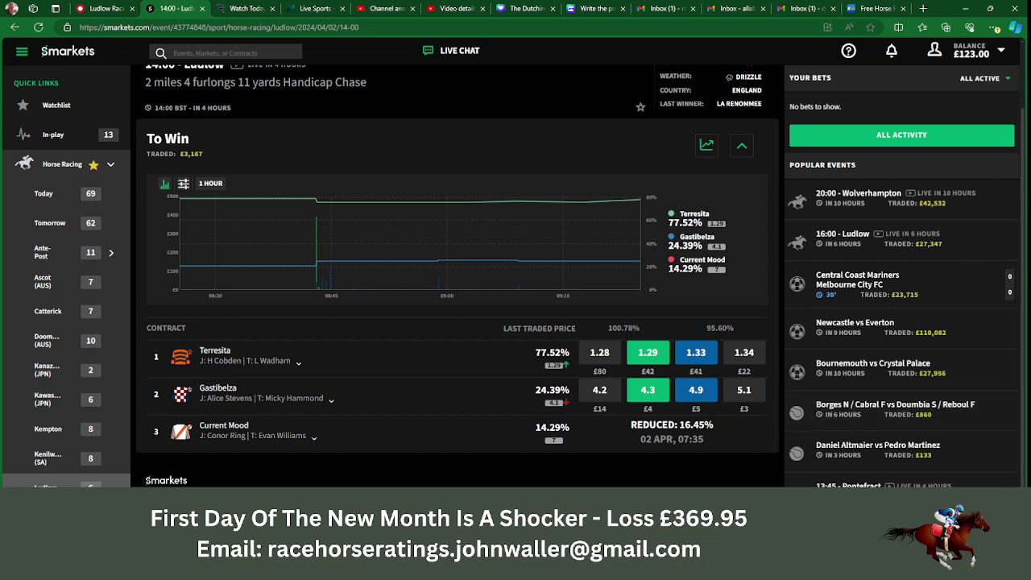
key(alt+Tab)
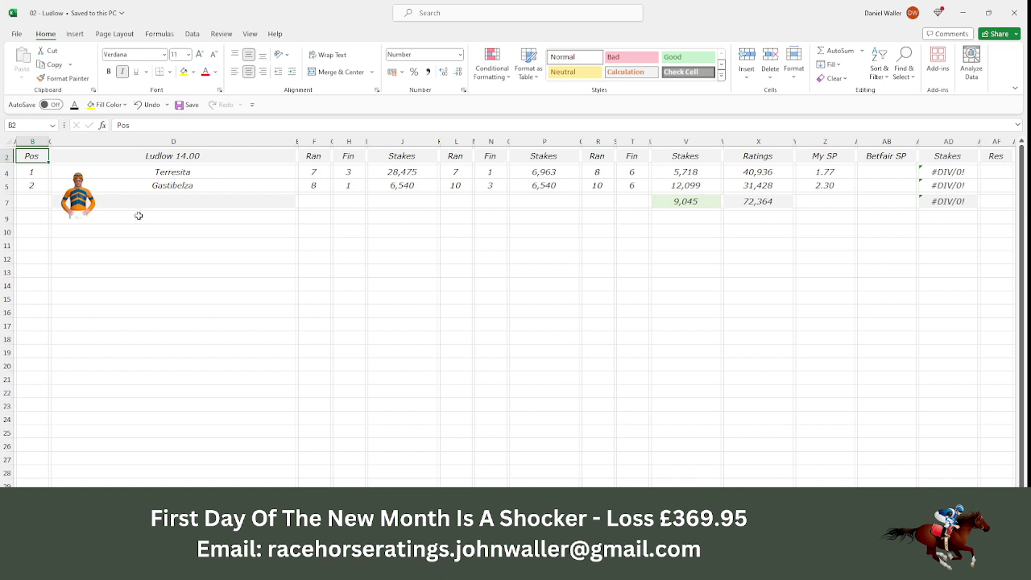
click(882, 171)
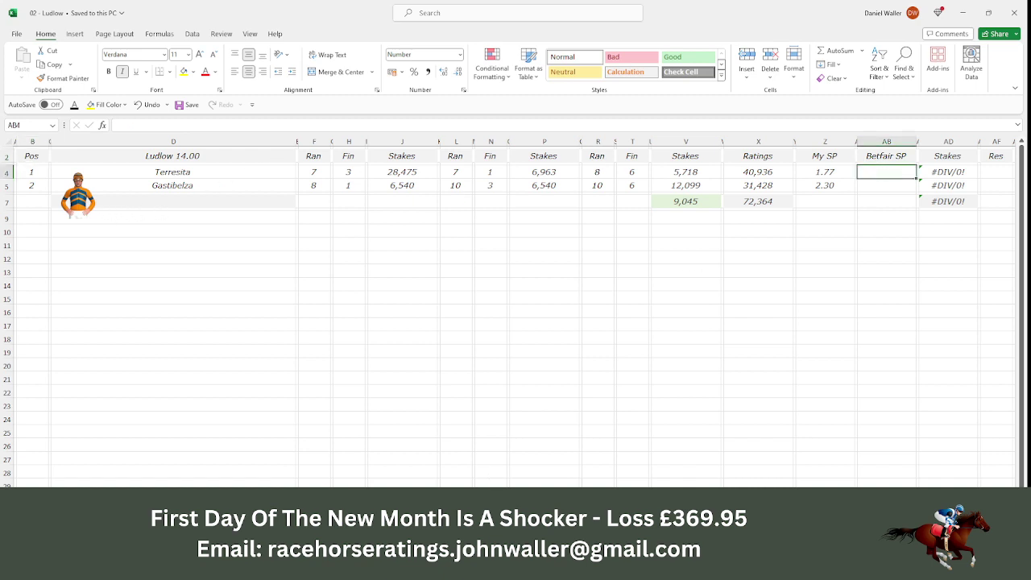
key(alt+Tab)
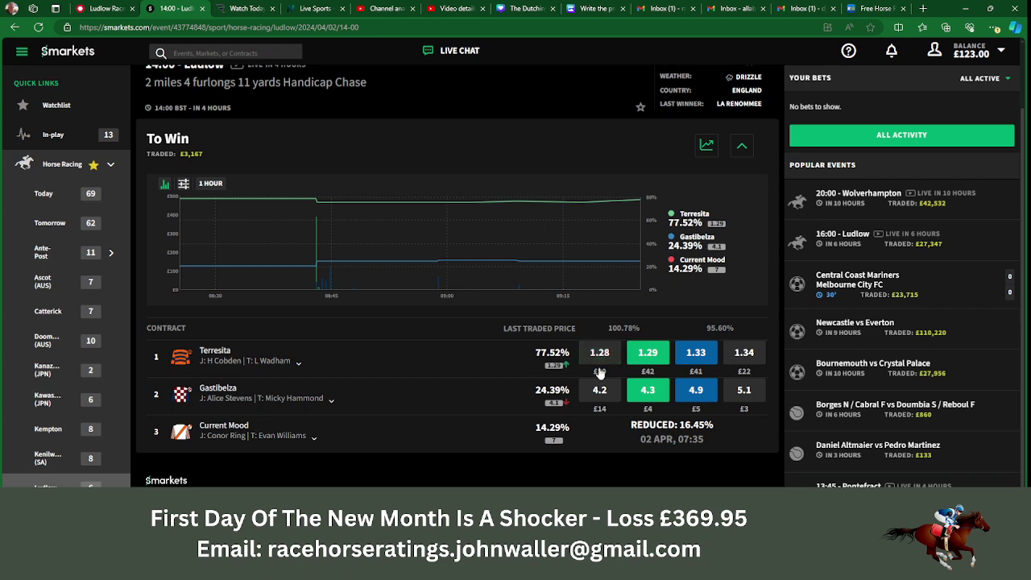
key(alt+Tab)
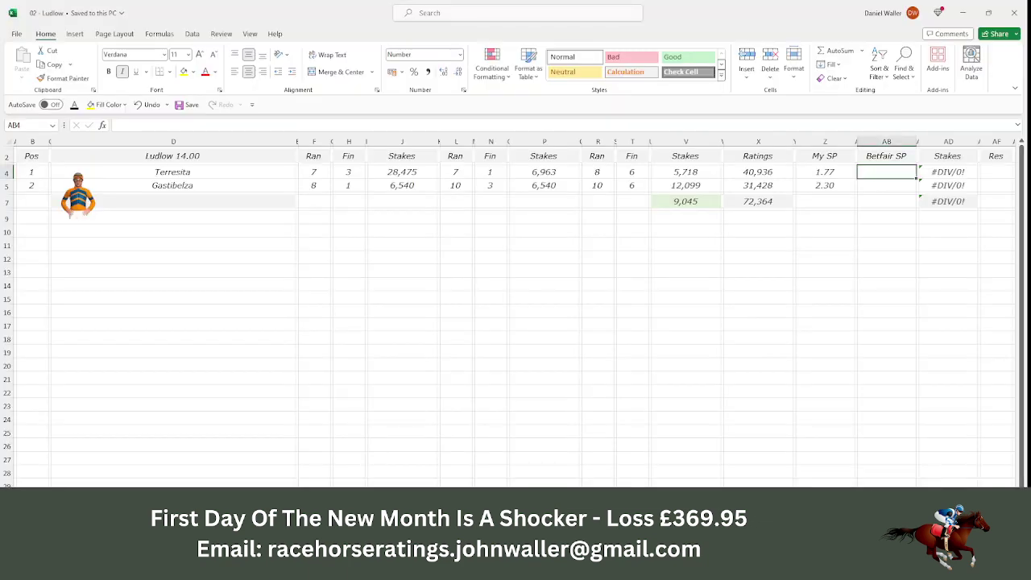
text(1)
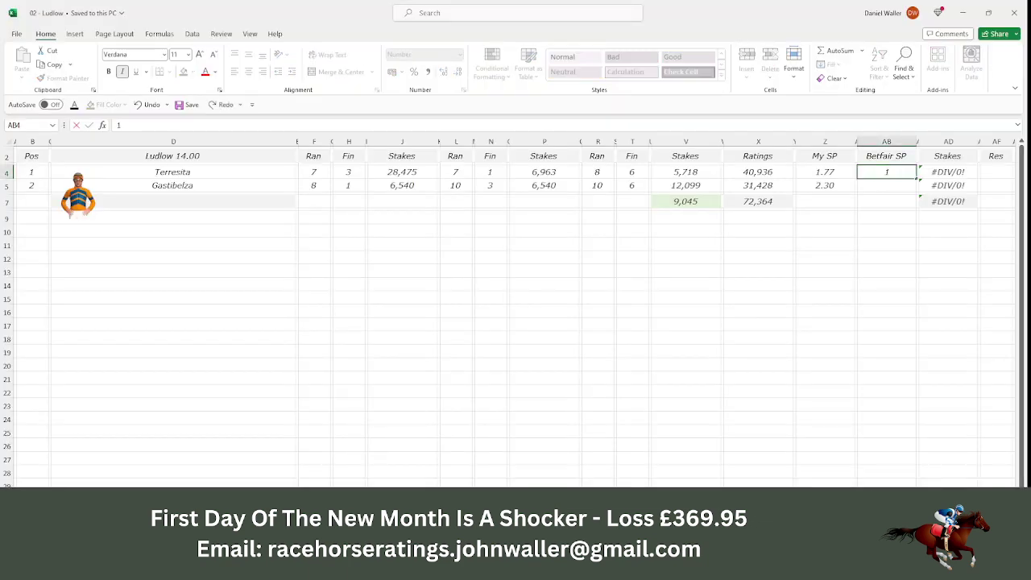
text(.29)
key(Tab)
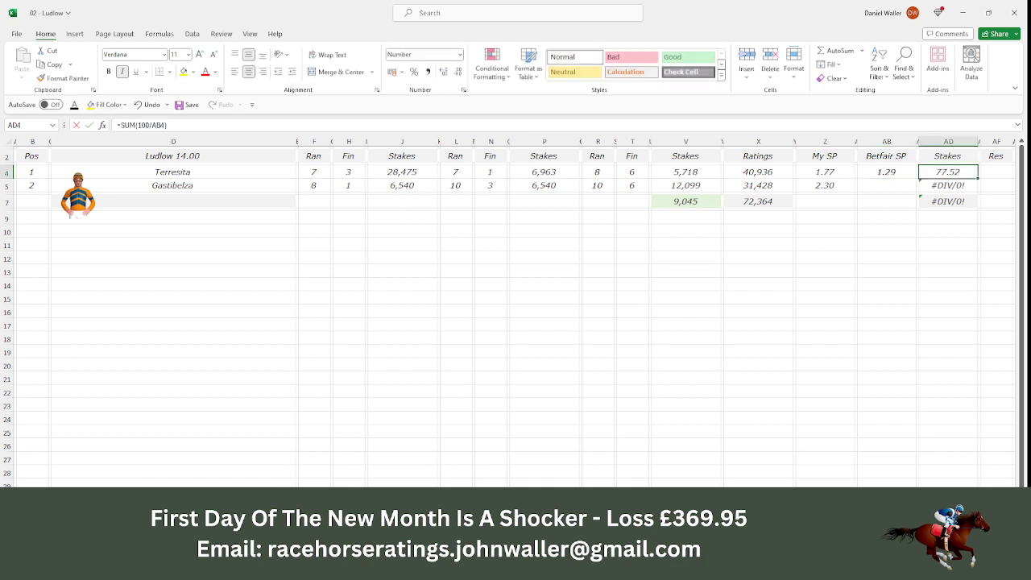
Set Terresita's stake to 50, clear Gastibelza's stake formula, and save the workbook.
text(50)
key(Return)
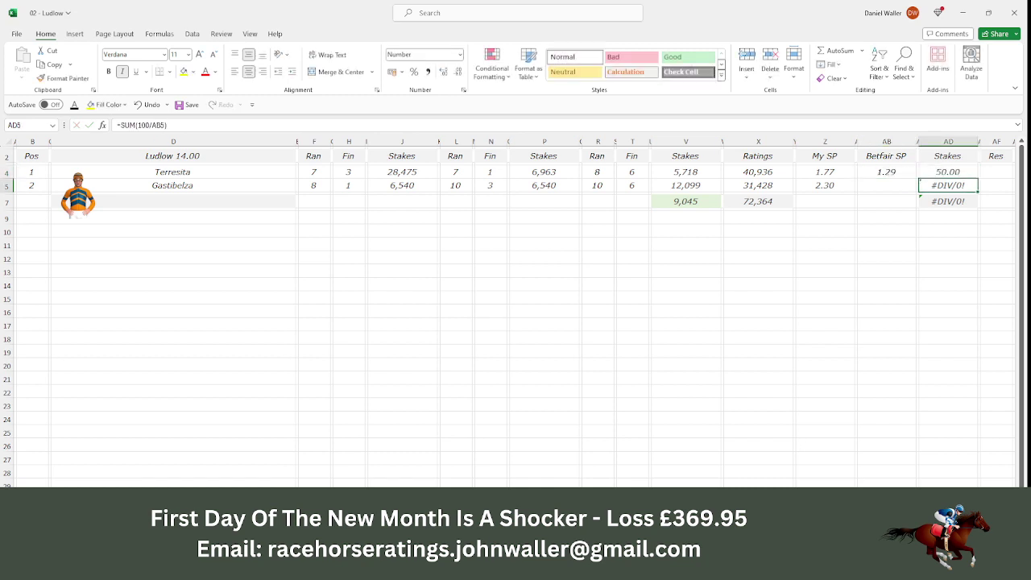
key(Delete)
key(Down)
key(Down)
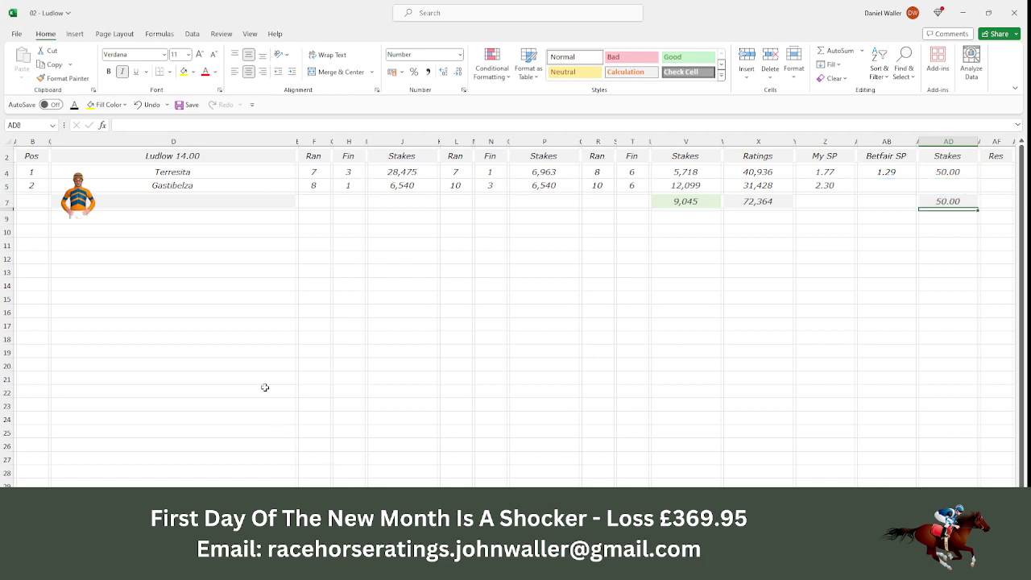
click(37, 158)
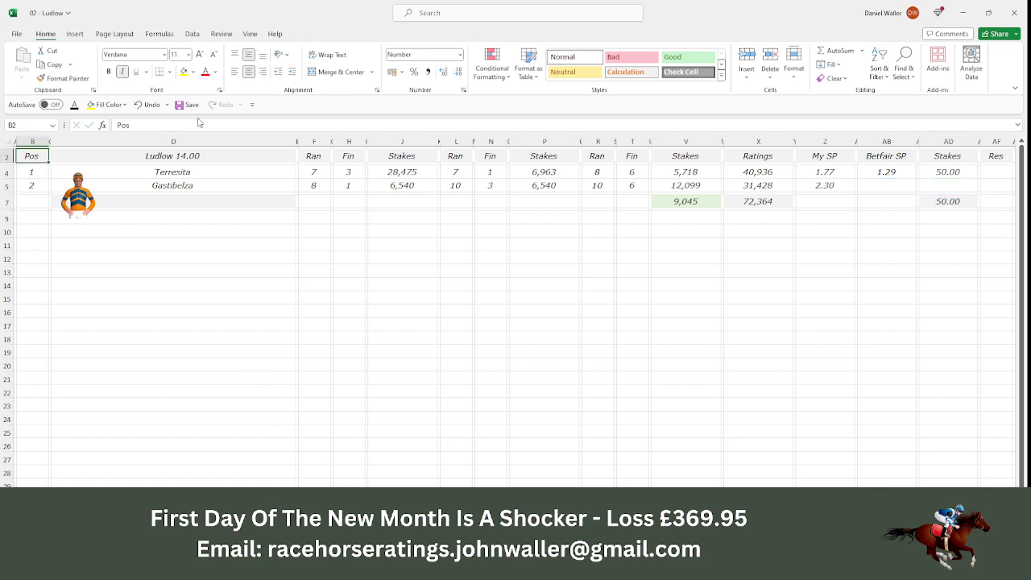
click(187, 105)
Review the 2:30 race on the Racing Post racecard and open the Ludlow 14.30 sheet in Excel at Easy Peasy's Betfair SP cell.
key(alt+Tab)
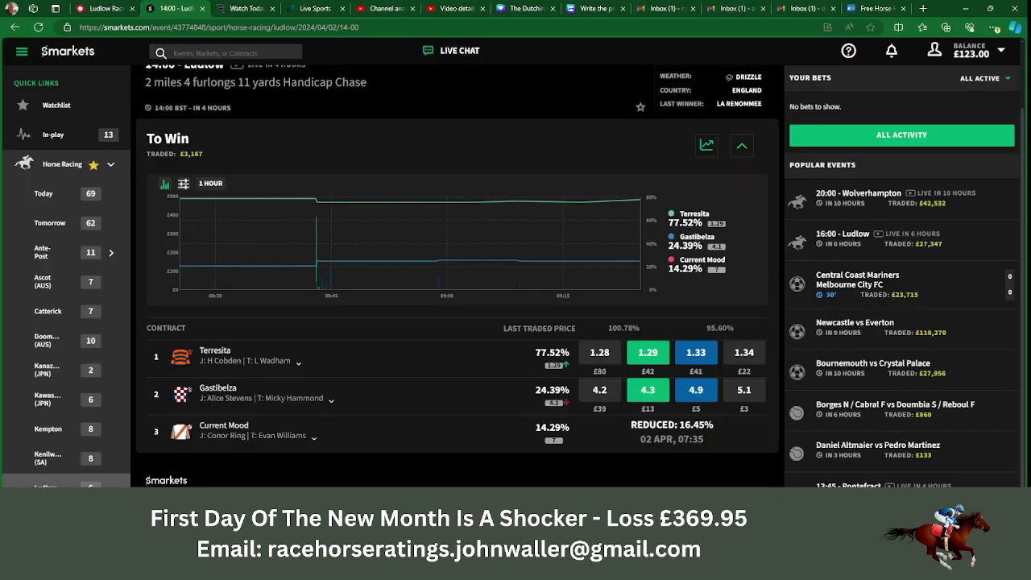
click(107, 9)
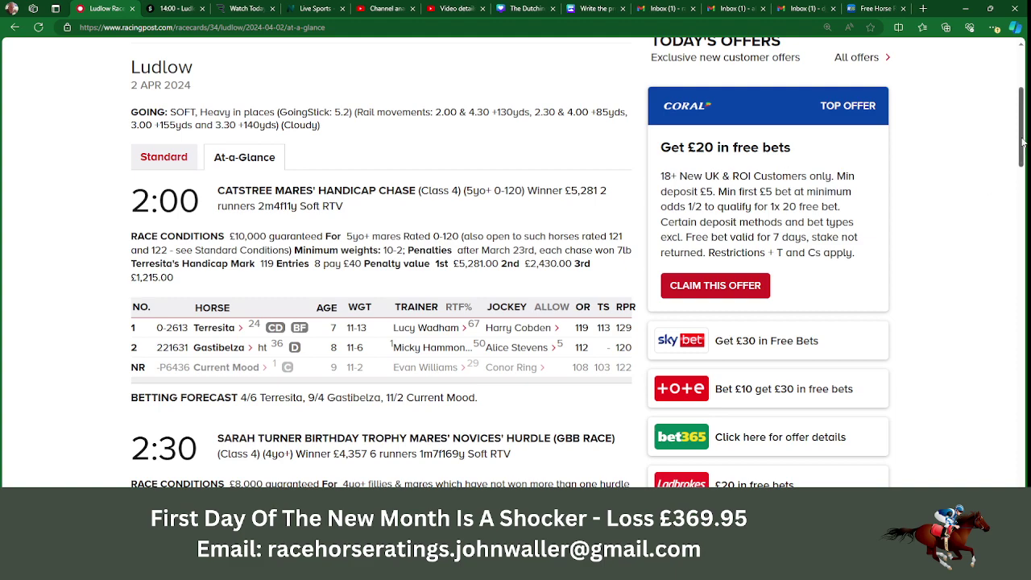
drag(1020, 149, 1023, 197)
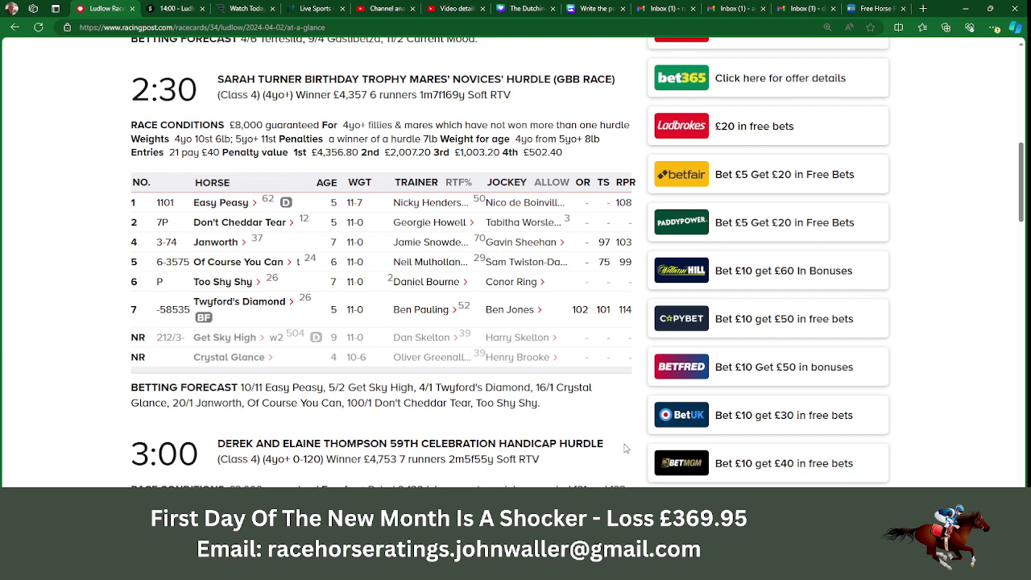
key(alt+Tab)
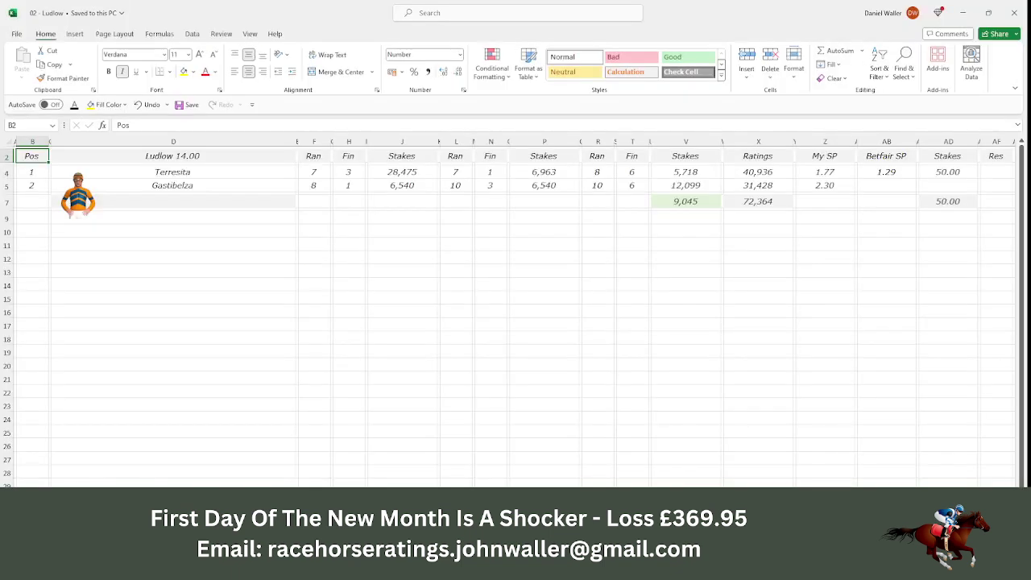
click(259, 534)
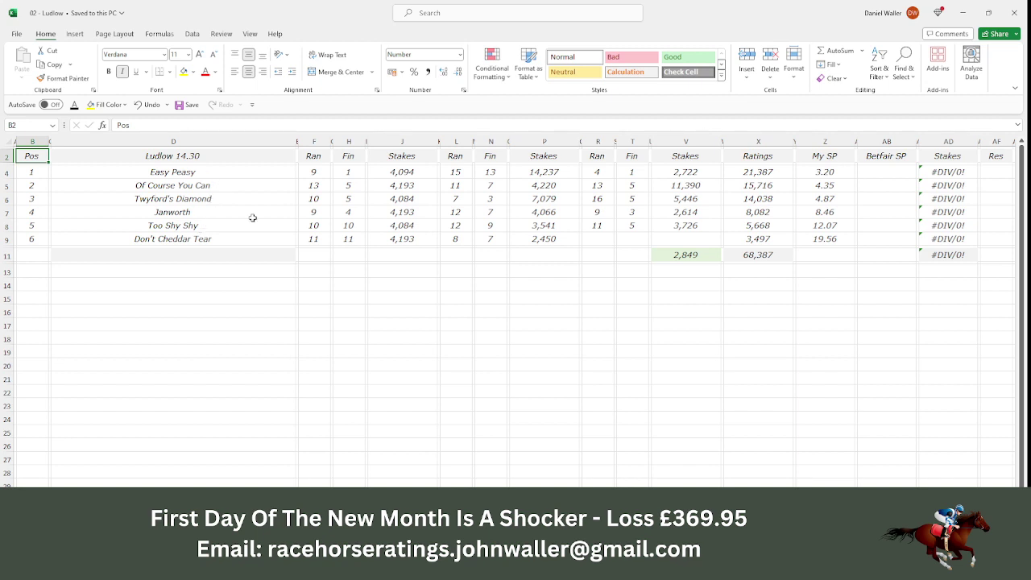
click(886, 170)
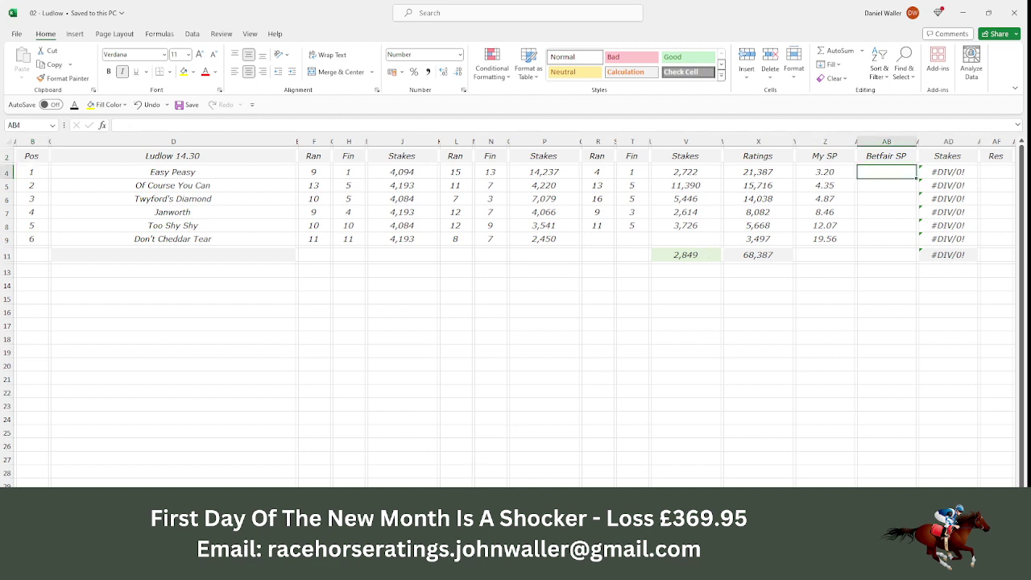
Switch to Smarkets and show the runners' odds in the Ludlow 14:30 market.
key(alt+Tab)
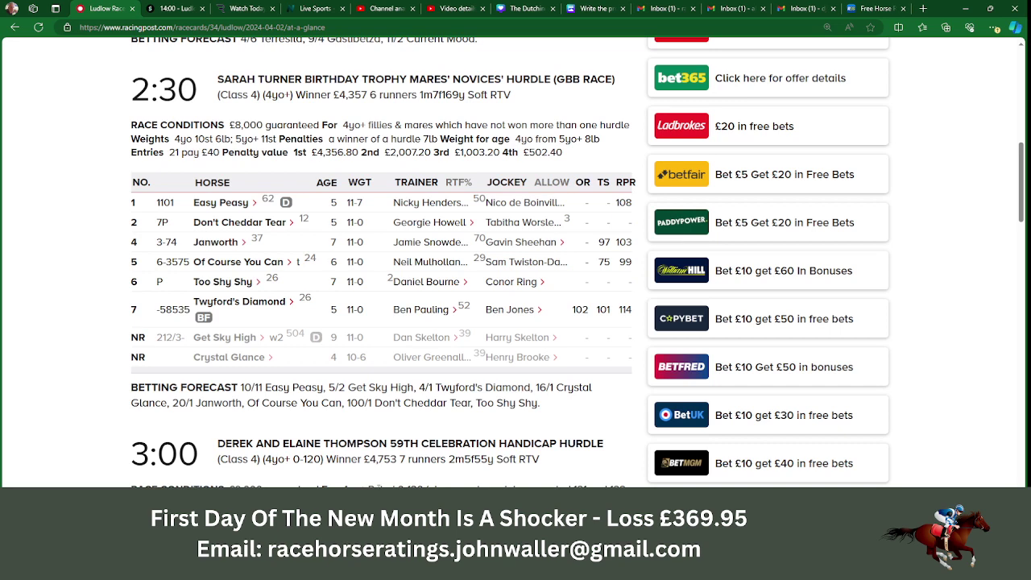
click(174, 8)
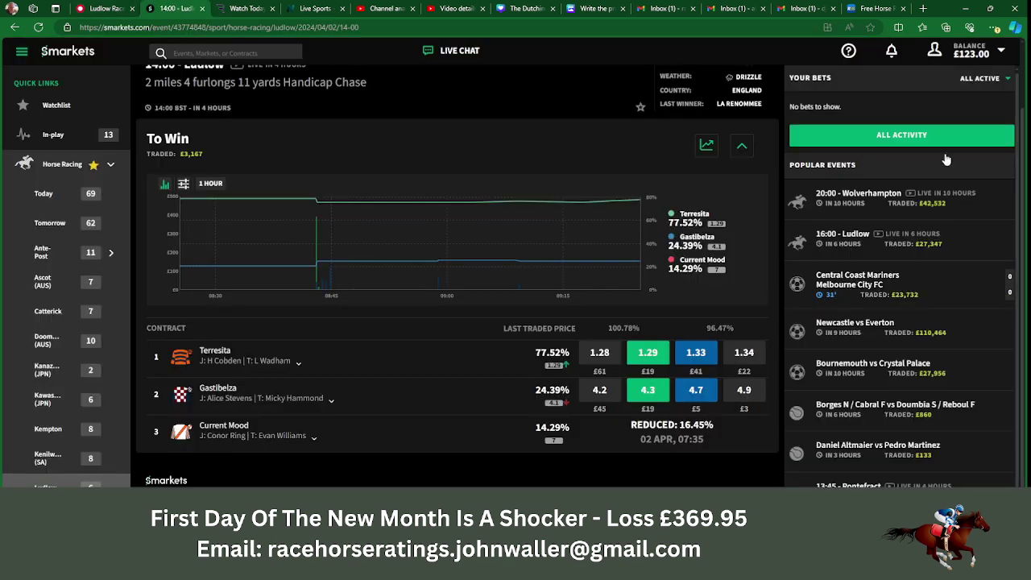
scroll(946, 159, up, 2)
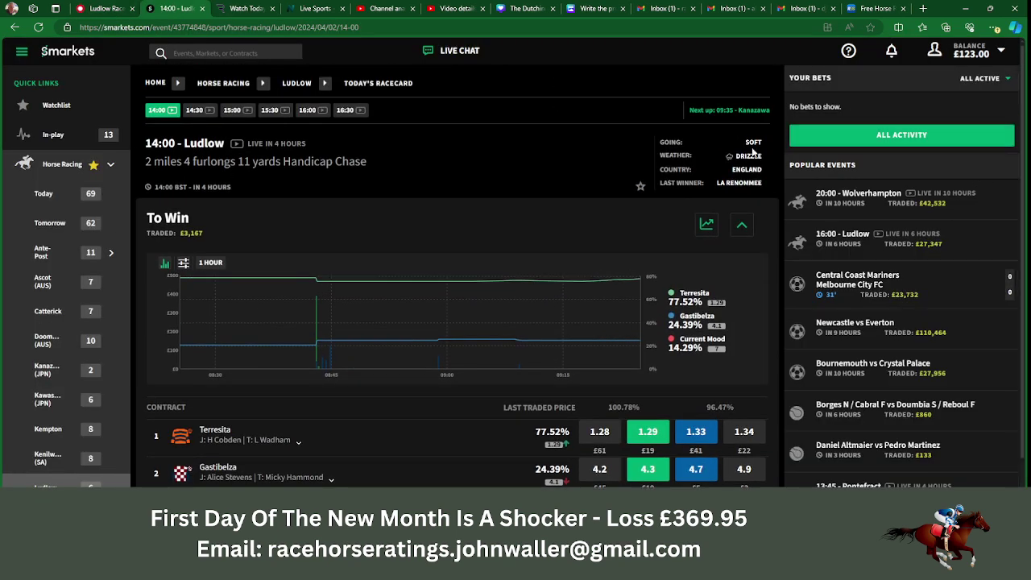
click(199, 109)
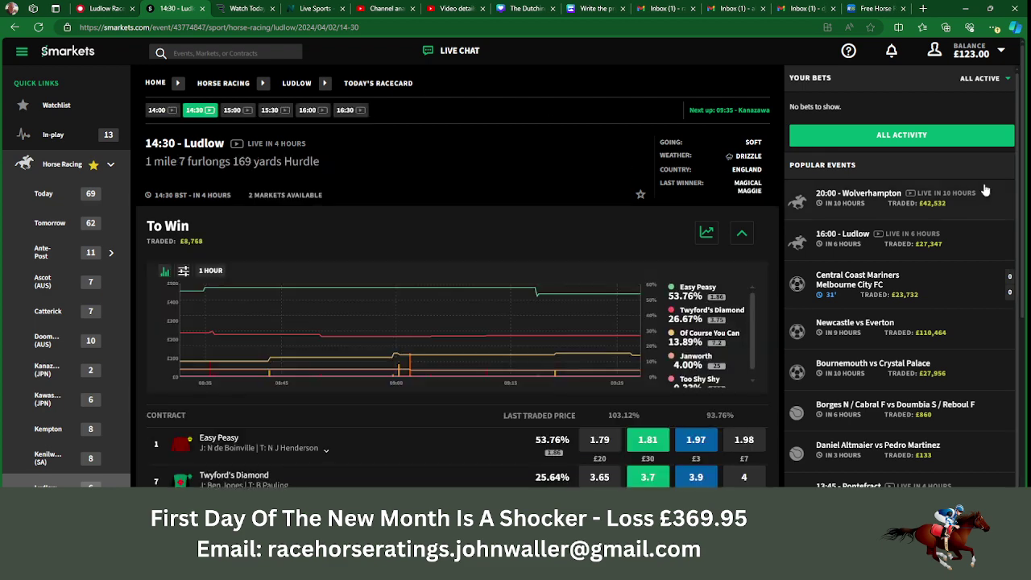
scroll(984, 190, down, 3)
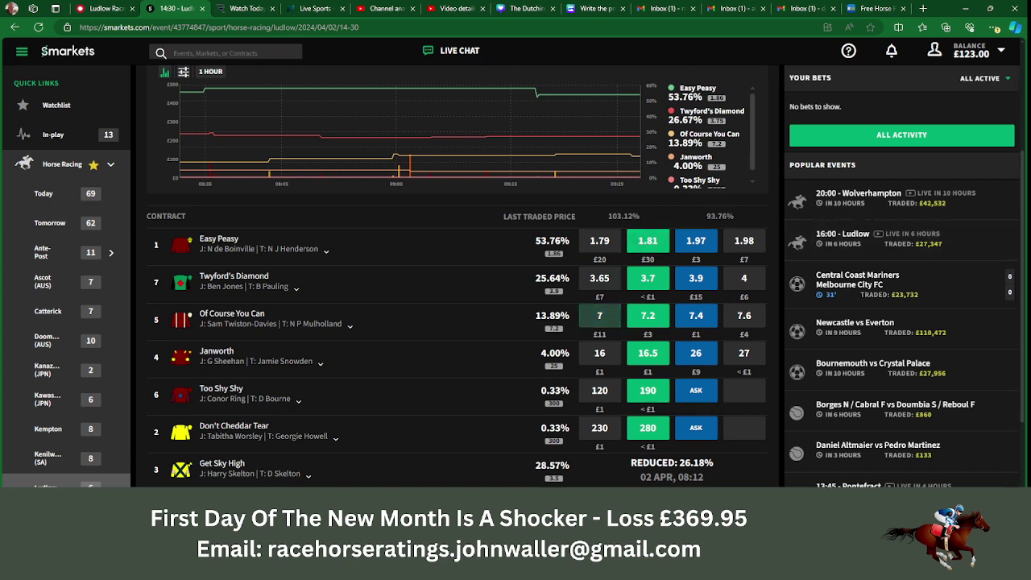
Return to Excel and enter 1.81 as Easy Peasy's Betfair SP in the Ludlow 14.30 sheet.
key(alt+Tab)
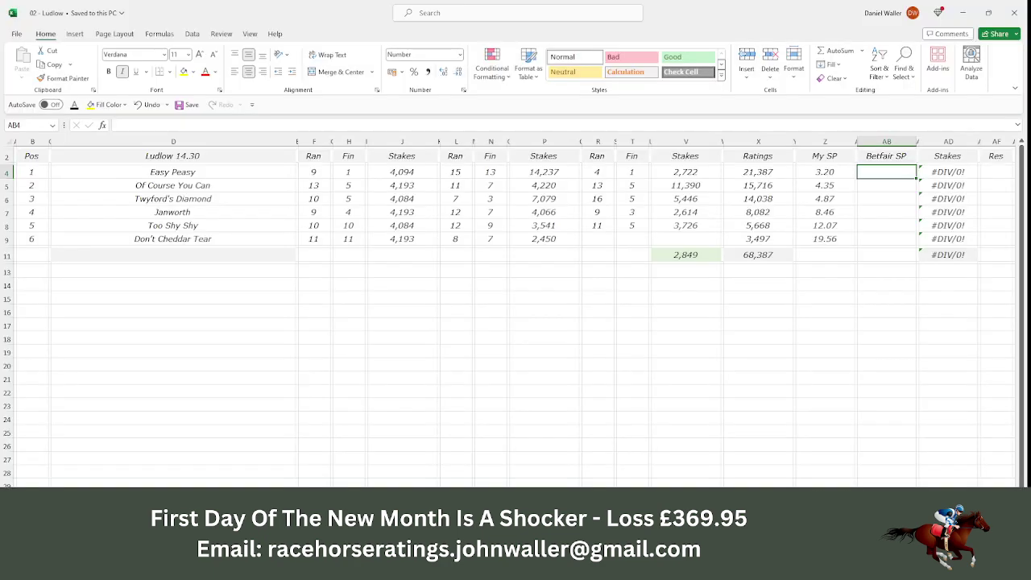
key(Right)
key(Right)
key(Left)
key(Left)
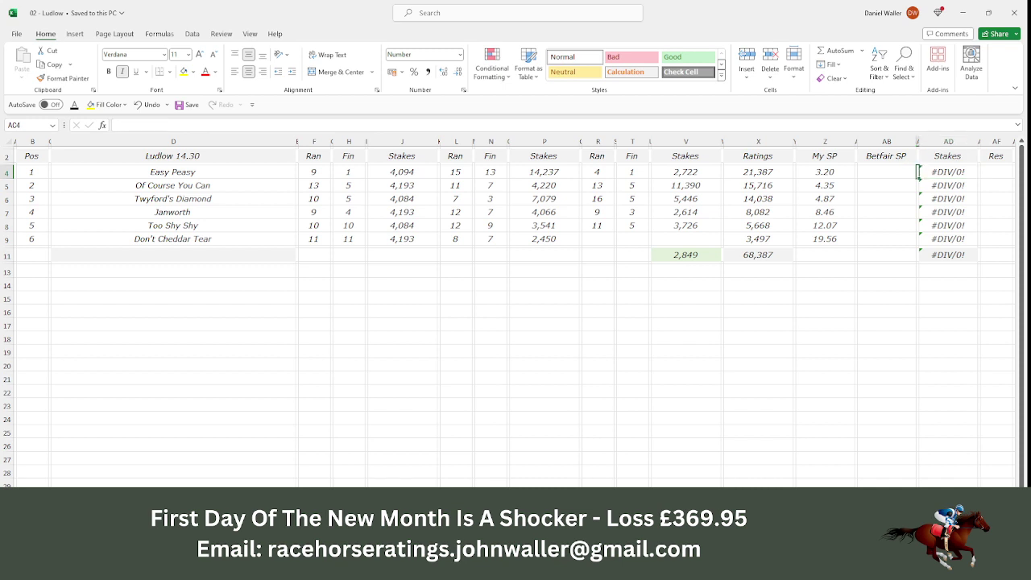
text(1.81)
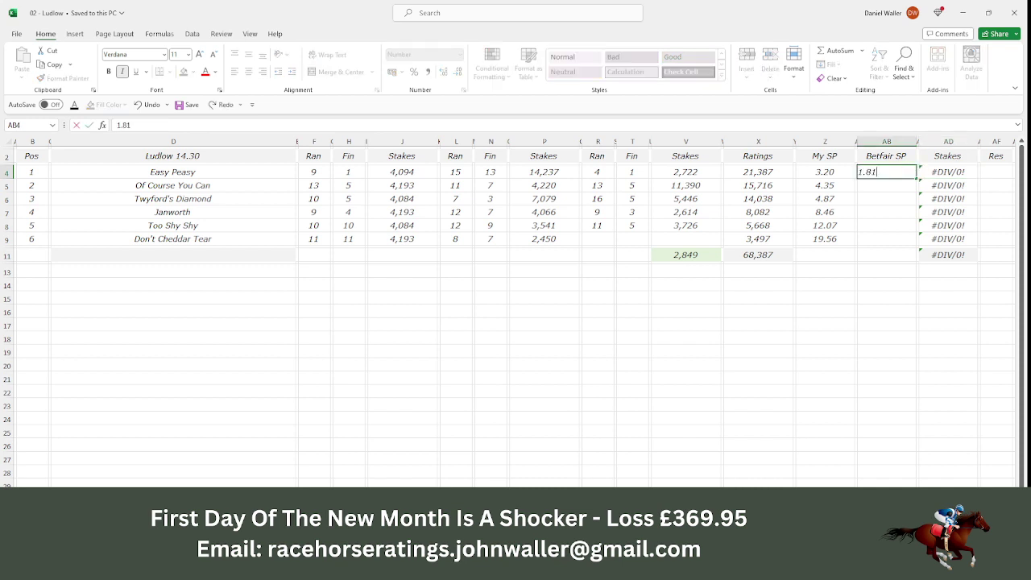
key(Tab)
Set Easy Peasy's stake to 50 and clear the stake formulas of the other five runners.
text(50)
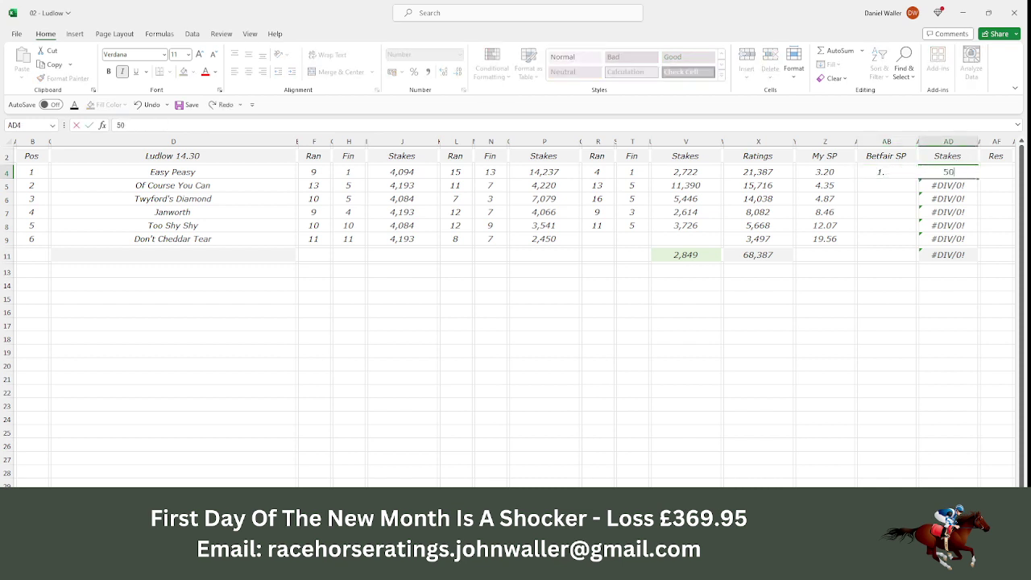
key(Down)
key(BackSpace)
key(Down)
key(BackSpace)
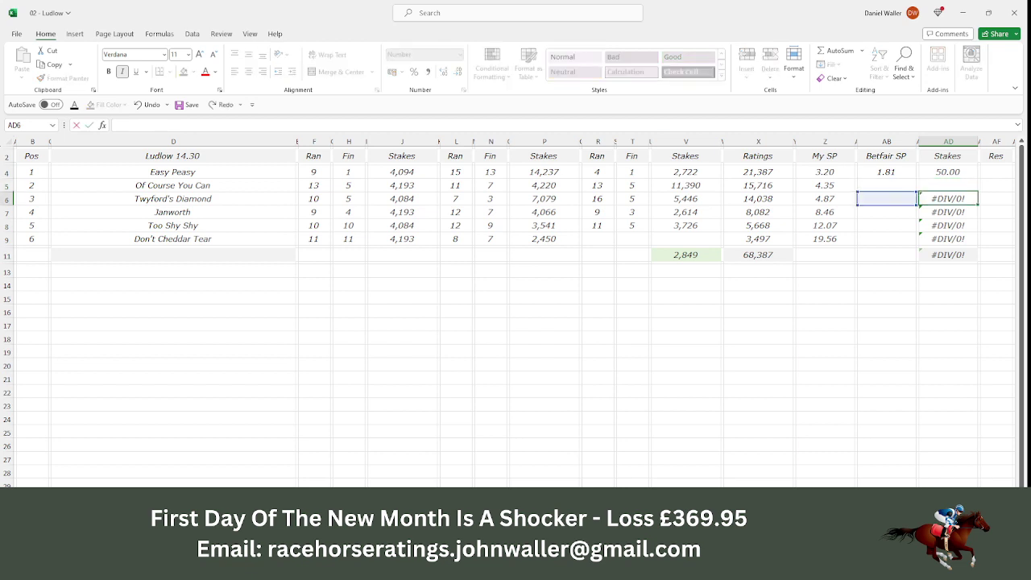
key(Down)
key(BackSpace)
key(Down)
key(BackSpace)
key(Down)
key(BackSpace)
key(Down)
key(Up)
key(Up)
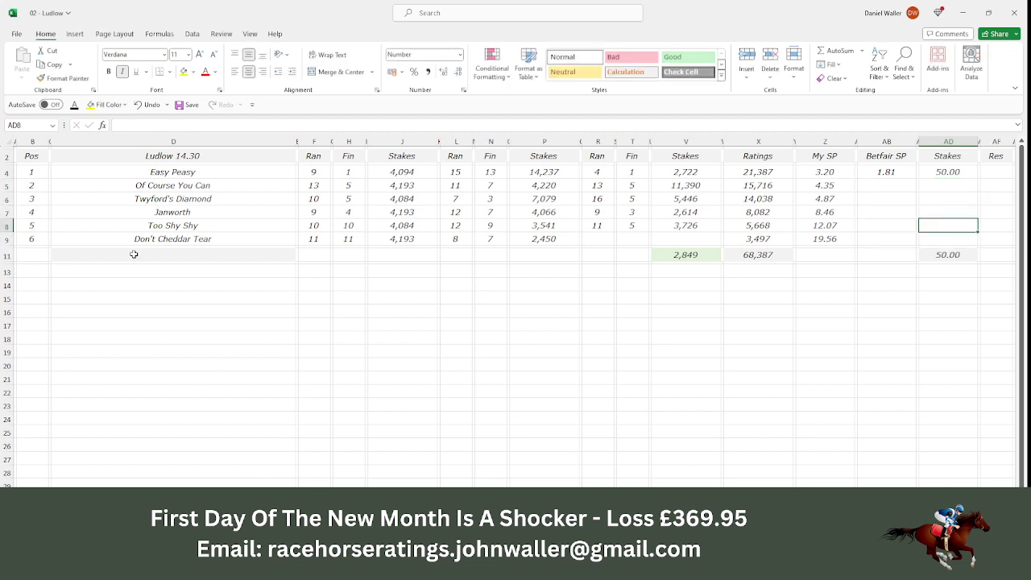
click(32, 156)
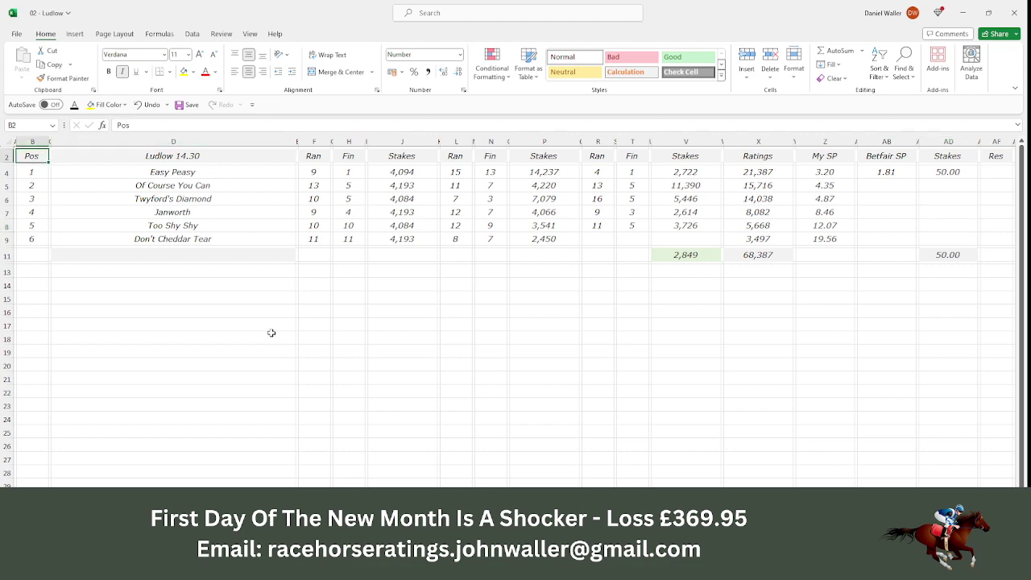
Review the 3:00 race on the Racing Post racecard and open the Ludlow 15.00 sheet in Excel at Tedley's Betfair SP cell.
key(alt+Tab)
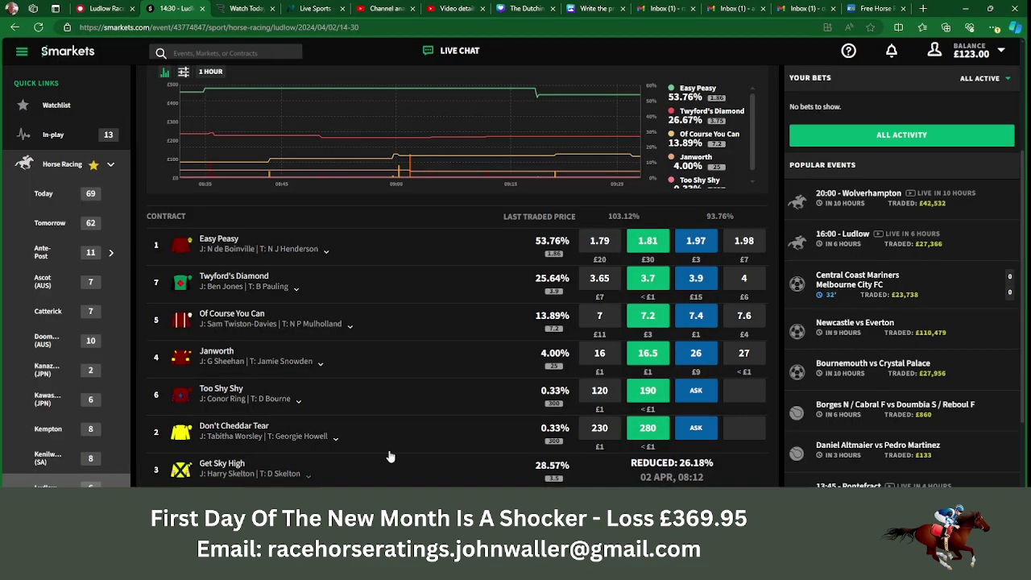
click(103, 7)
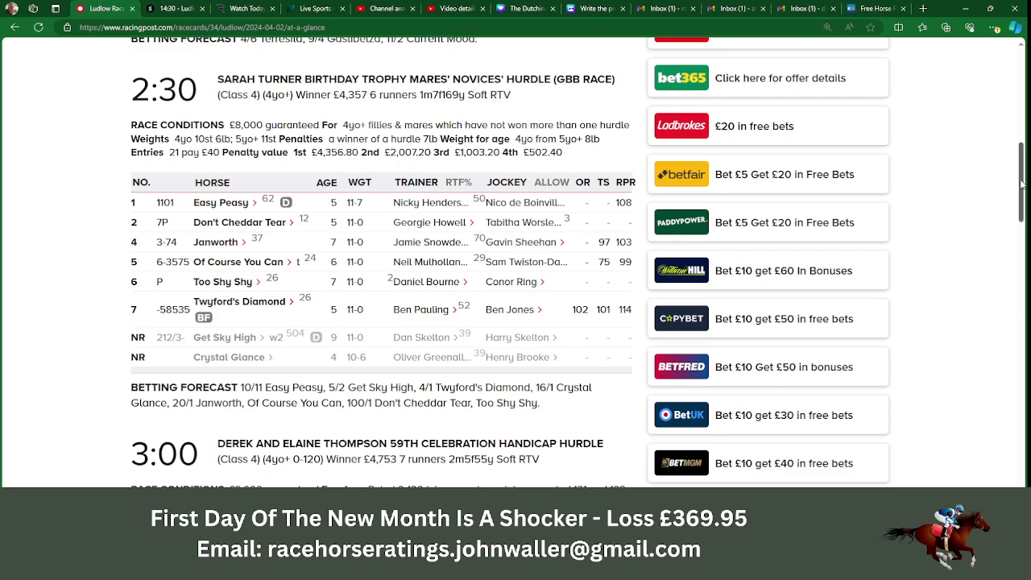
scroll(1025, 188, down, 5)
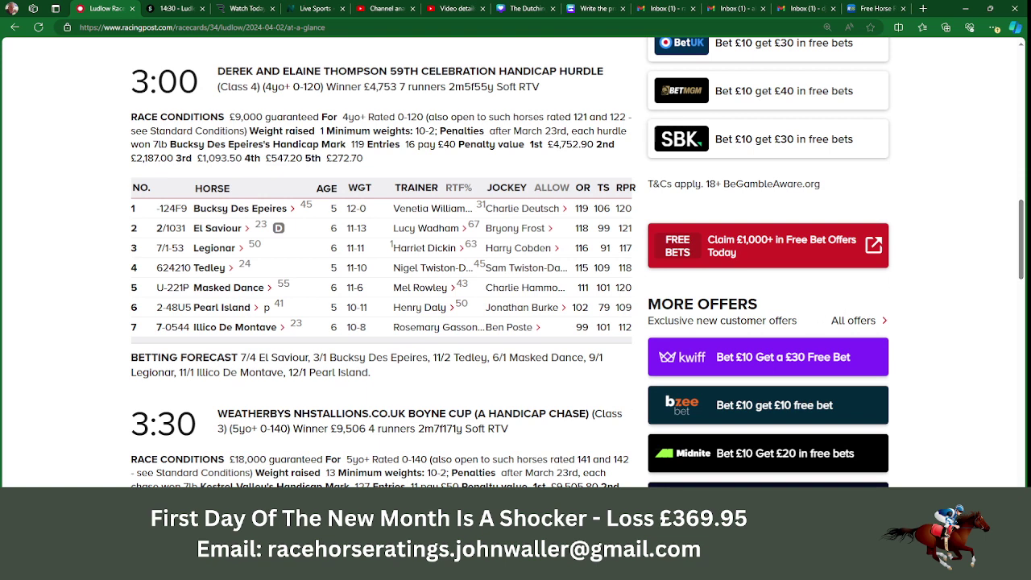
key(alt+Tab)
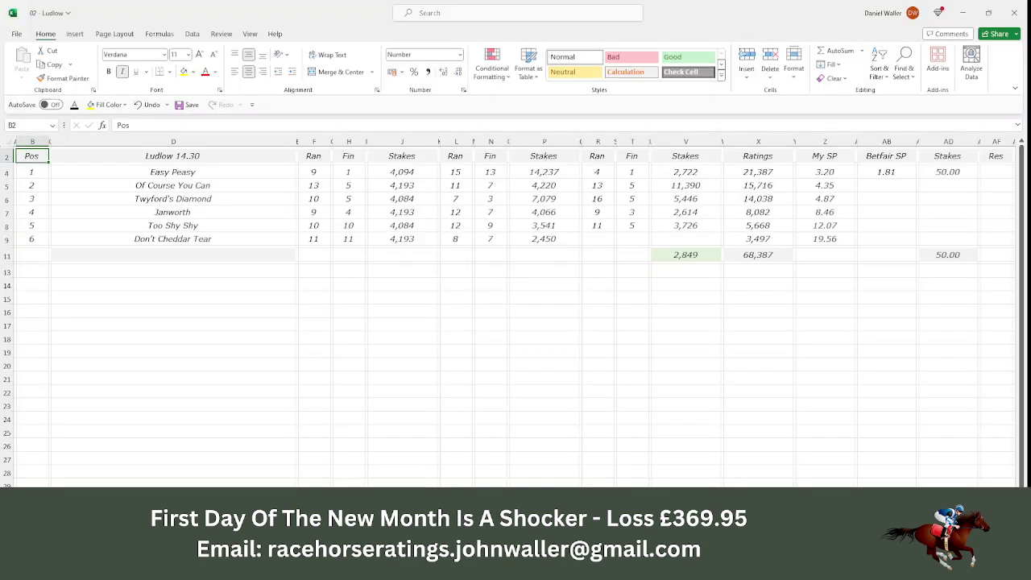
click(112, 531)
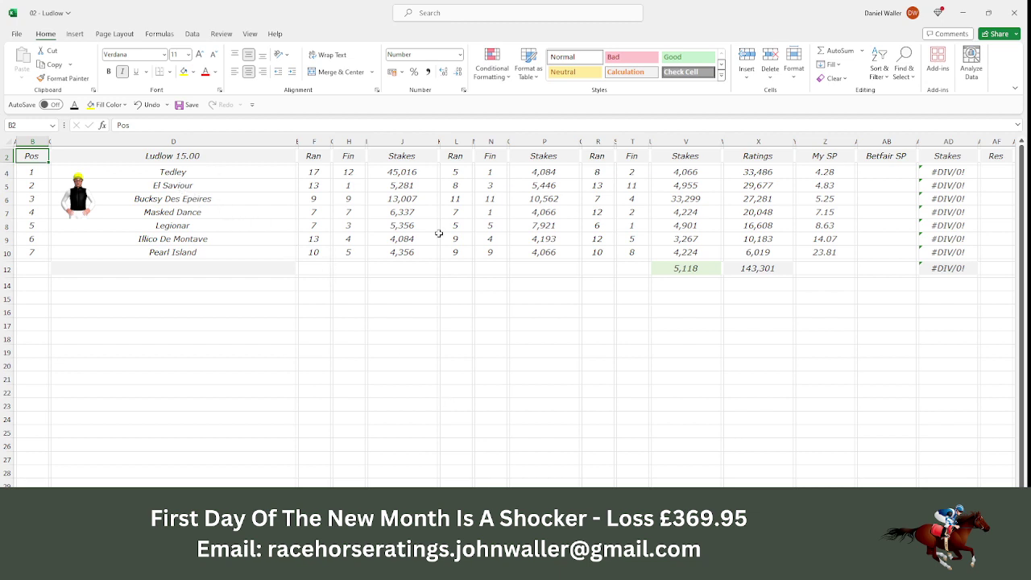
click(871, 177)
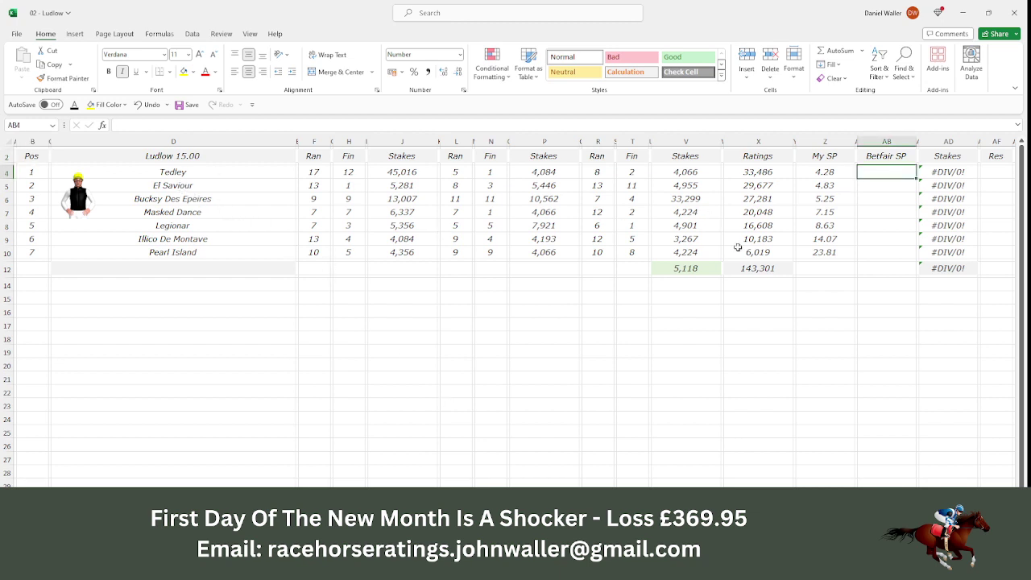
Switch to Smarkets and show the runners' odds in the Ludlow 15:00 market.
key(alt+Tab)
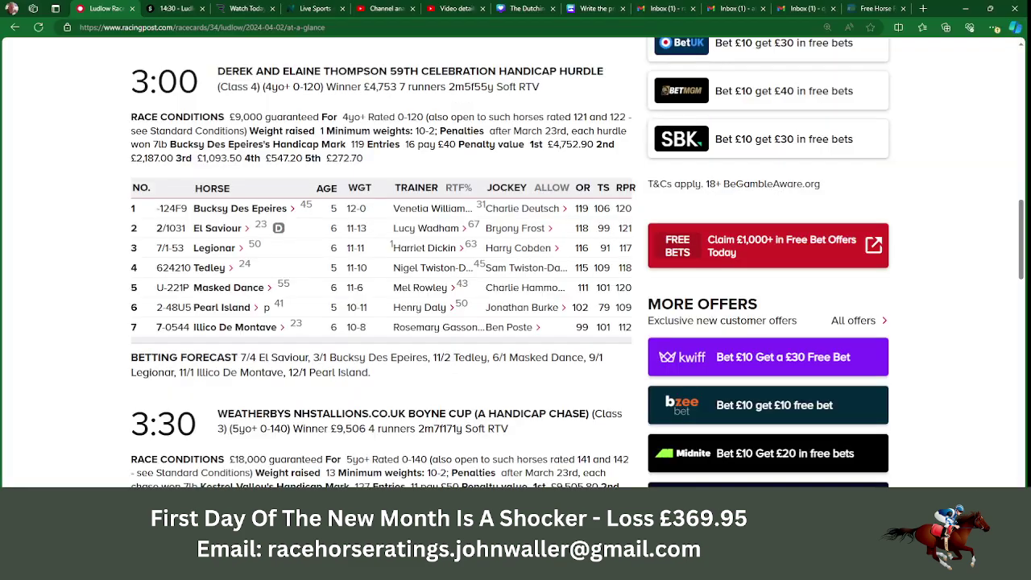
click(174, 14)
scroll(254, 166, up, 3)
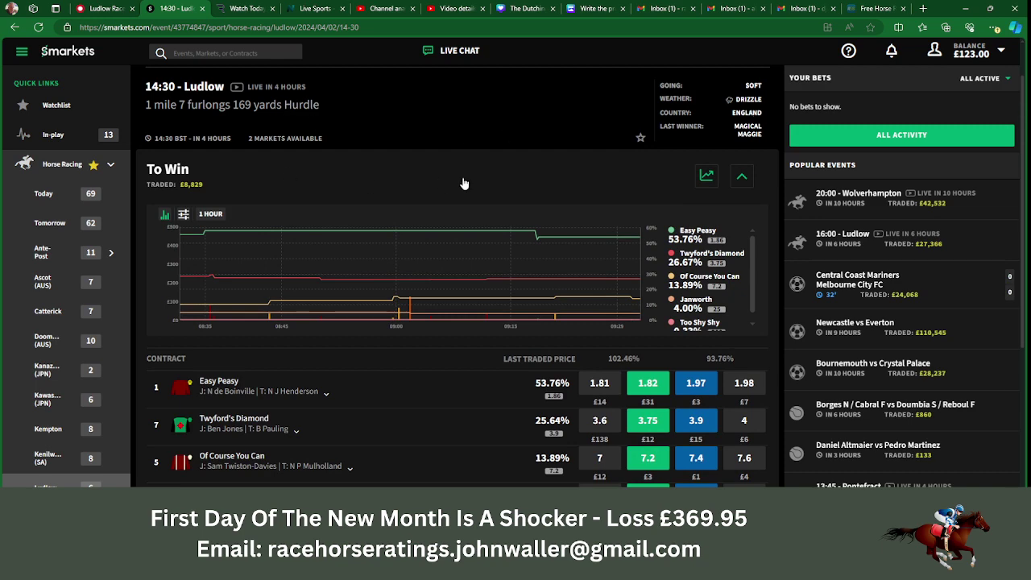
scroll(457, 274, up, 1)
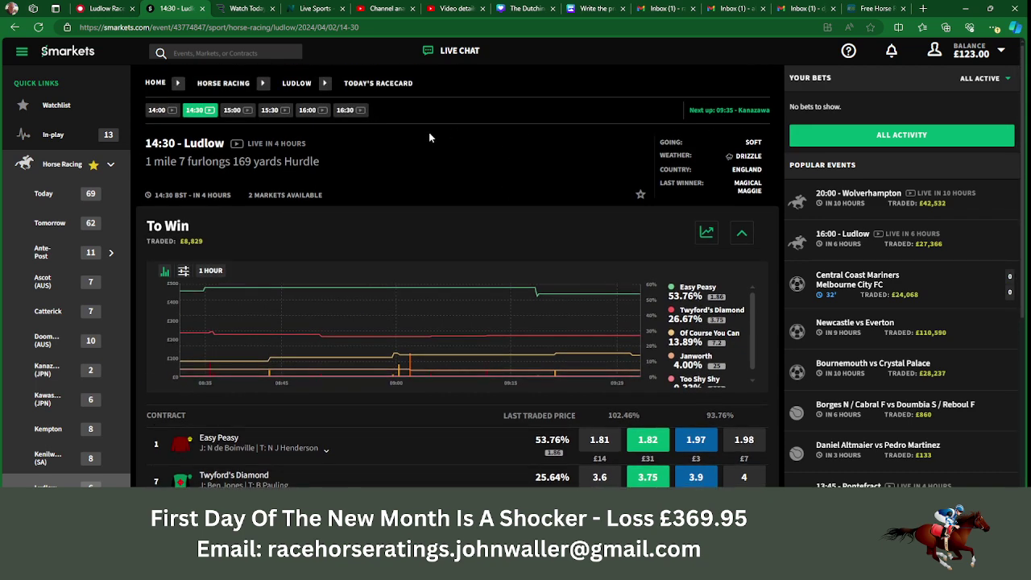
click(228, 113)
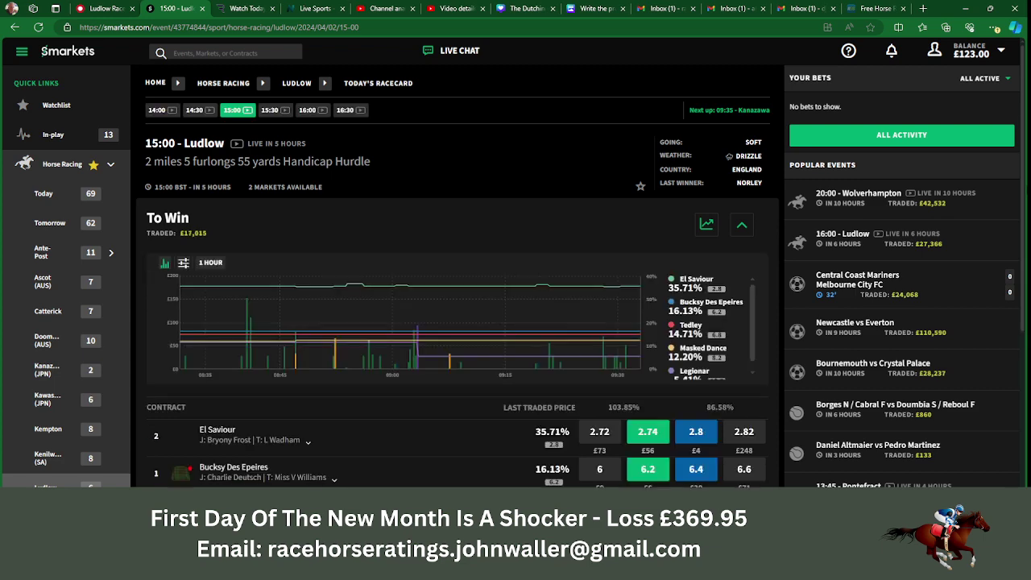
scroll(458, 276, down, 3)
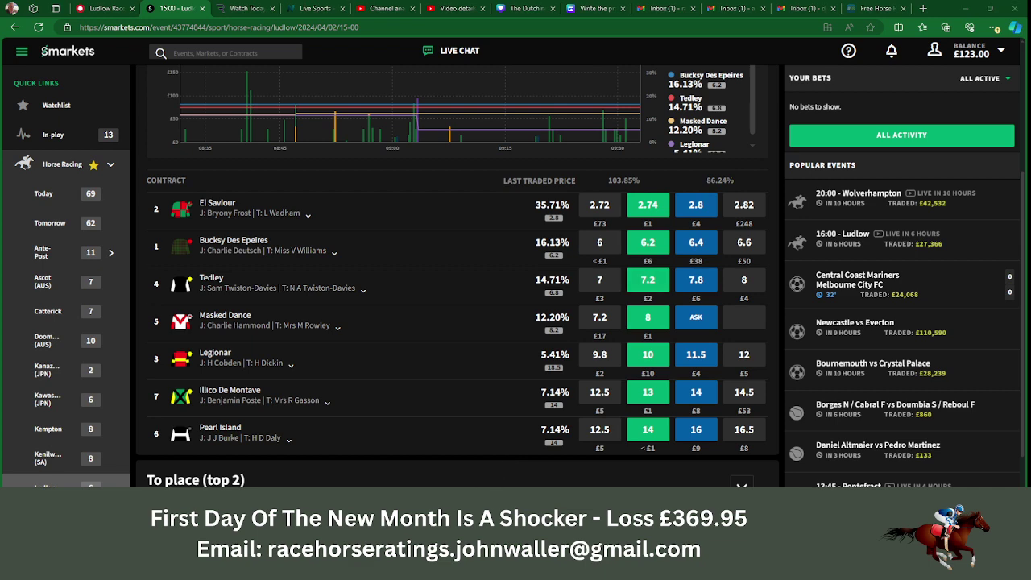
Return to Excel and enter 7.2 as Tedley's Betfair SP in the Ludlow 15.00 sheet.
key(alt+Tab)
text(7.2)
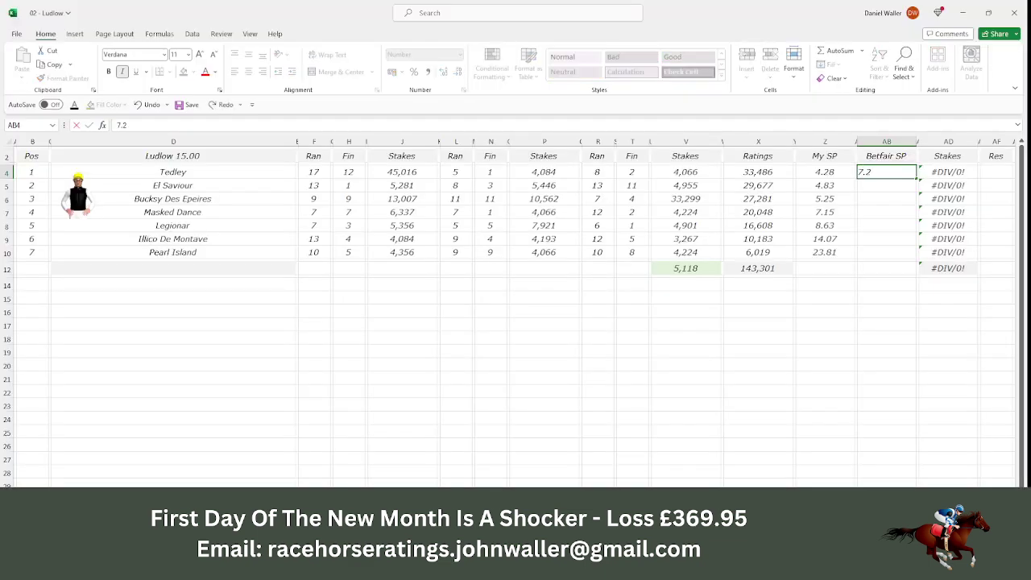
key(Tab)
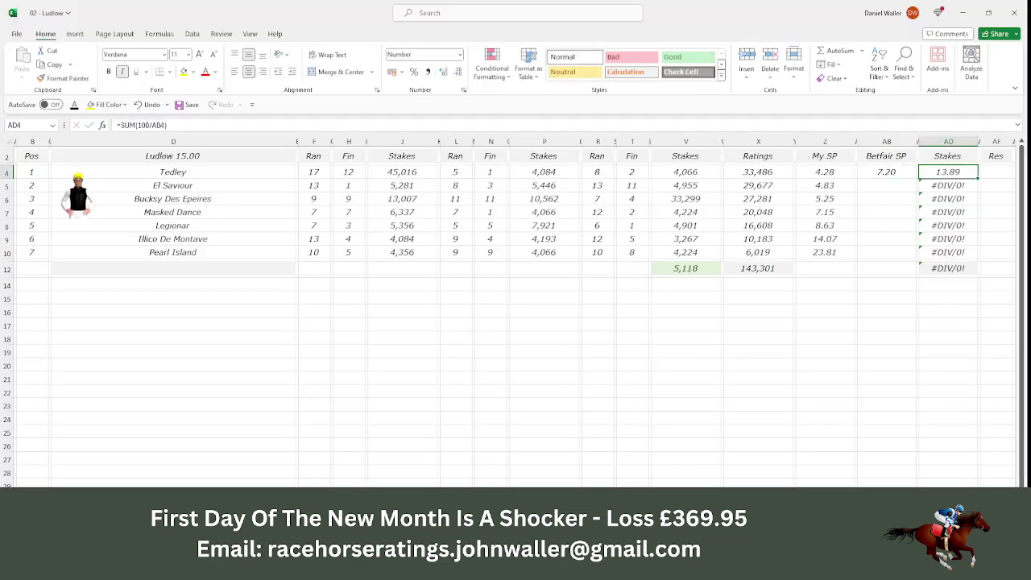
Check El Saviour's odds on Smarkets and enter 2.74 as its Betfair SP in the Ludlow 15.00 sheet.
key(Down)
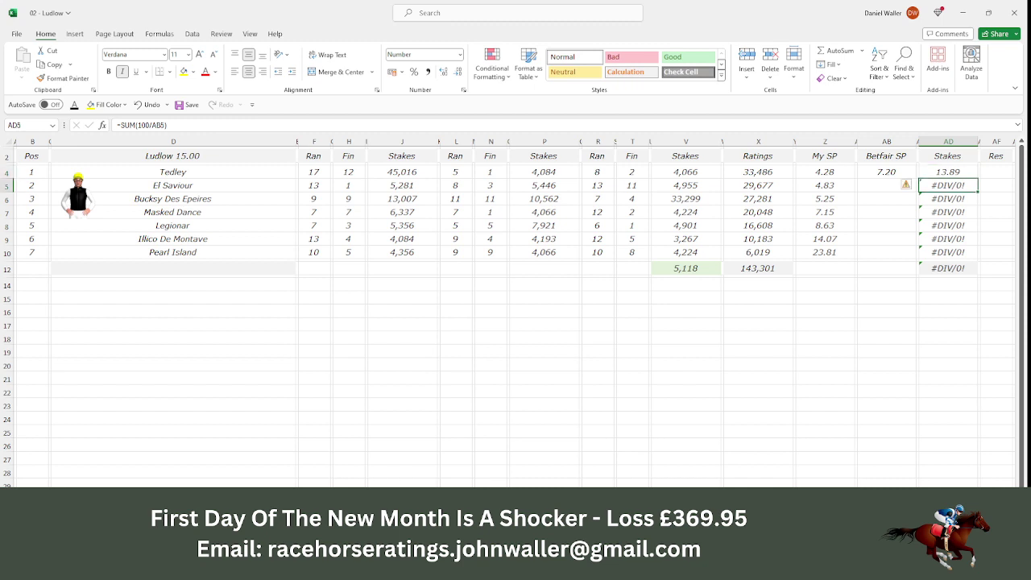
key(Left)
key(Left)
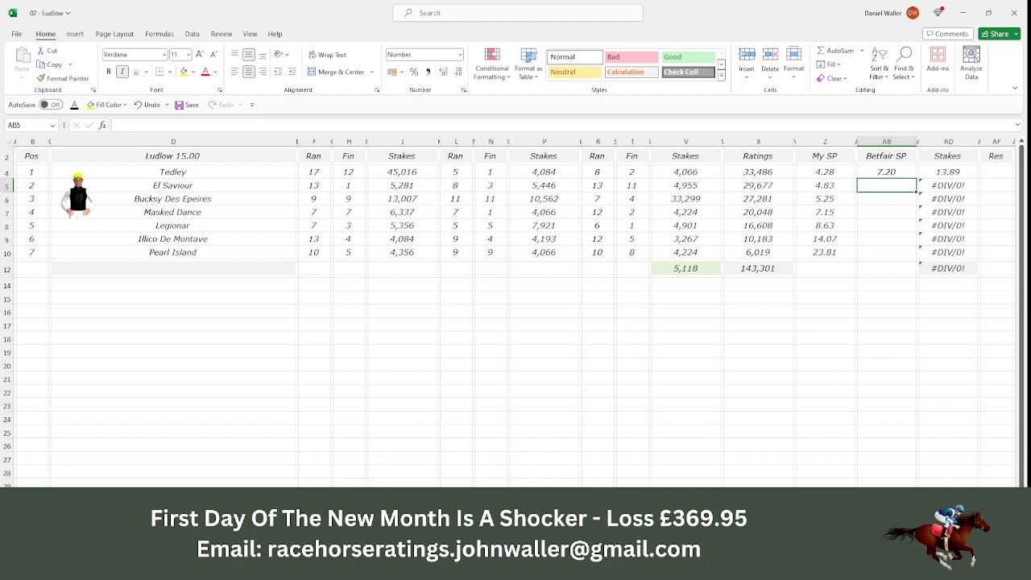
key(alt+Tab)
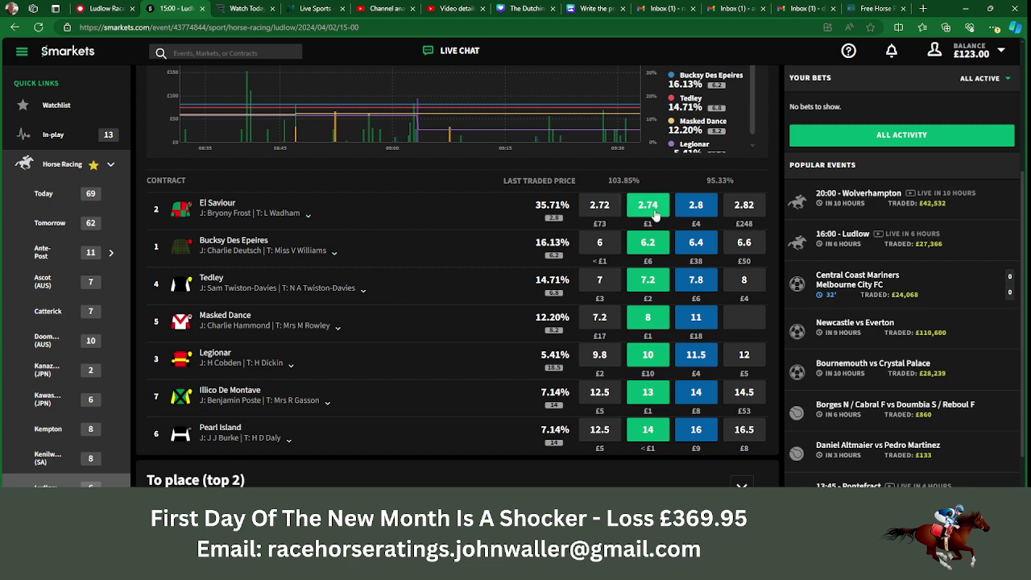
key(alt+Tab)
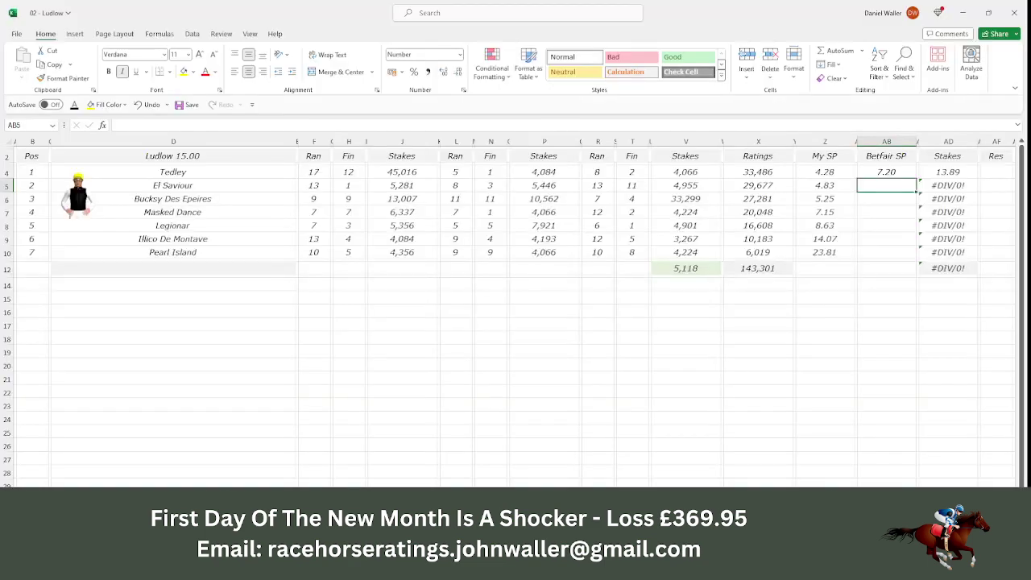
text(2.74)
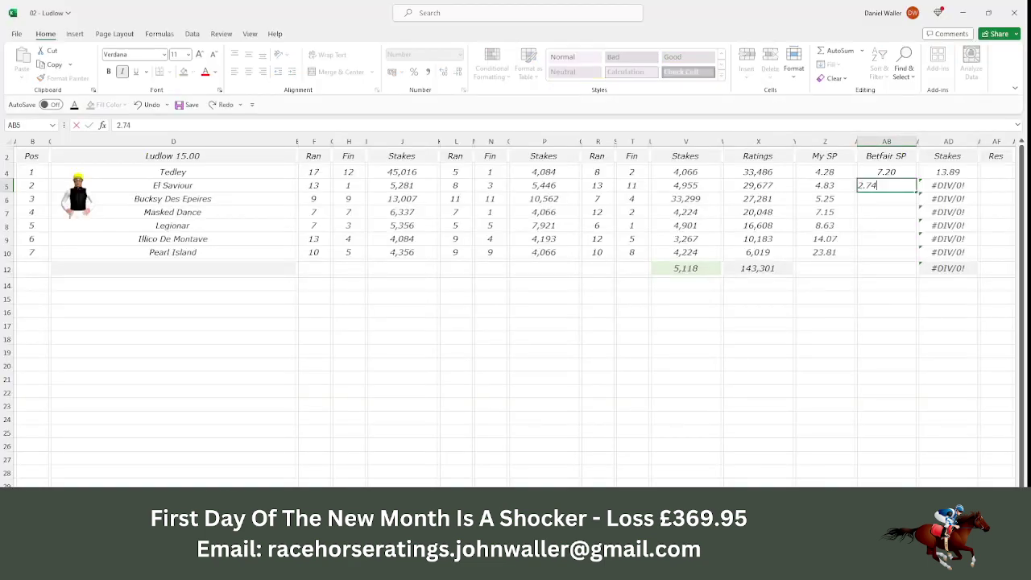
key(Tab)
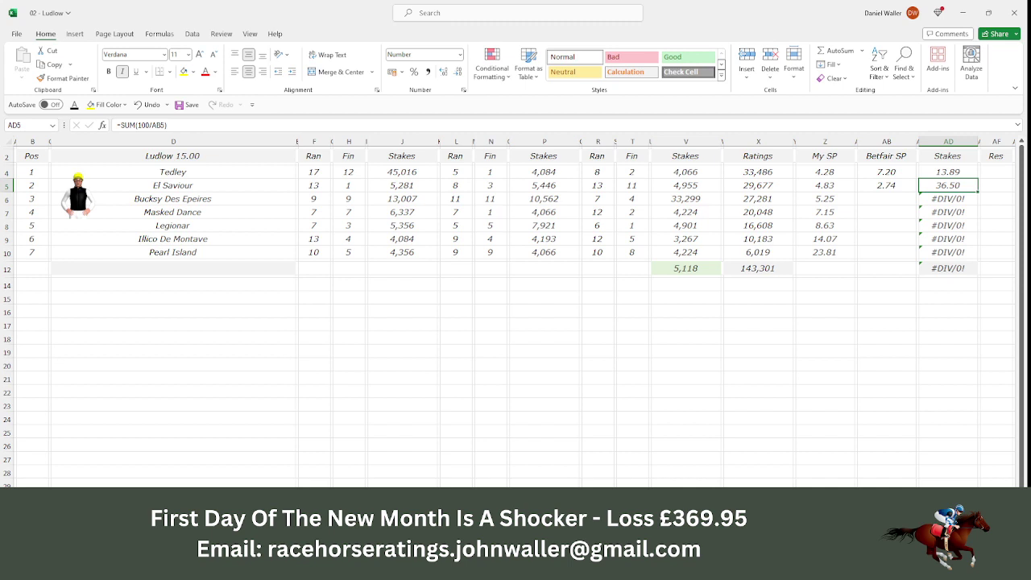
Set El Saviour's stake to 36.11 and clear the stake formulas of the five runners below it.
text(36.11)
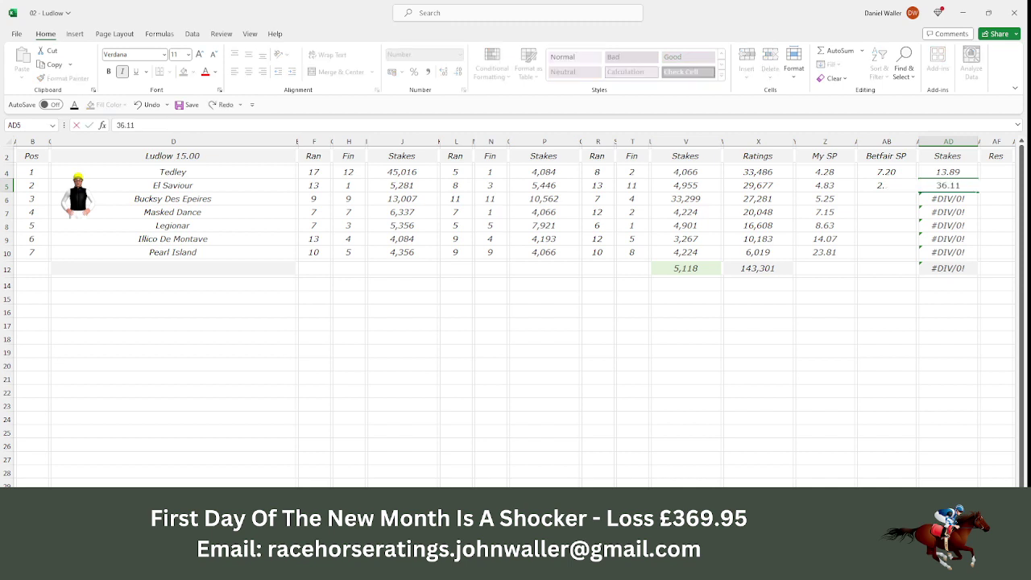
key(Return)
key(BackSpace)
key(Return)
key(BackSpace)
key(Return)
key(BackSpace)
key(Return)
key(BackSpace)
key(Return)
key(BackSpace)
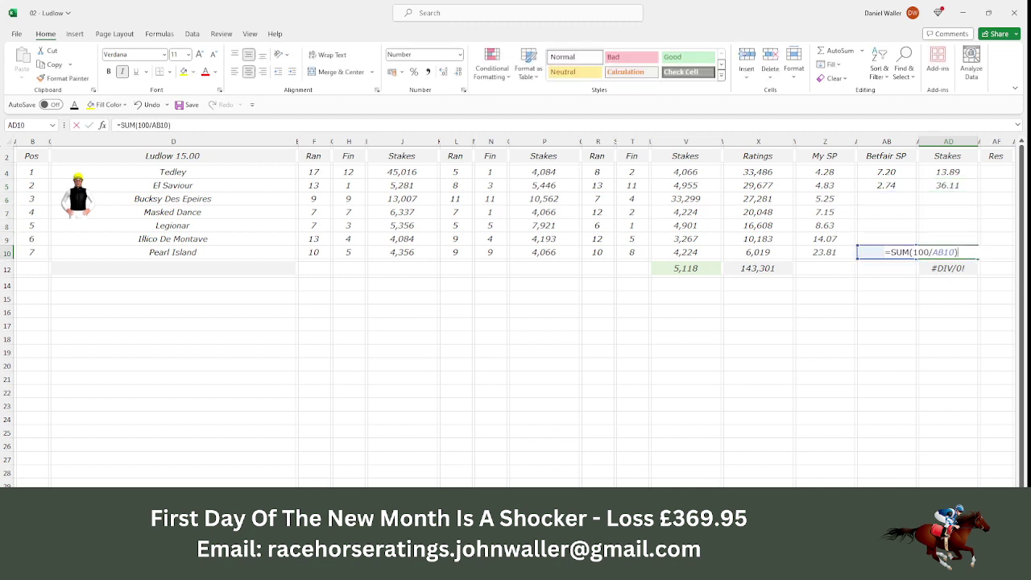
key(Escape)
key(Delete)
key(Up)
key(Up)
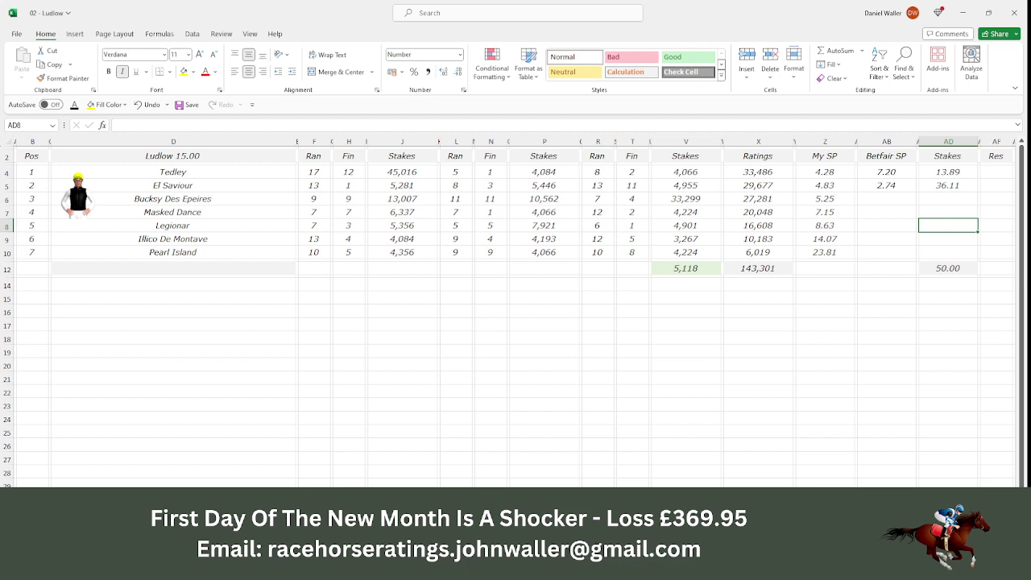
Switch to Calculator, multiply El Saviour's stake of 36.11 by its odds of 2.74, and return to cell B2 in Excel.
key(alt+Tab)
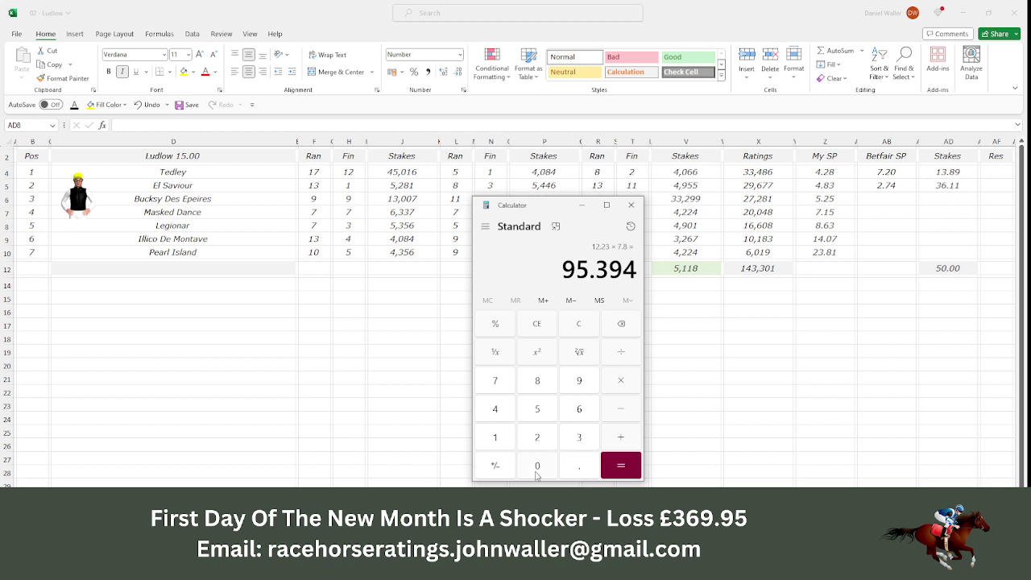
click(578, 437)
click(578, 408)
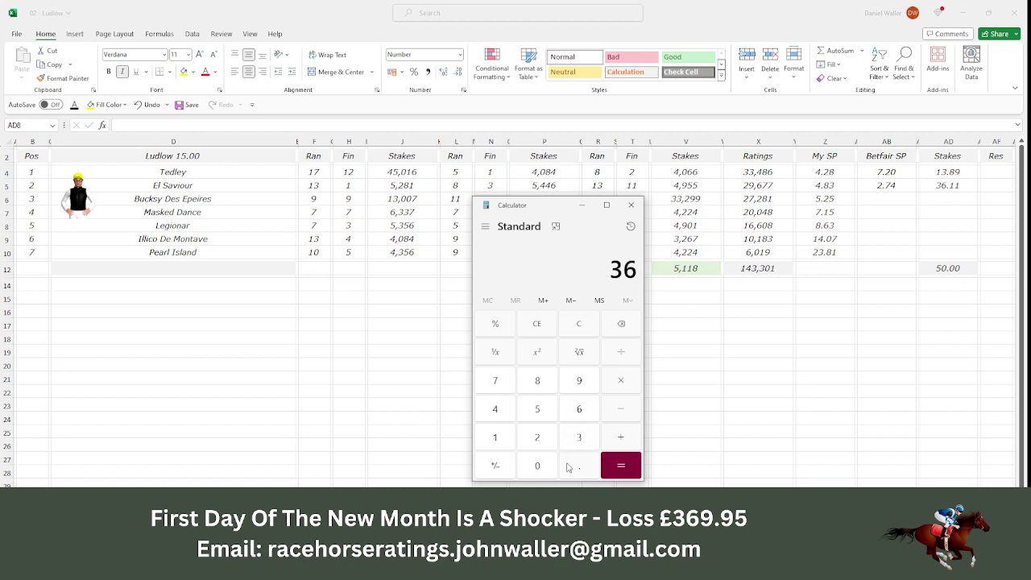
click(570, 467)
double_click(501, 433)
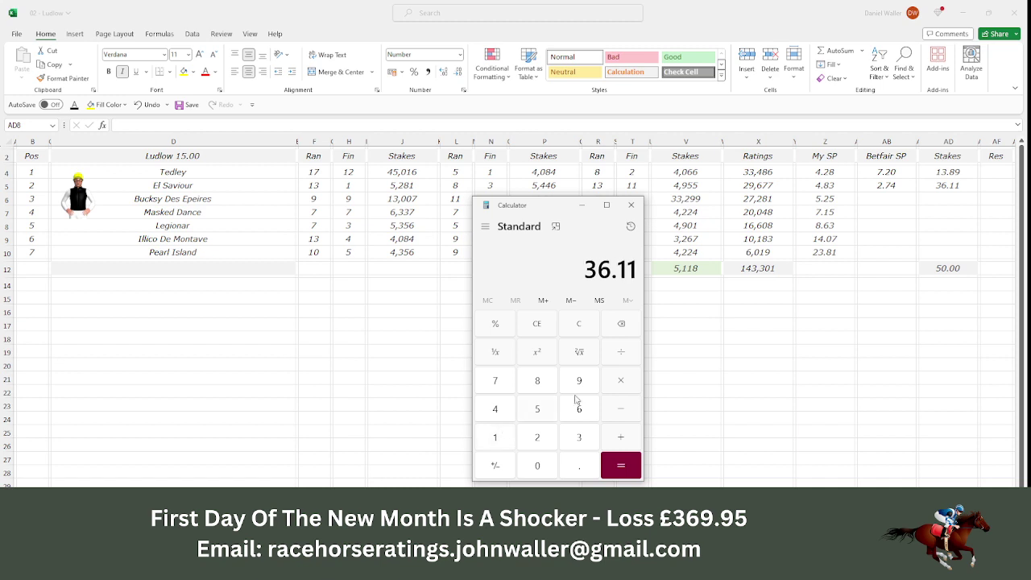
click(617, 383)
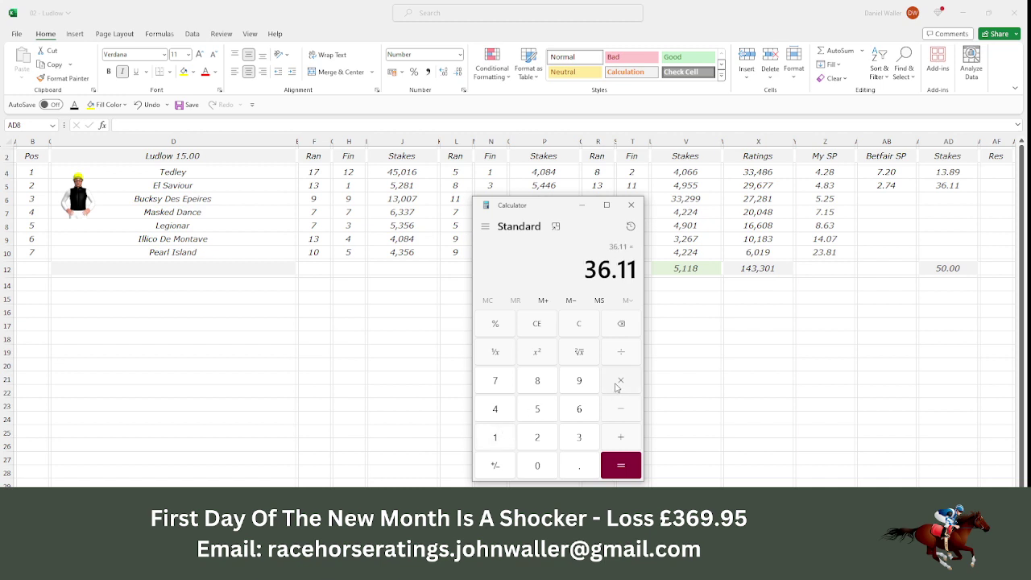
click(541, 435)
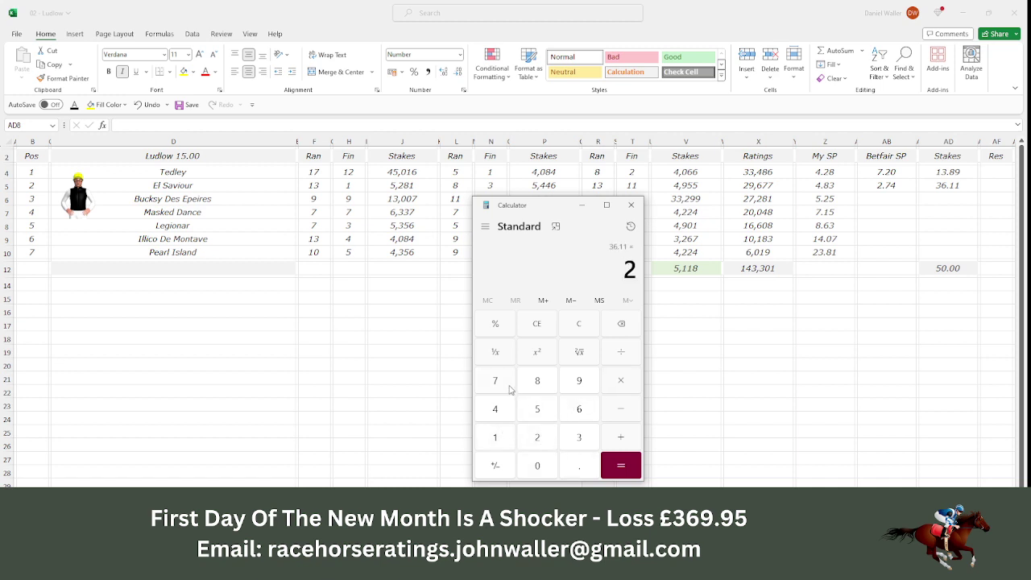
click(571, 466)
click(501, 393)
click(498, 408)
click(605, 458)
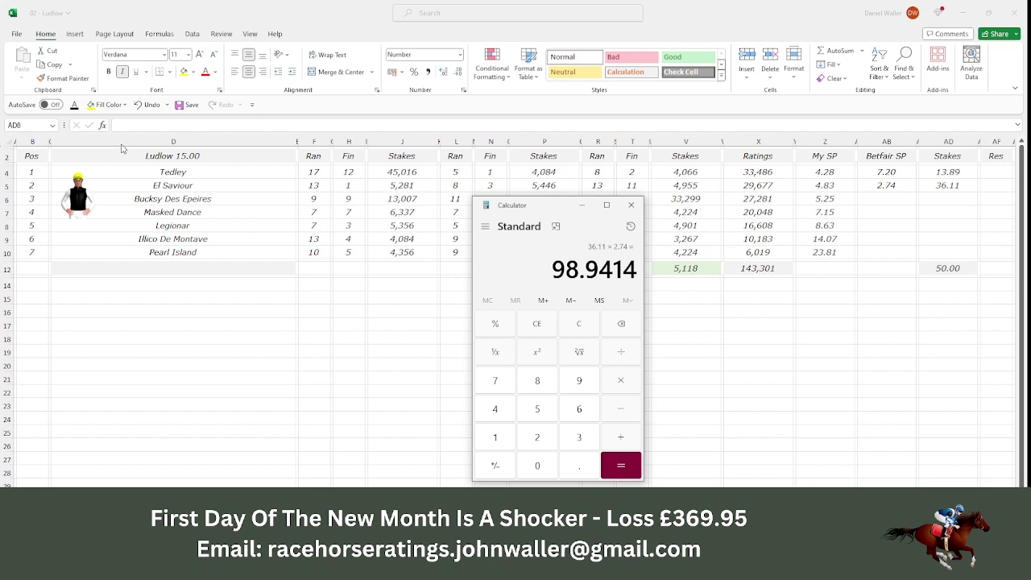
click(26, 153)
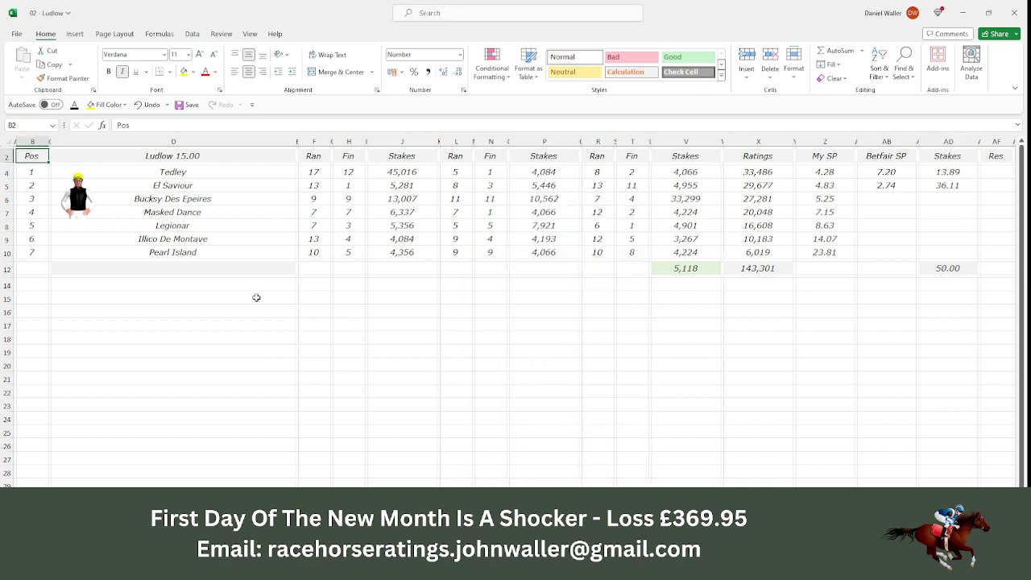
Review the 3:30 race on the Racing Post racecard and open the Ludlow 15.30 sheet in Excel at Georges Saint's Betfair SP cell.
click(435, 566)
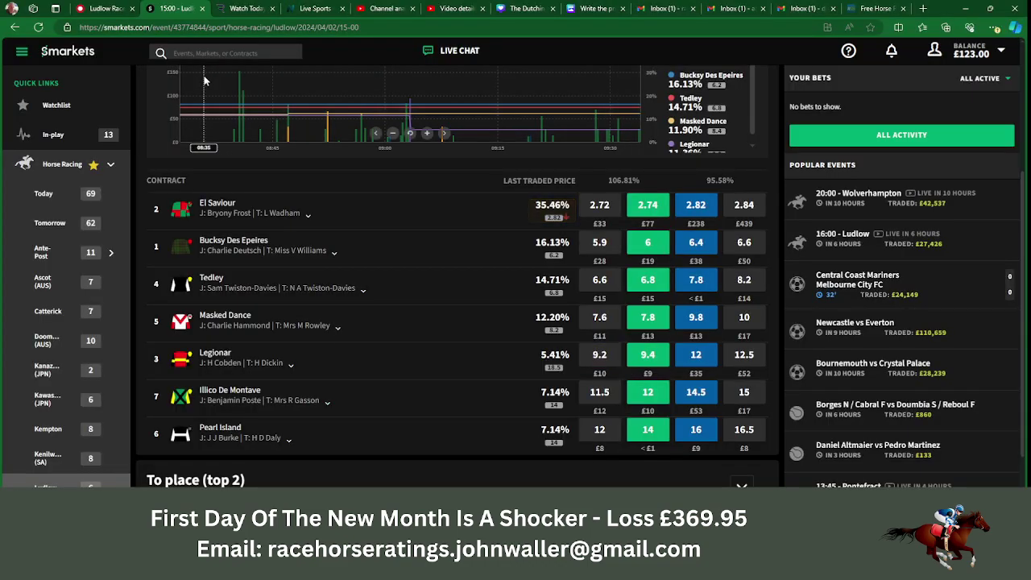
click(105, 8)
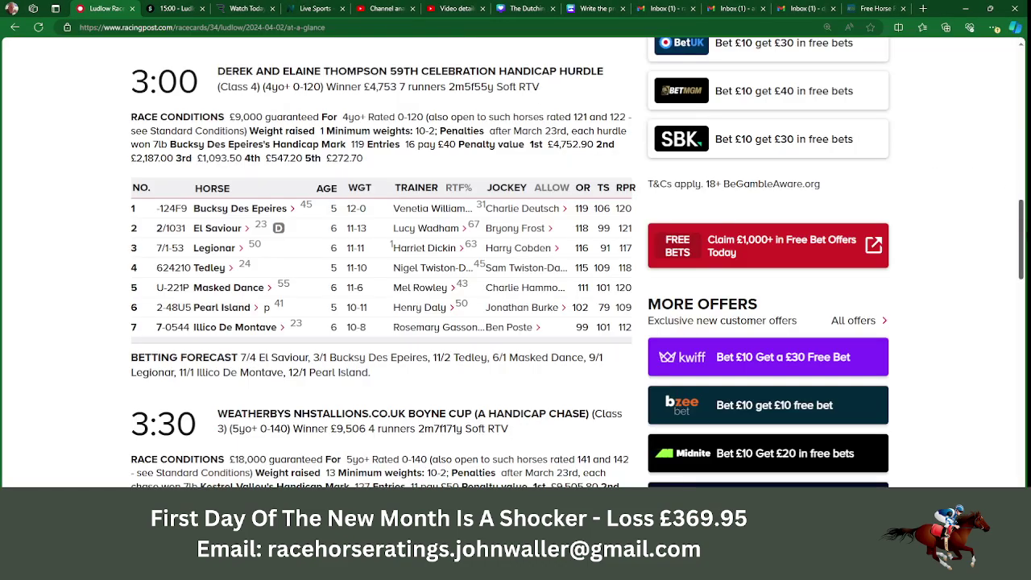
scroll(382, 265, down, 5)
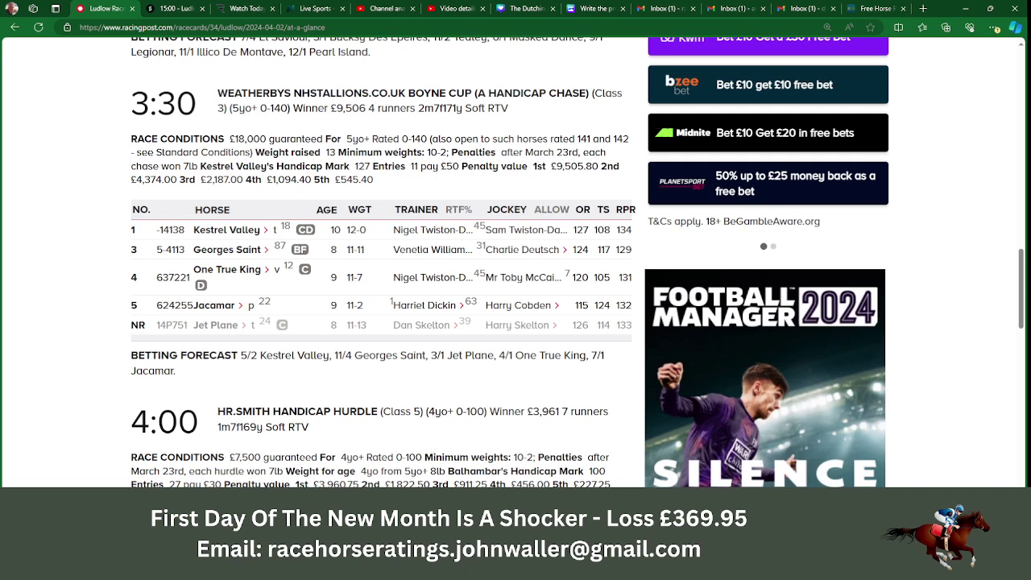
key(alt+Tab)
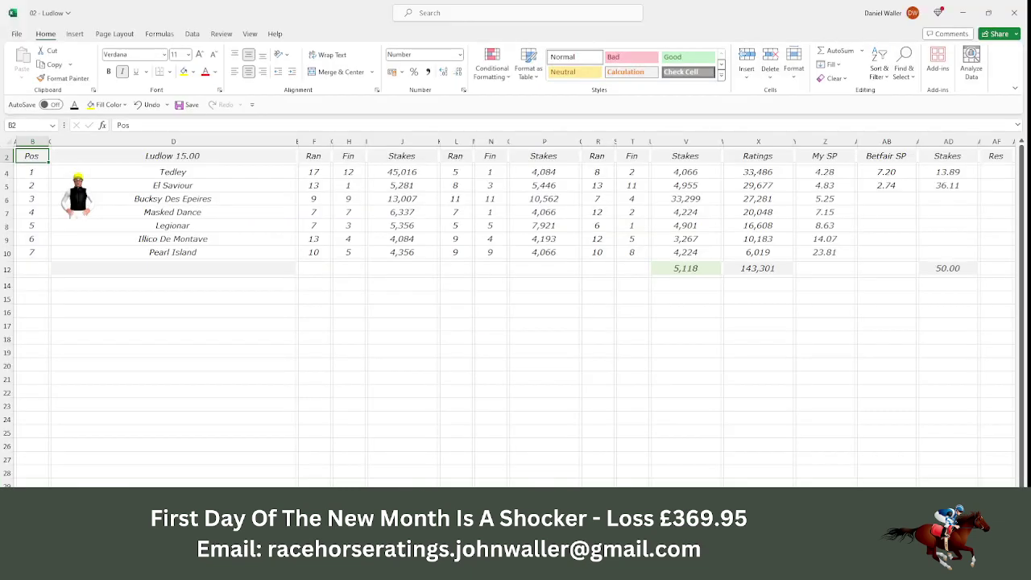
click(310, 533)
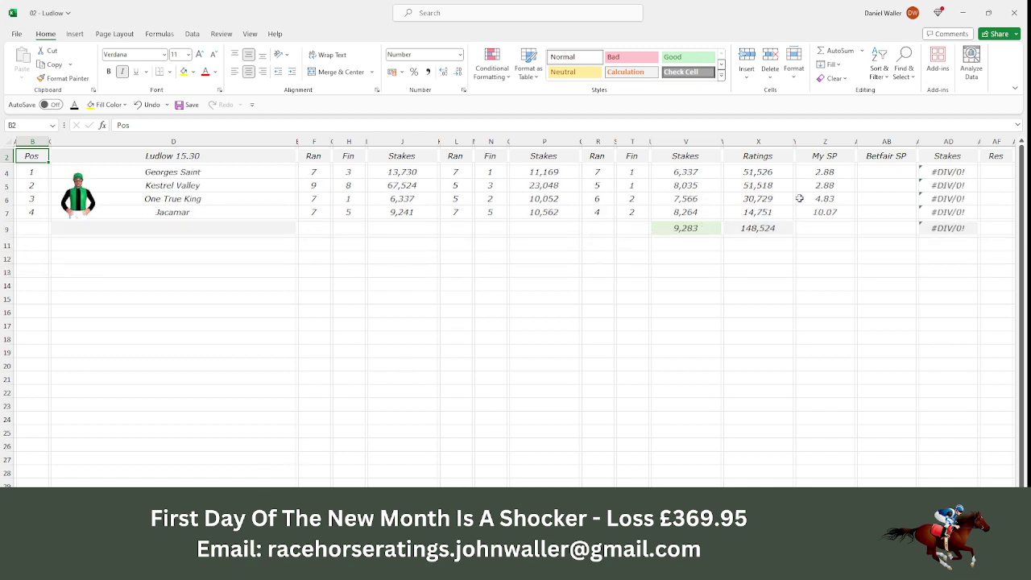
click(863, 177)
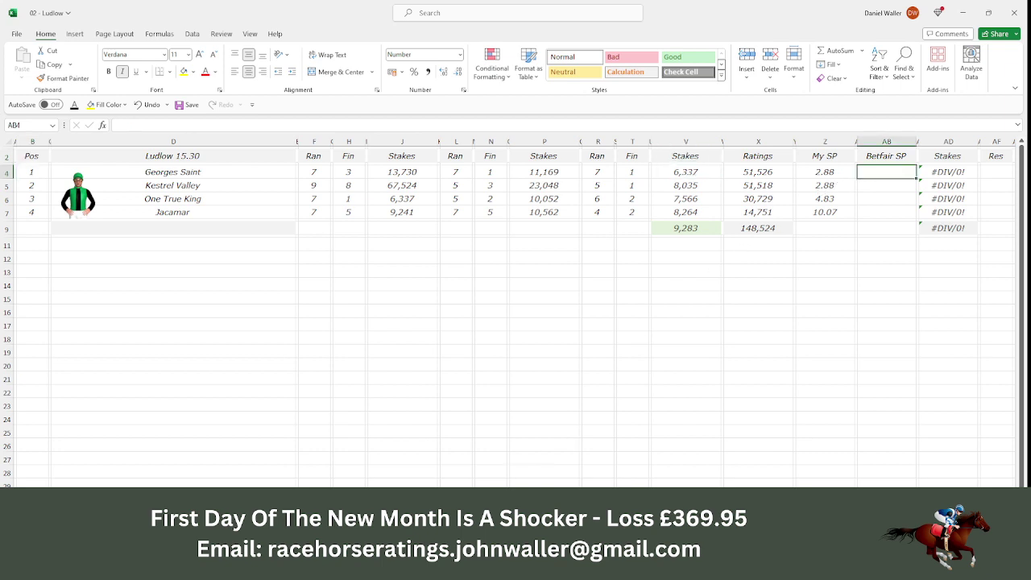
Switch to Smarkets and show the runners' odds in the Ludlow 15:30 market.
key(alt+Tab)
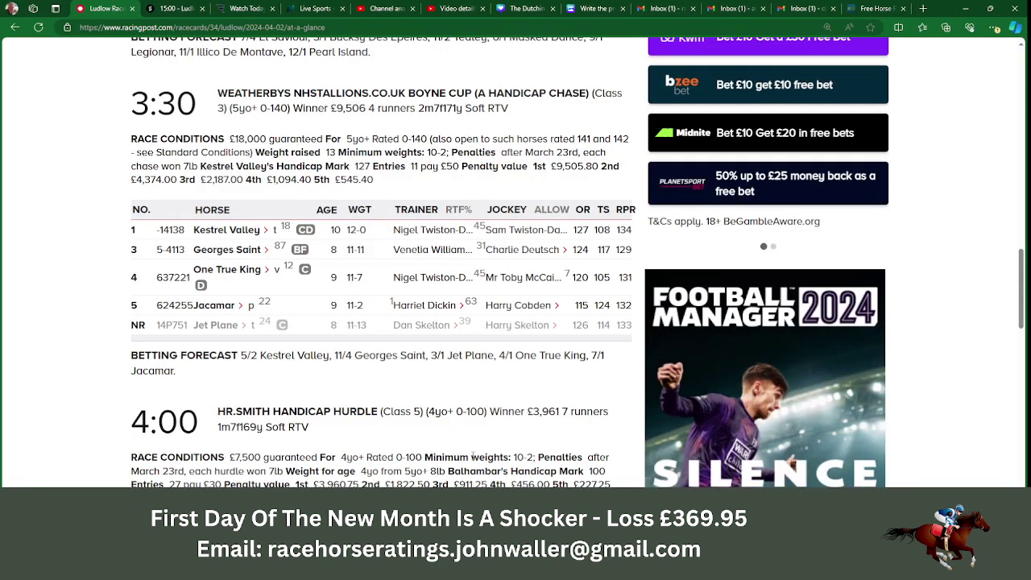
click(177, 8)
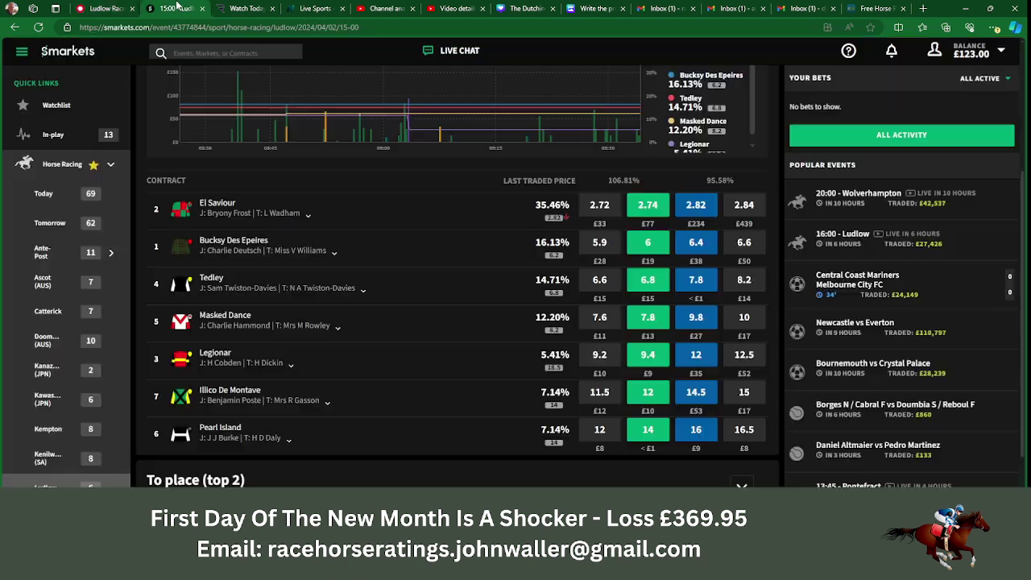
drag(1022, 206, 1022, 96)
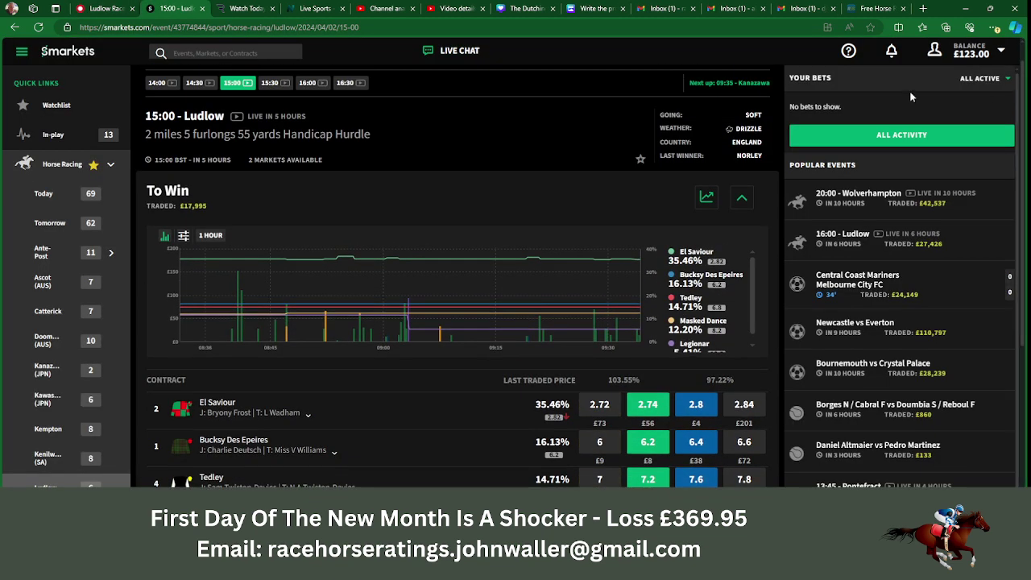
click(270, 83)
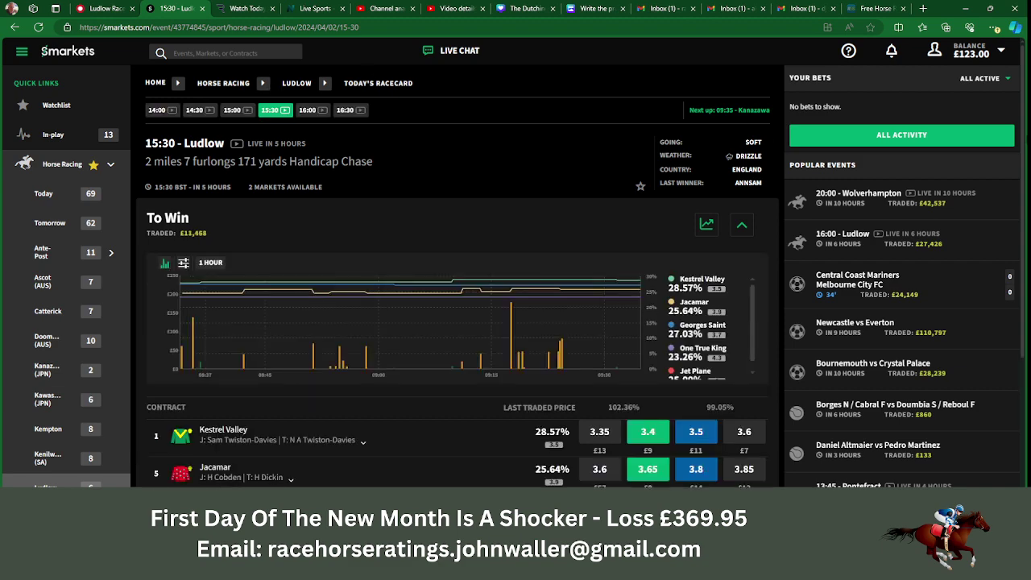
scroll(459, 274, down, 2)
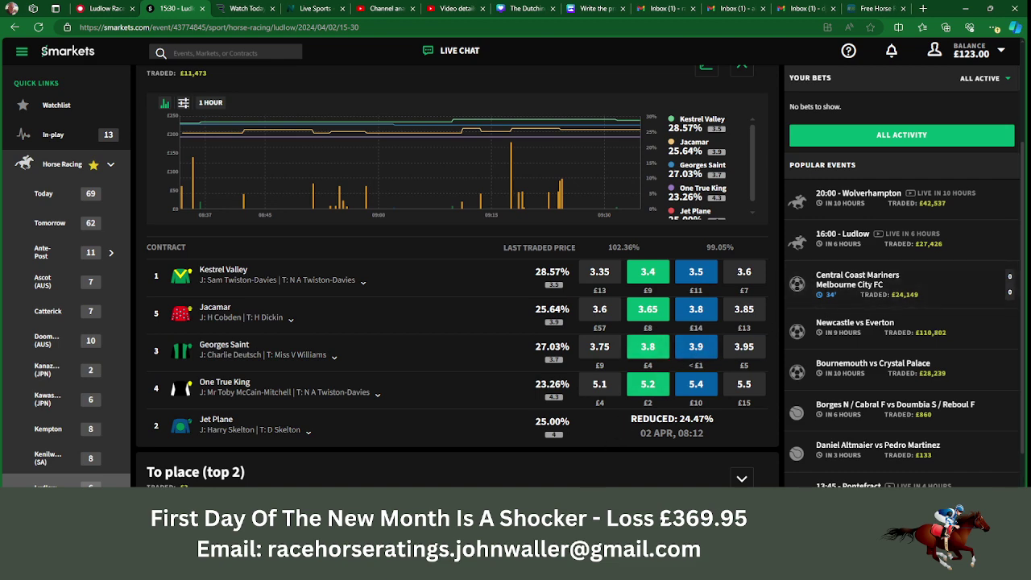
Switch to Excel and set Georges Saint's Betfair SP to 3.8 on the Ludlow 15.30 sheet.
key(alt+Tab)
text(3.8)
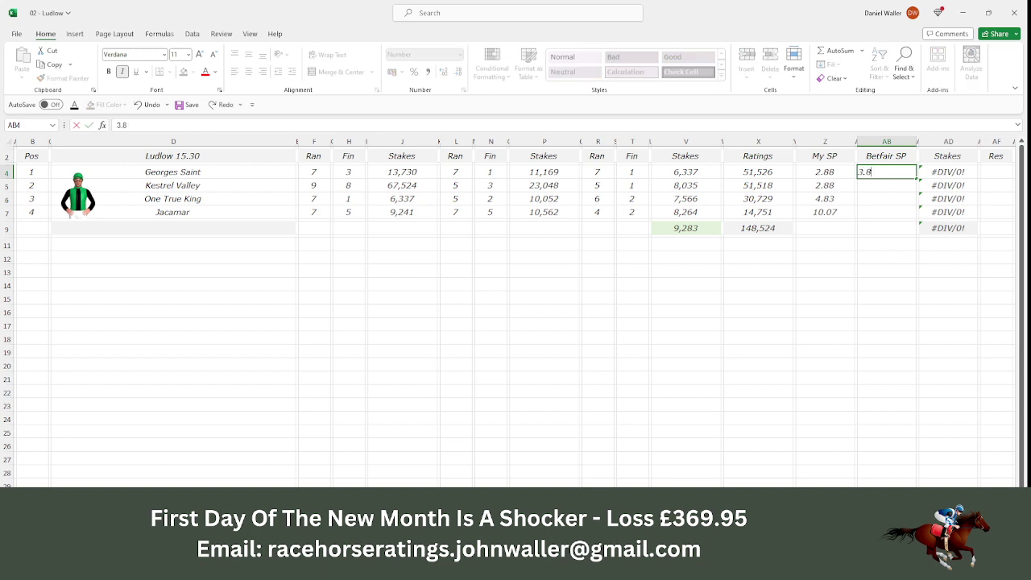
key(Tab)
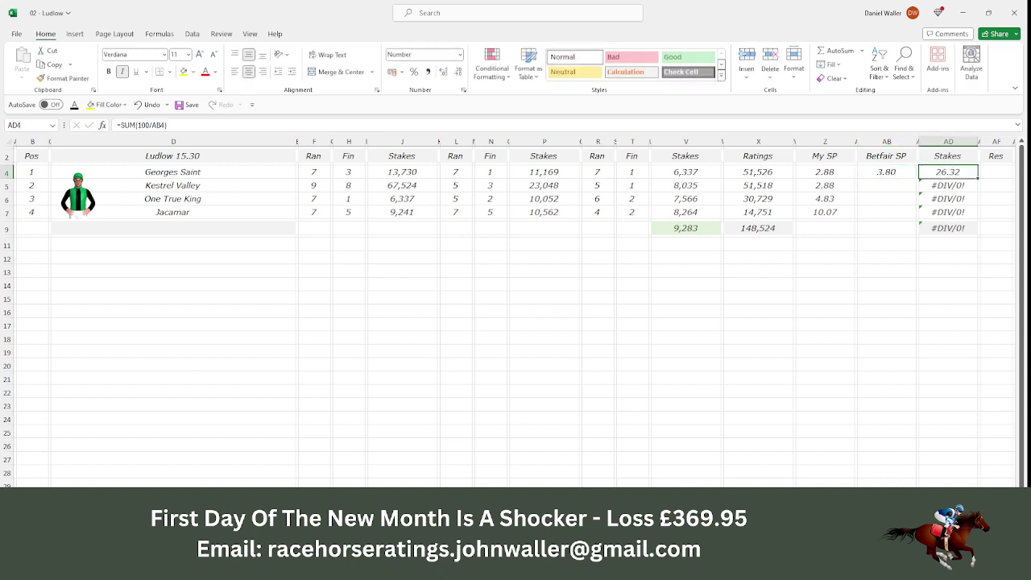
Check Kestrel Valley's odds on Smarkets and enter 3.4 as its Betfair SP in Excel.
key(Down)
key(Left)
key(Left)
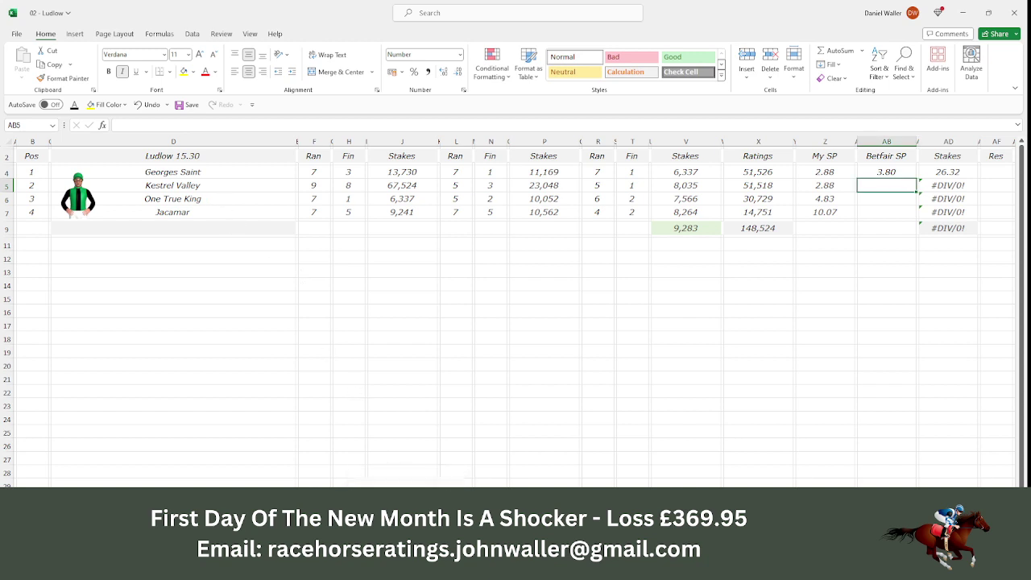
click(406, 567)
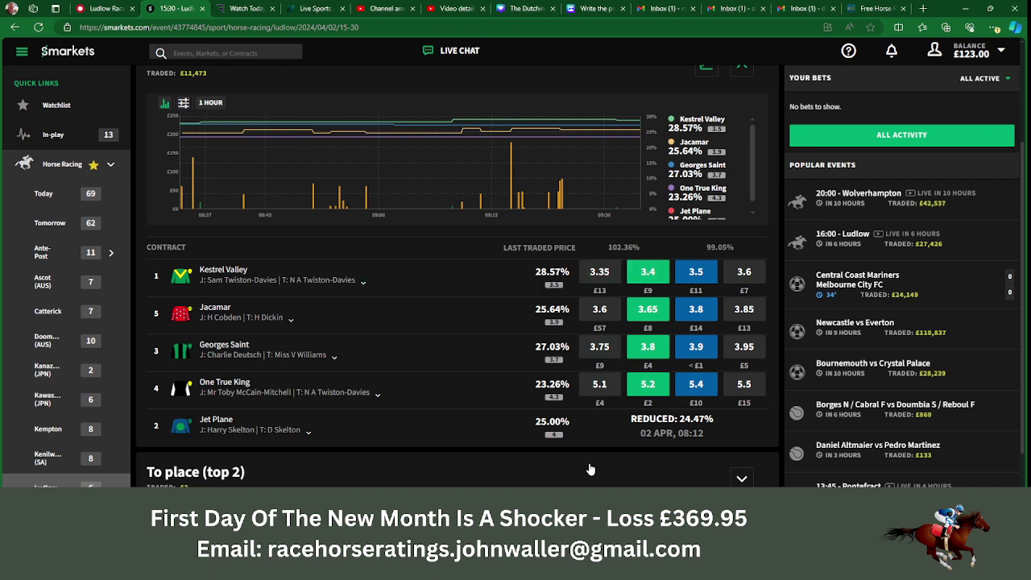
key(alt+Tab)
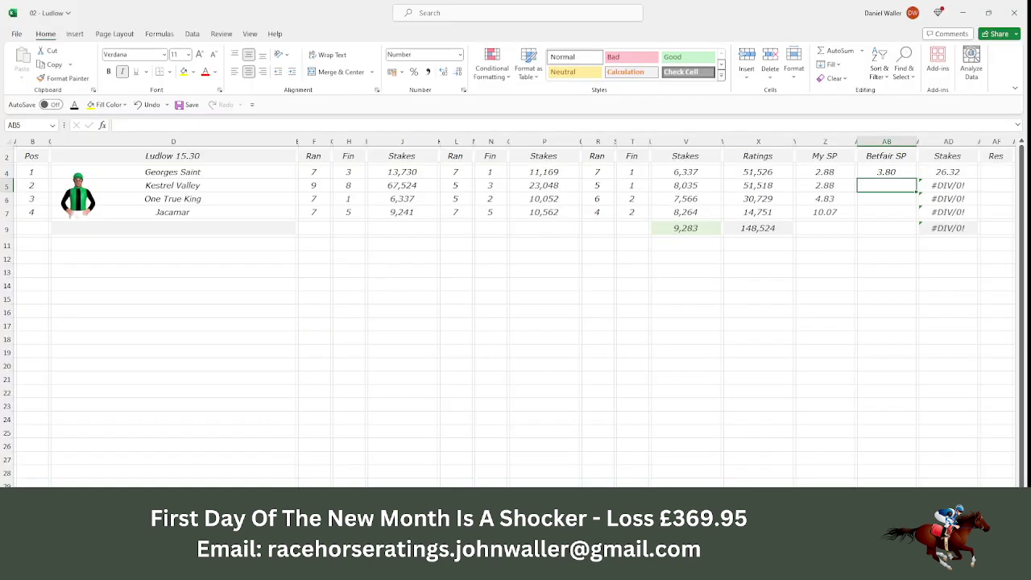
text(3.4)
key(Tab)
key(Tab)
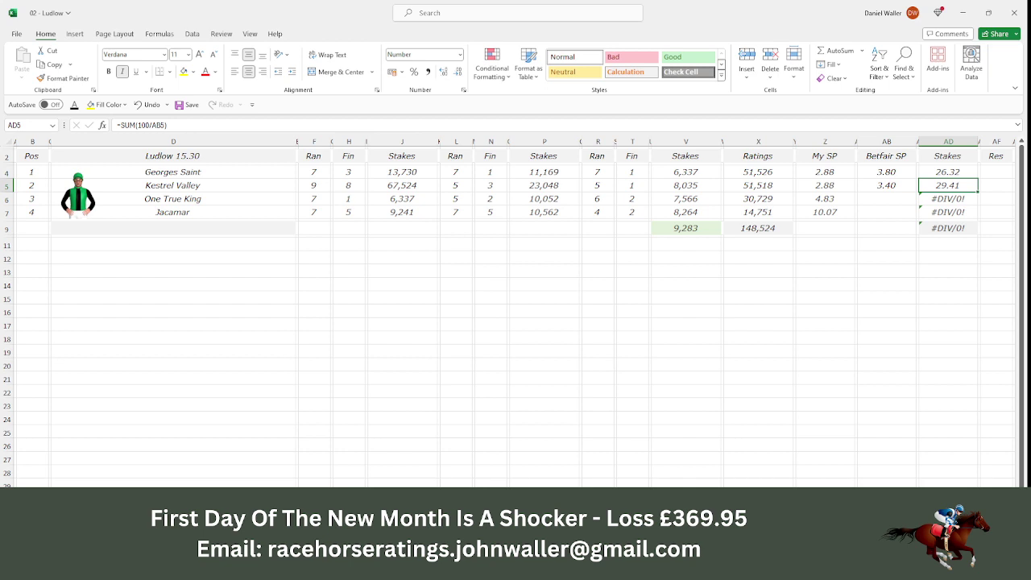
Set Kestrel Valley's stake to 23.68 and clear the stake formulas of One True King and Jacamar.
text(23.68)
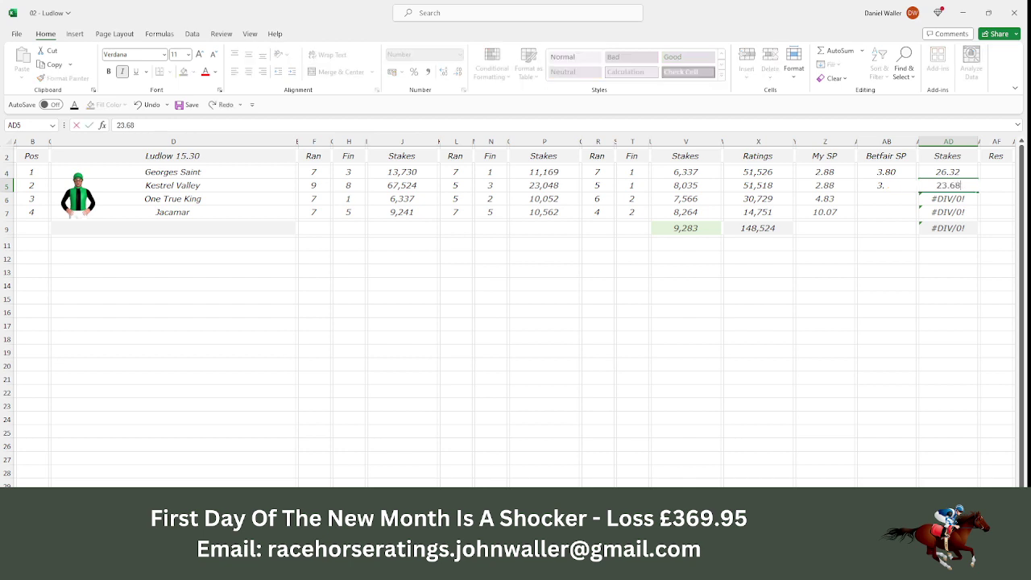
key(Return)
key(BackSpace)
key(Down)
key(BackSpace)
key(Up)
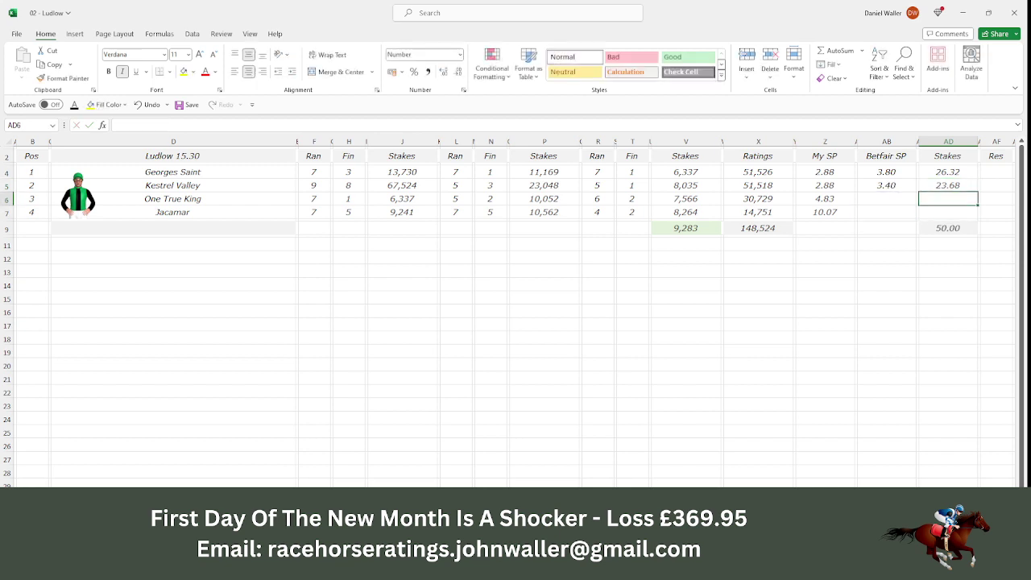
Switch to Calculator, multiply Kestrel Valley's stake of 23.68 by its odds of 3.4, and return to cell B2 in Excel.
key(alt+Tab)
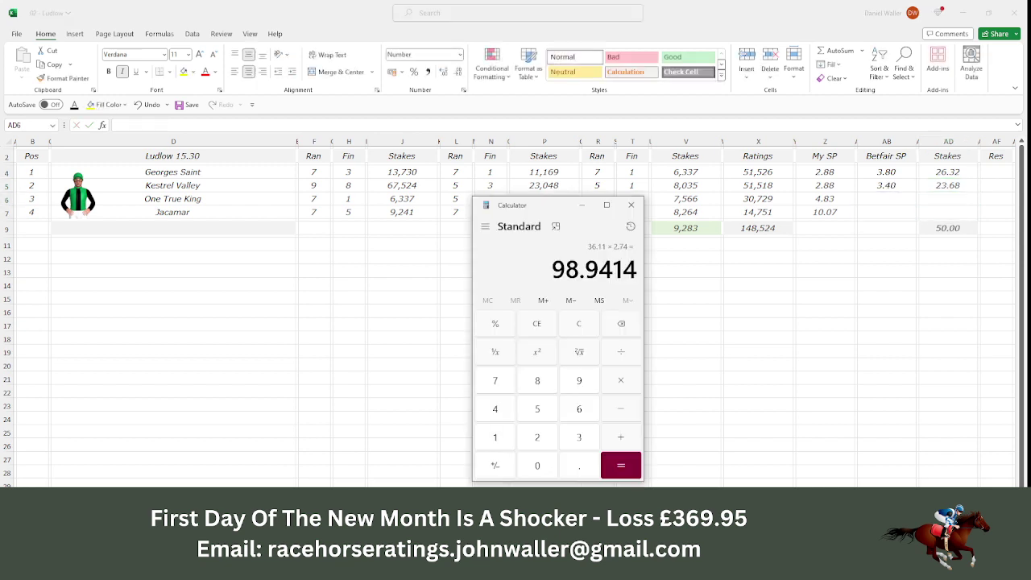
click(537, 435)
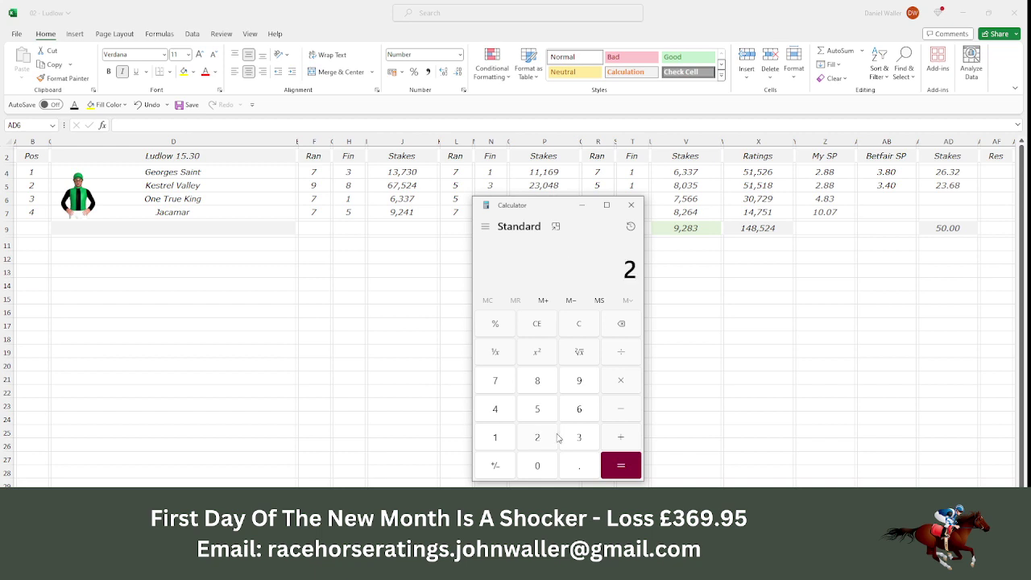
click(569, 442)
click(579, 469)
click(578, 410)
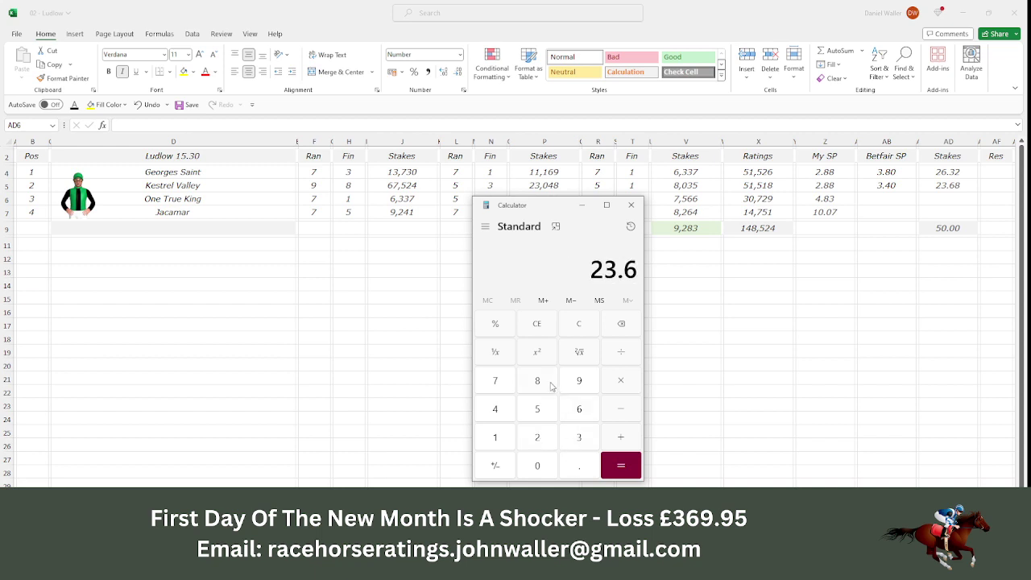
click(551, 385)
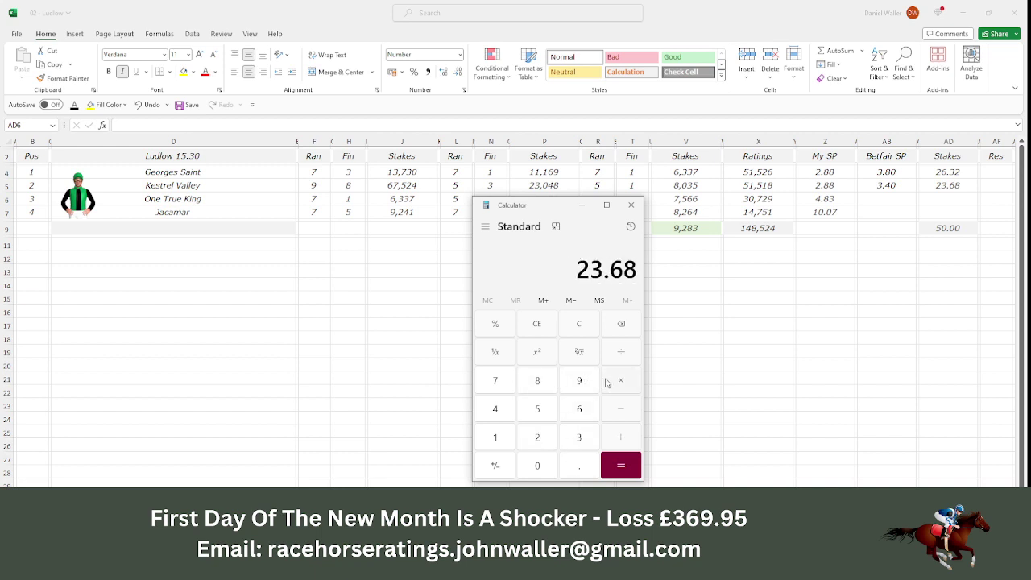
click(605, 382)
click(581, 431)
click(576, 471)
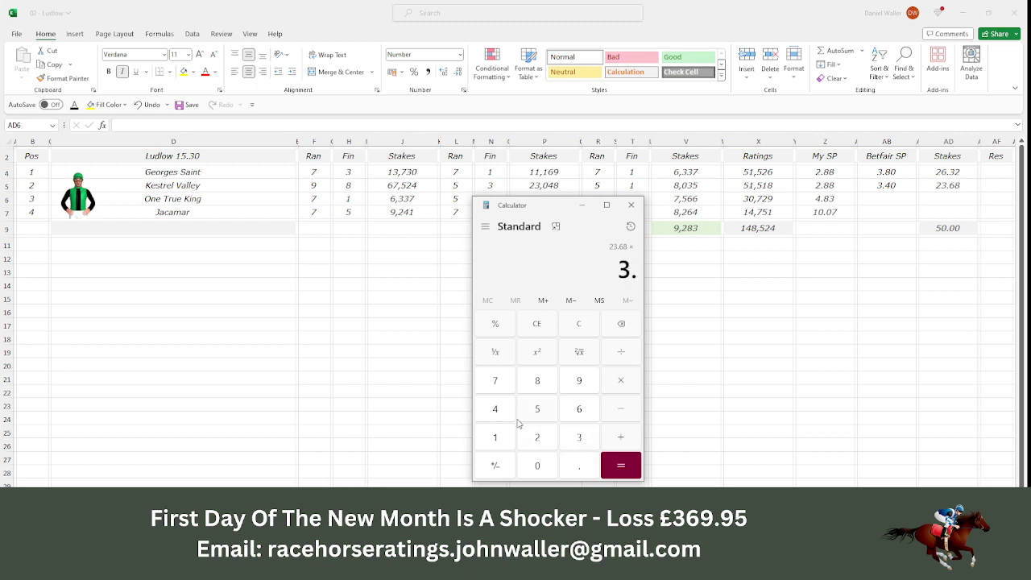
click(505, 419)
click(634, 466)
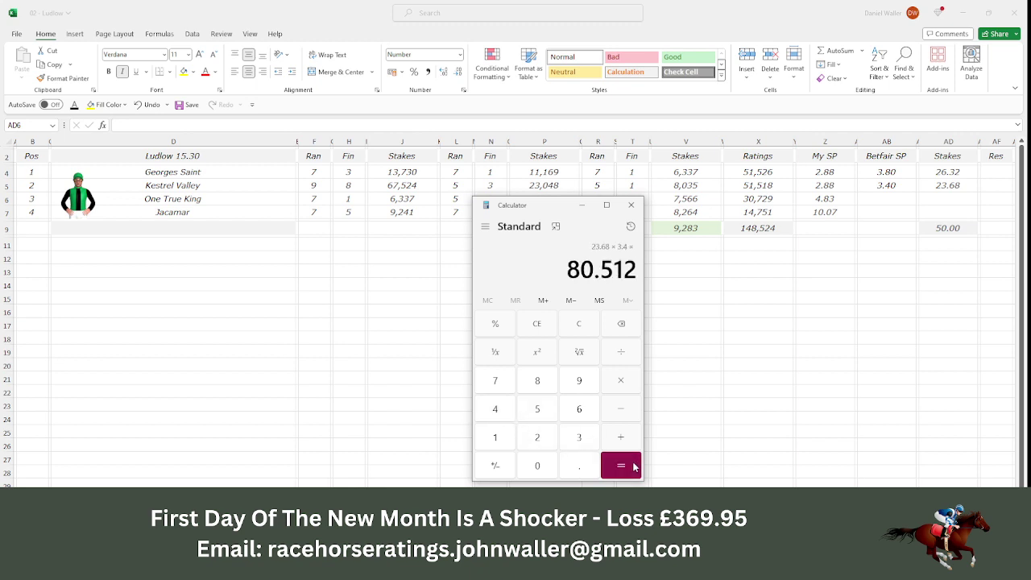
click(207, 173)
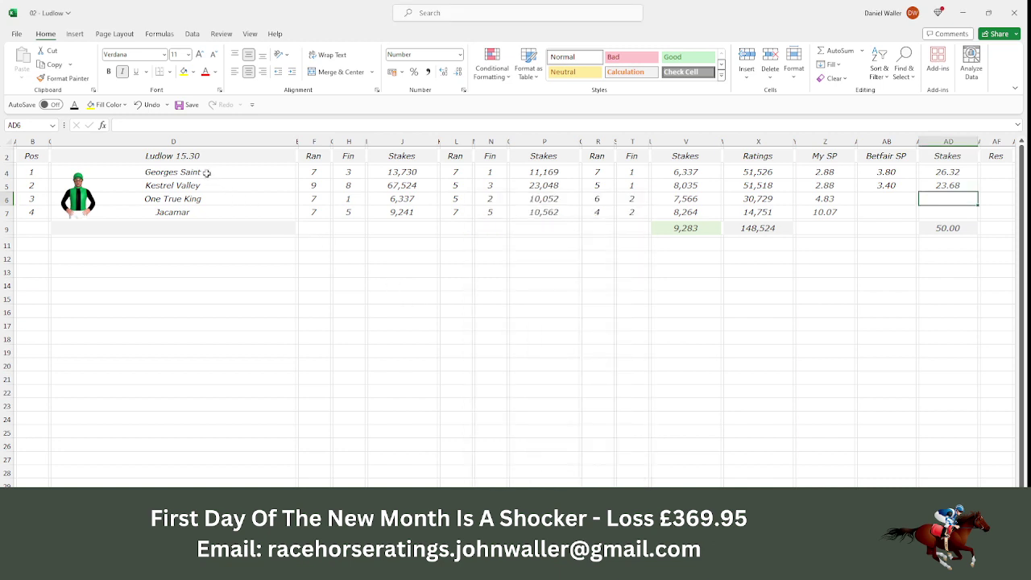
click(27, 155)
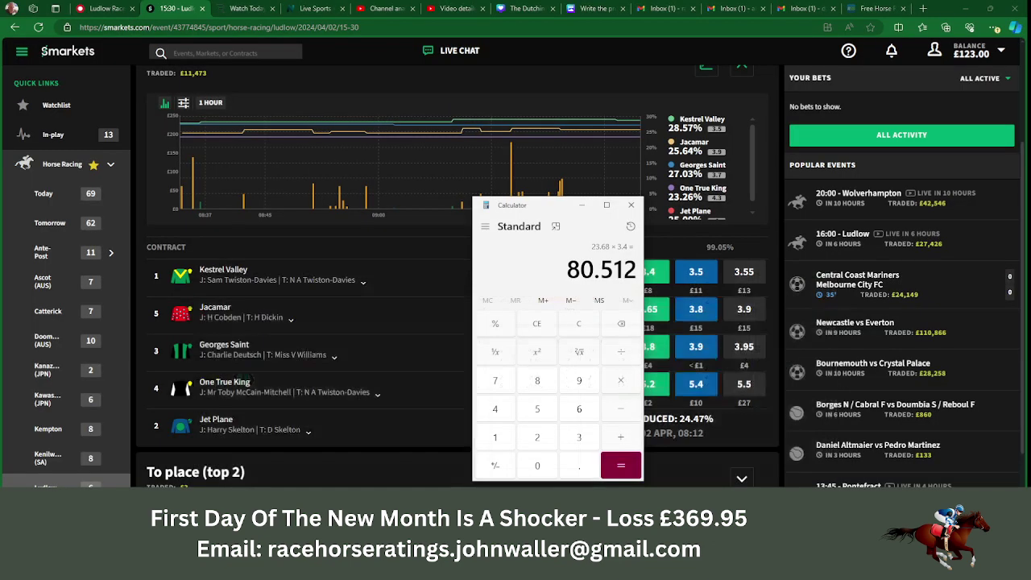
Review the 4:00 race on the Racing Post racecard and open the Ludlow 16.00 sheet in Excel at Royal Deeside's Betfair SP cell.
click(407, 568)
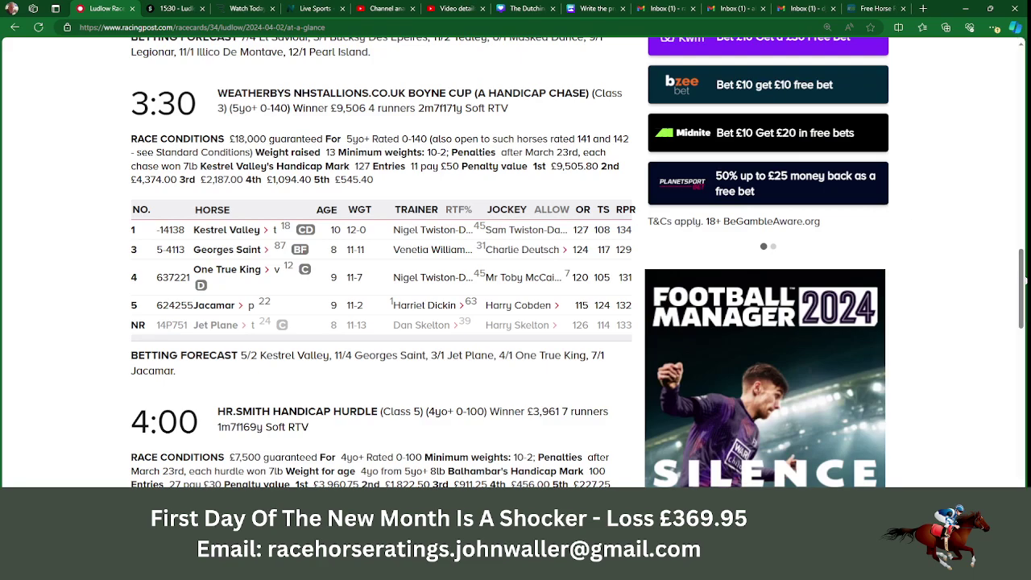
scroll(1025, 281, down, 4)
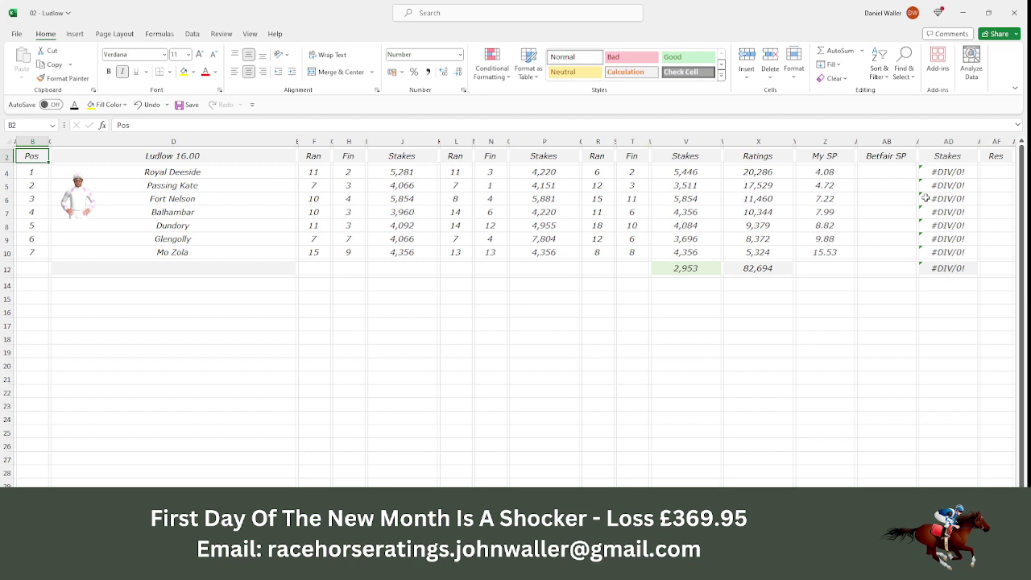
click(897, 177)
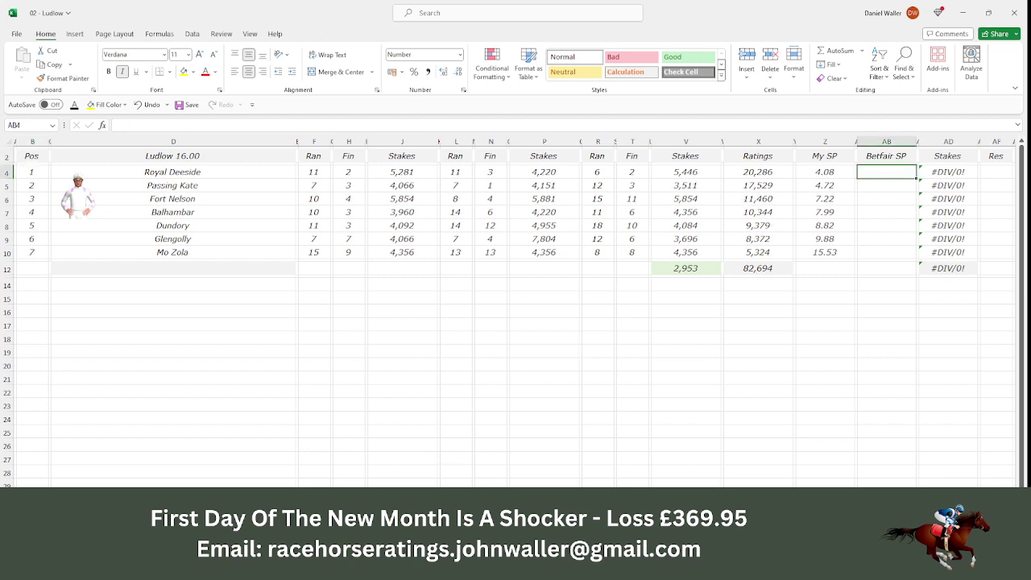
Switch to Smarkets and show the runners' odds in the Ludlow 16:00 market.
key(alt+Tab)
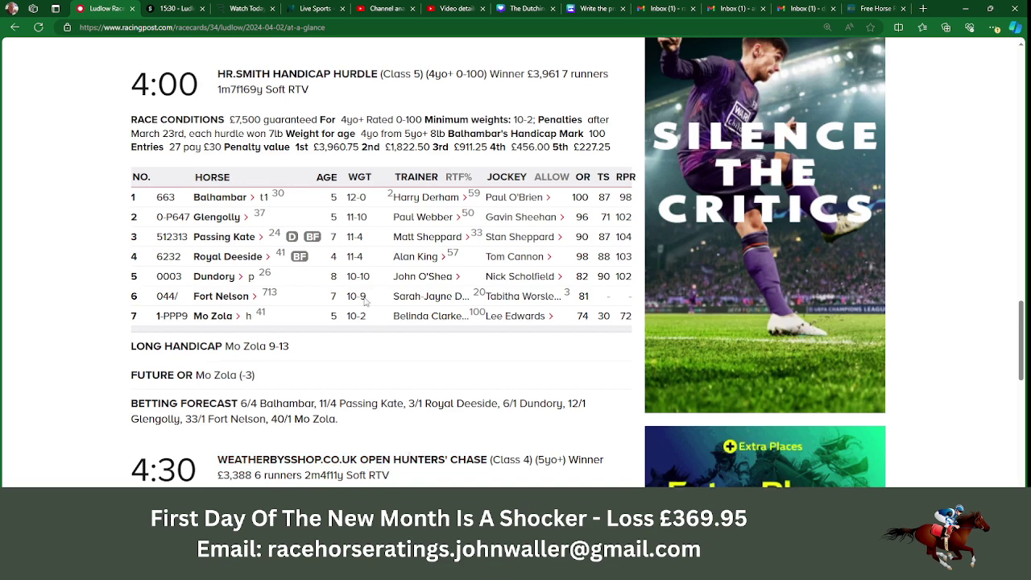
click(168, 8)
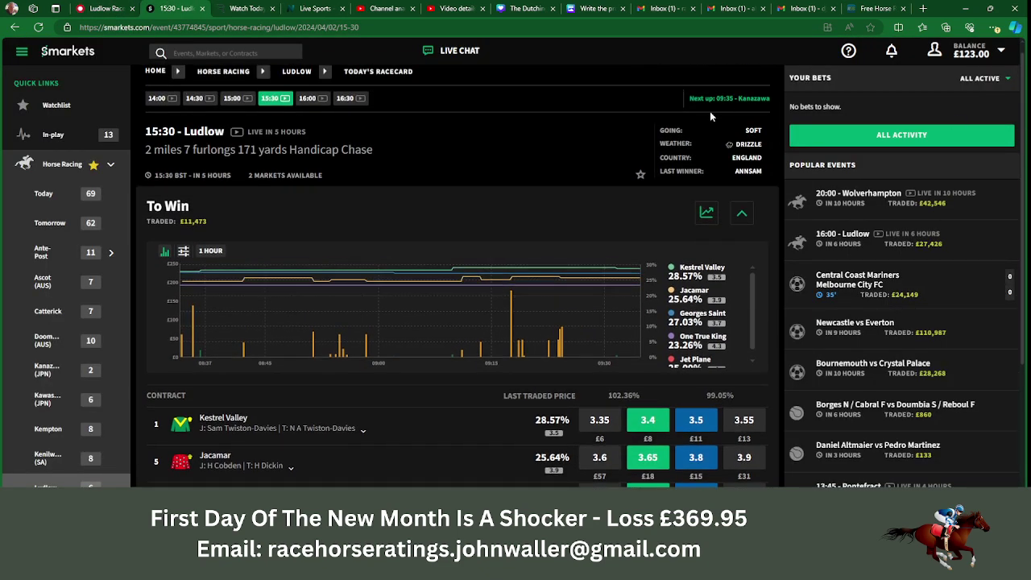
click(307, 98)
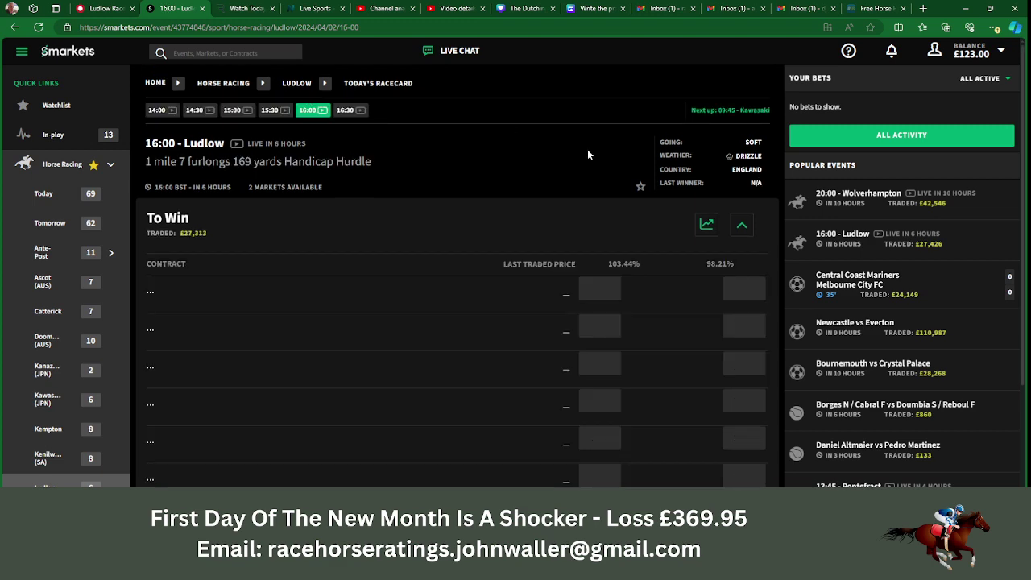
scroll(587, 149, down, 1)
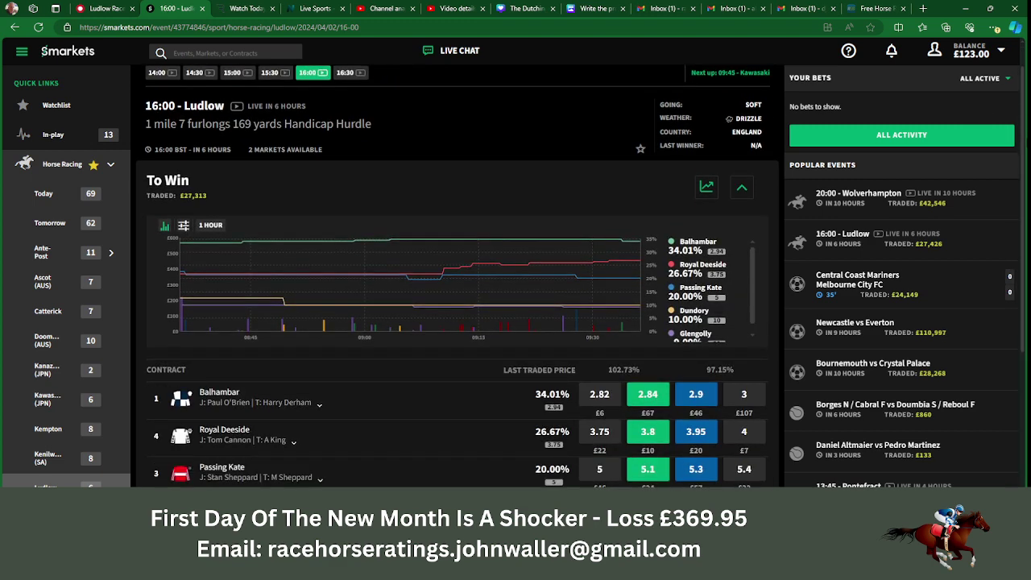
scroll(746, 314, down, 3)
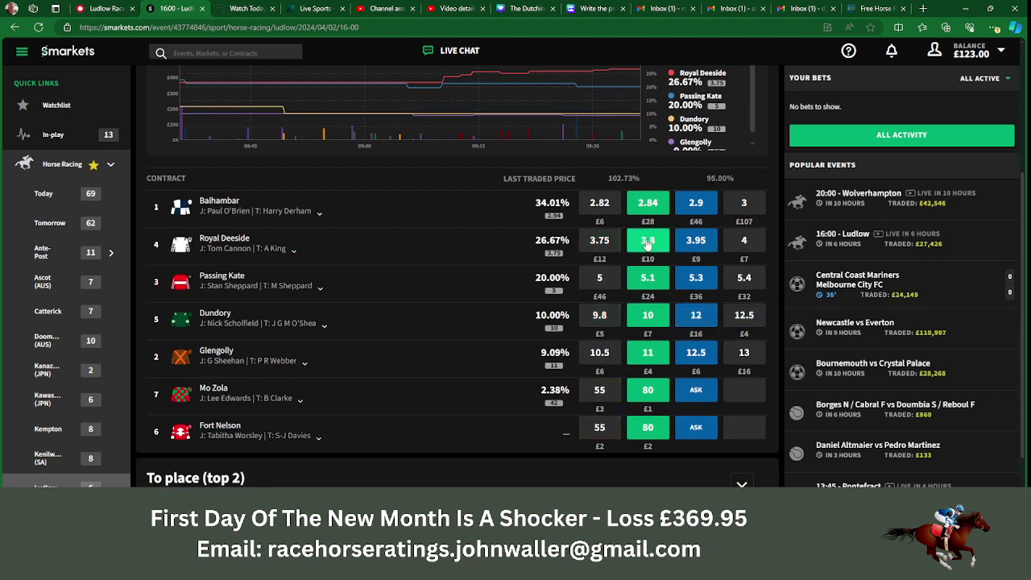
Return to Excel and set Royal Deeside's Betfair SP to 3.8 on the Ludlow 16.00 sheet.
key(alt+Tab)
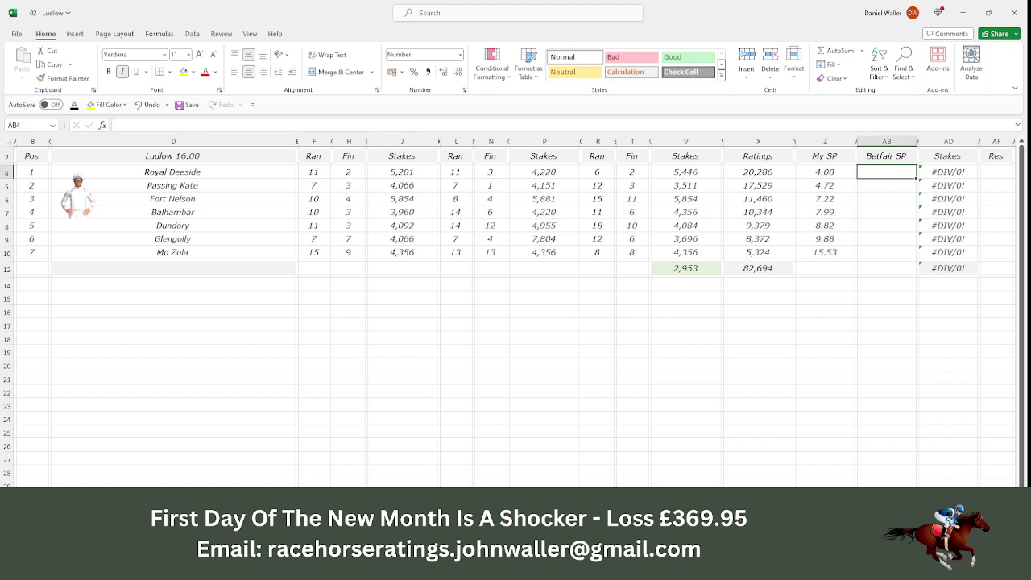
text(3.)
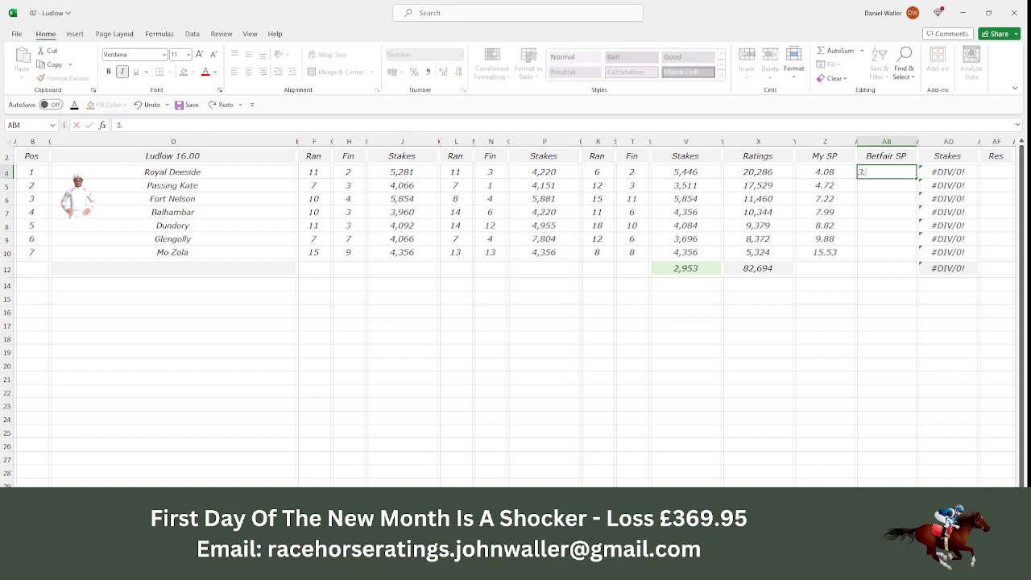
text(8)
key(Tab)
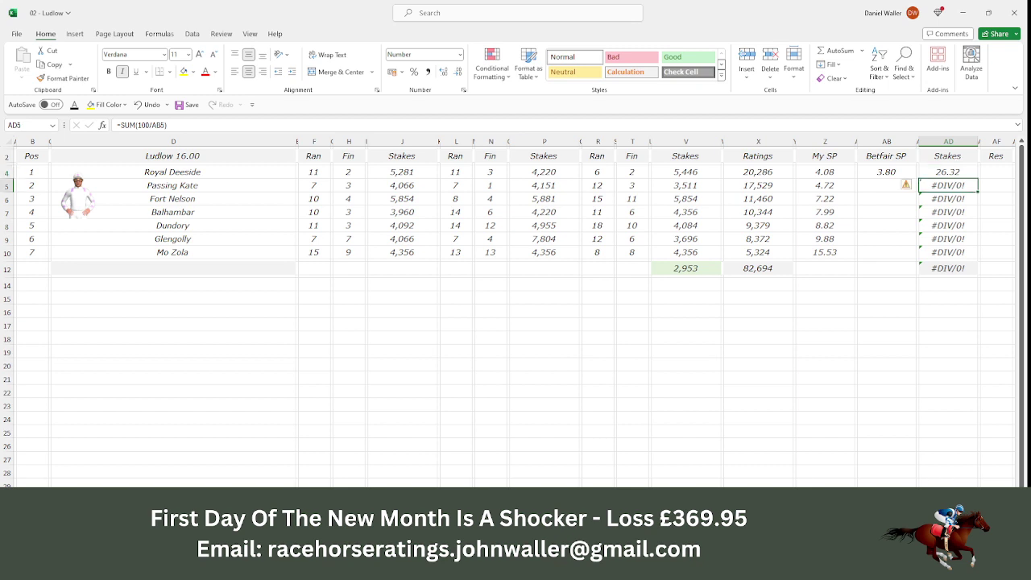
Check Passing Kate's odds on Smarkets and enter 5.1 as its Betfair SP in Excel.
key(Return)
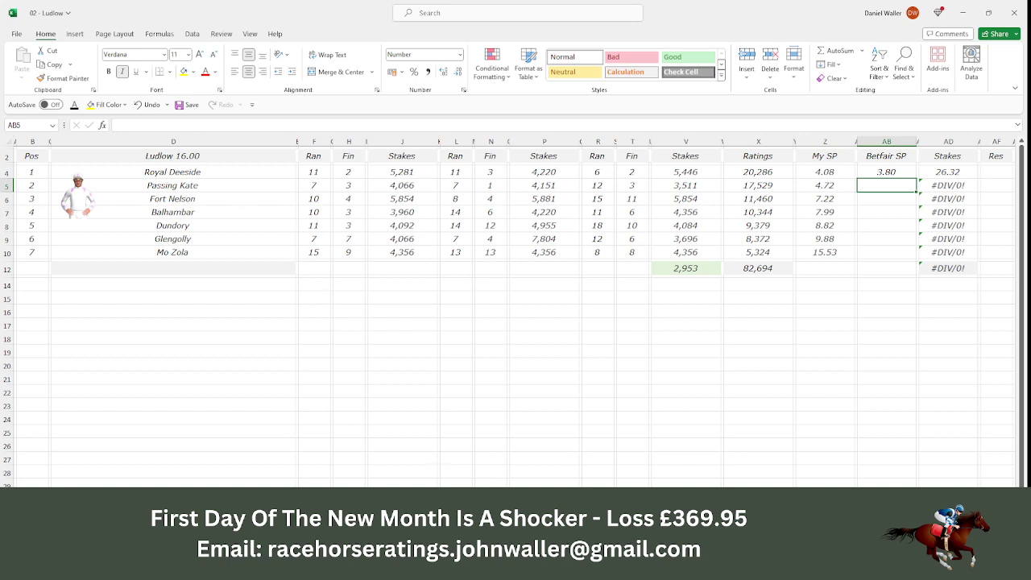
key(alt+Tab)
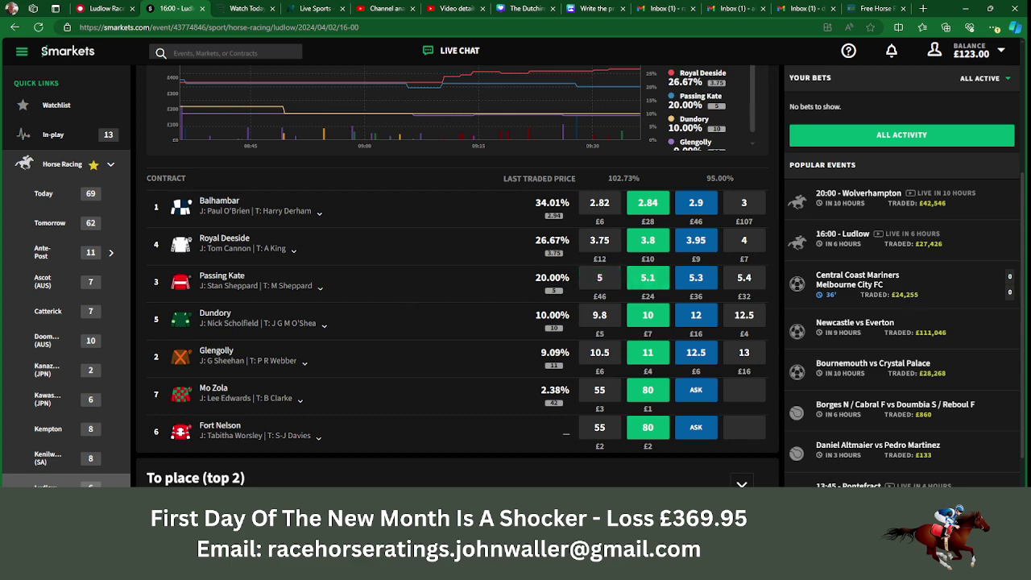
key(alt+Tab)
text(5.1)
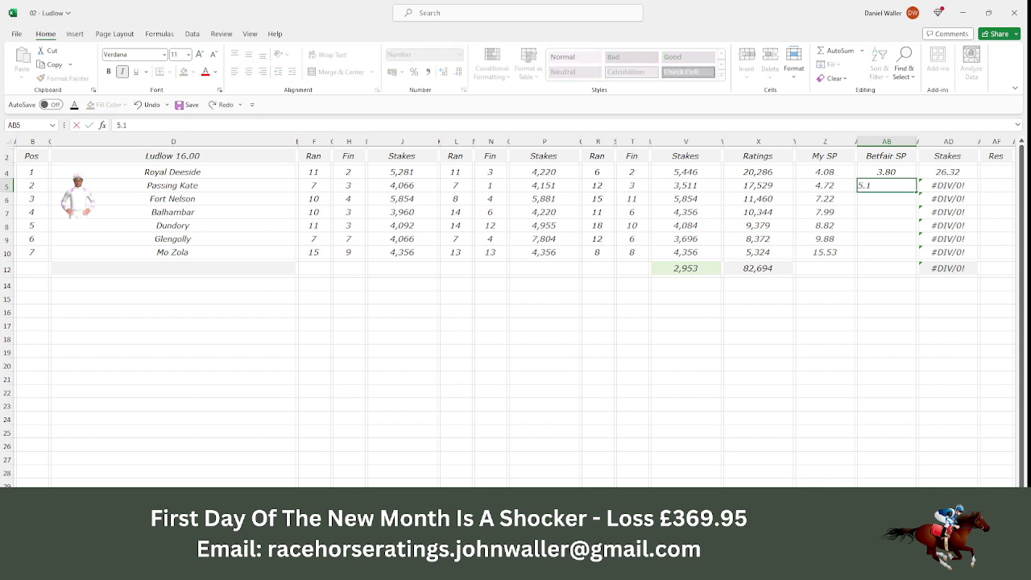
key(Tab)
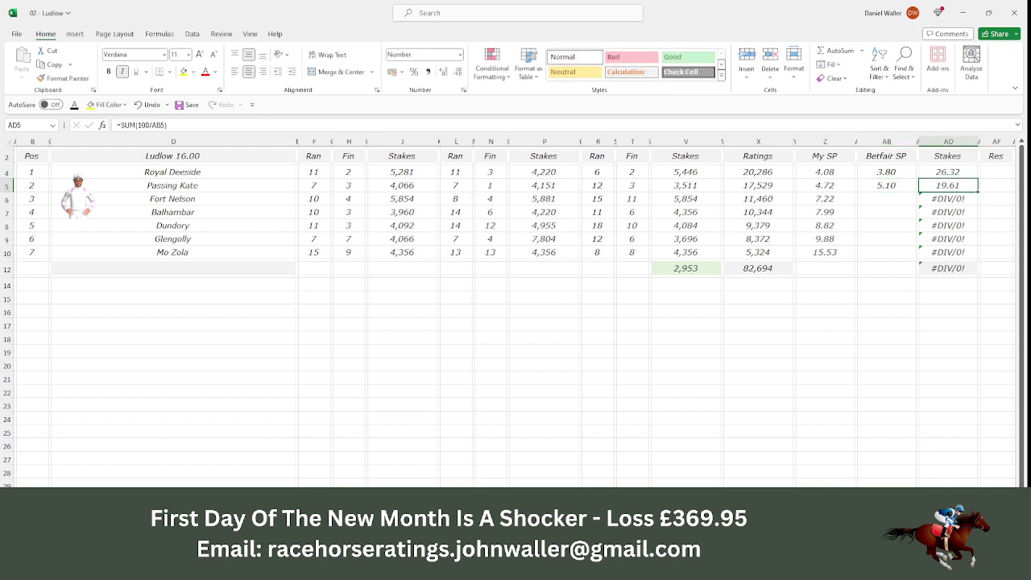
Check Fort Nelson's odds on Smarkets and enter 80 as its Betfair SP in Excel.
key(Down)
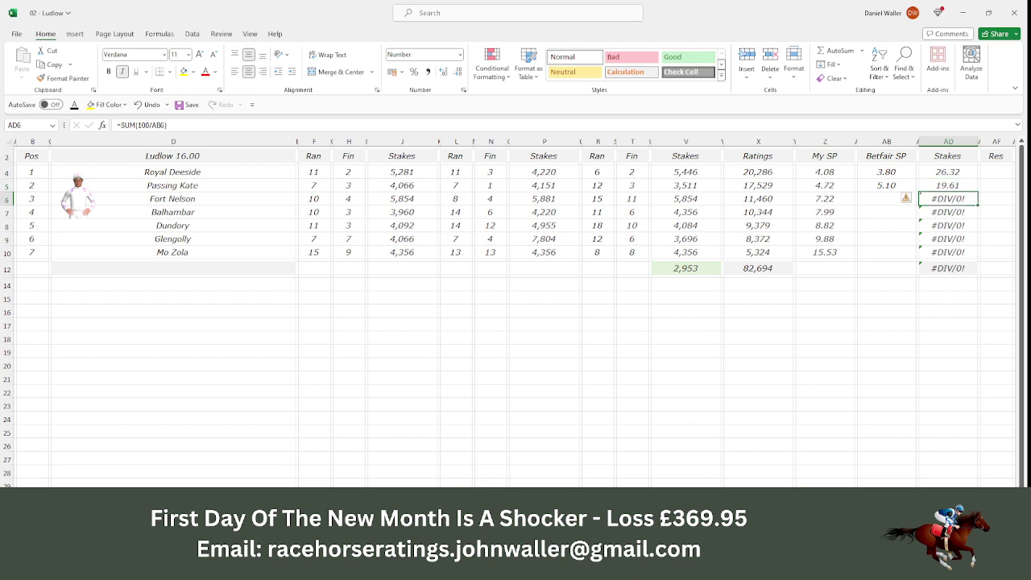
key(Left)
key(Left)
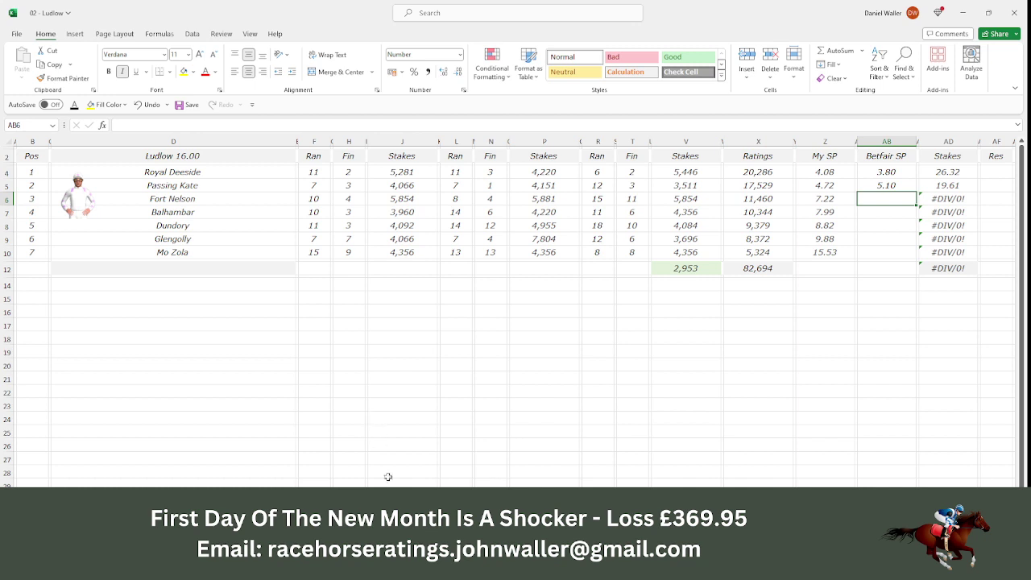
click(405, 566)
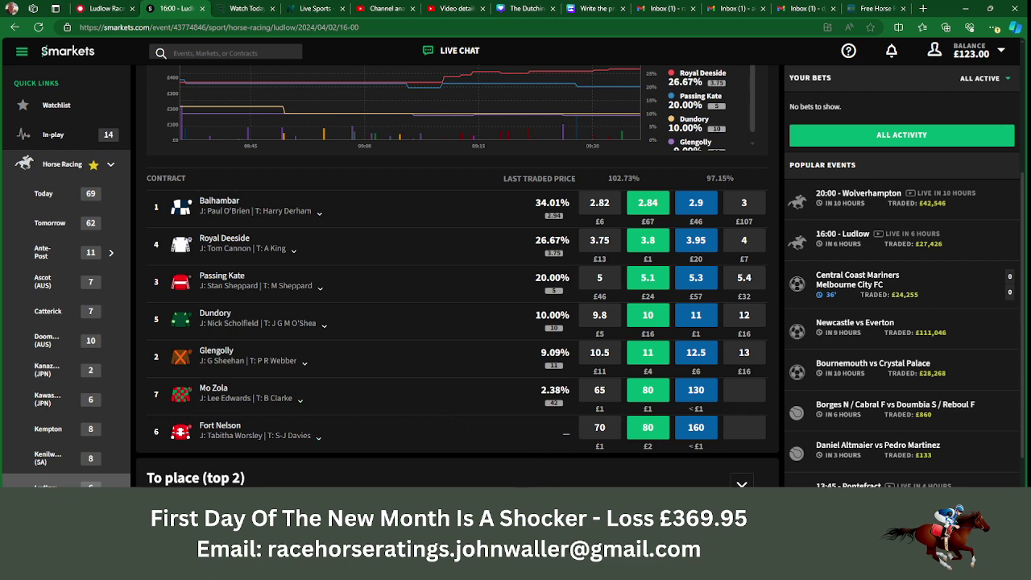
key(alt+Tab)
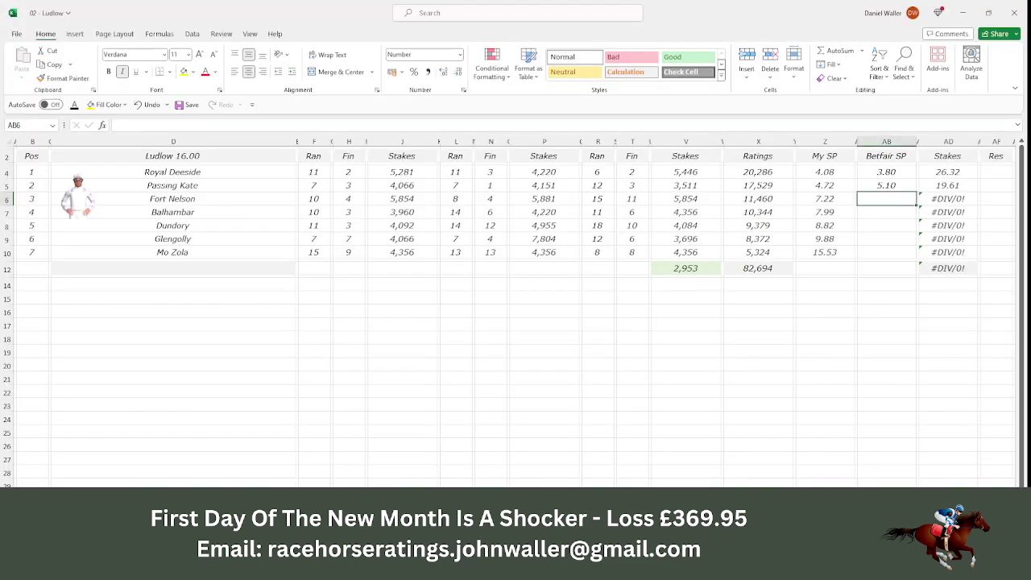
text(80)
key(Return)
key(Return)
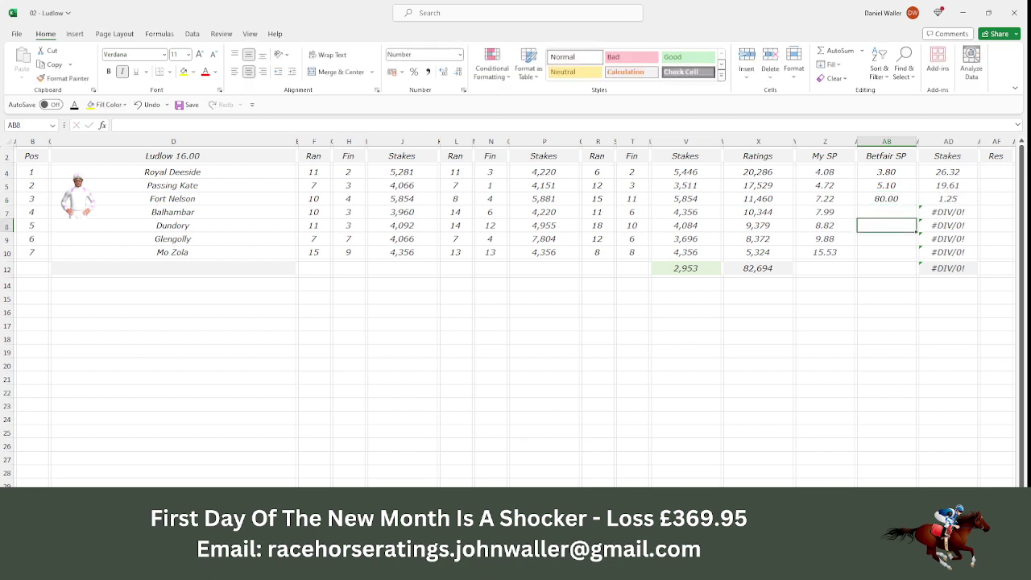
Select the stakes of Royal Deeside, Passing Kate and Fort Nelson to check their total.
click(942, 173)
right_click(942, 174)
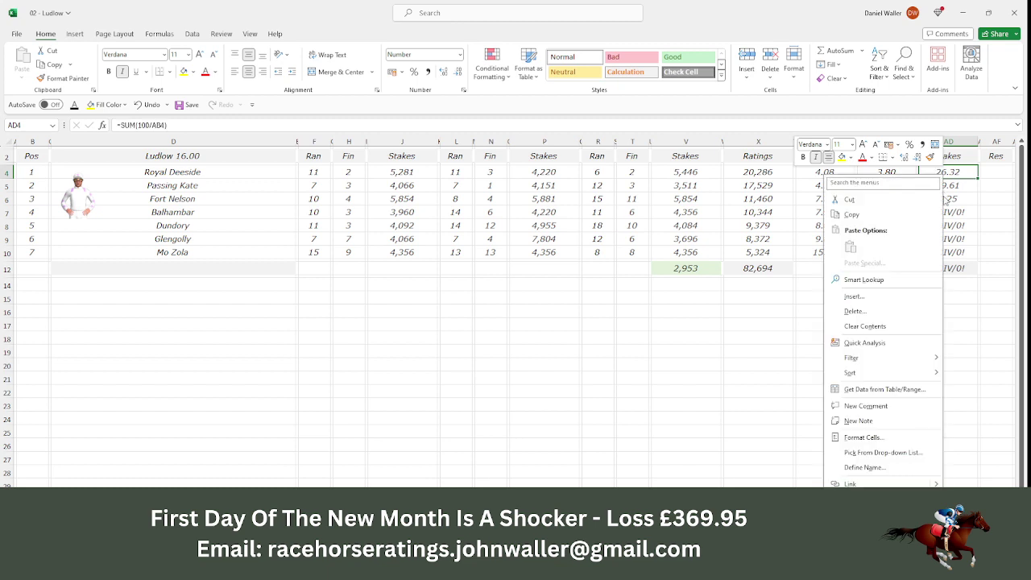
click(955, 173)
drag(955, 172, 950, 200)
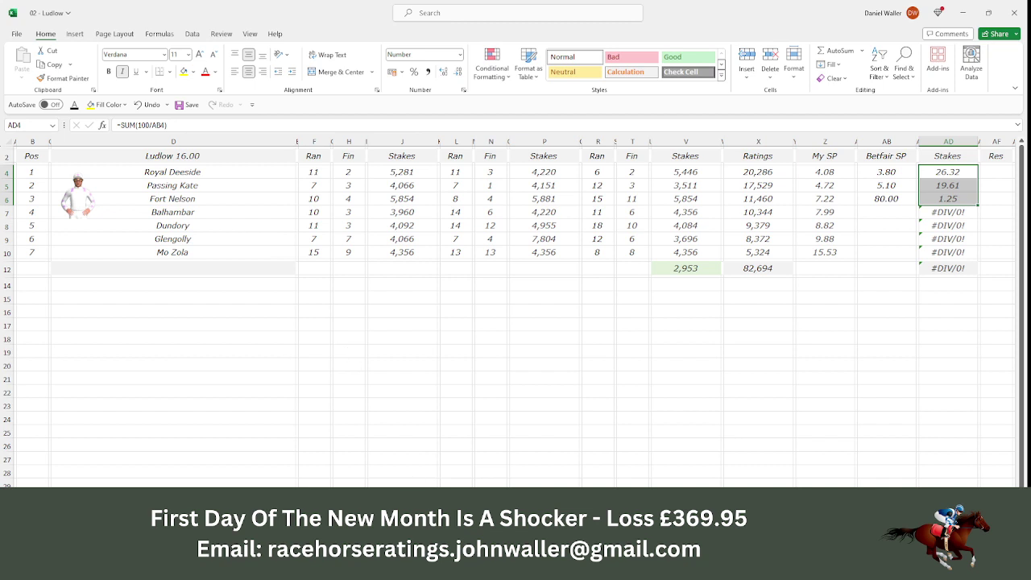
Check Balhambar's odds on Smarkets and enter 2.84 as its Betfair SP in Excel.
key(alt+Tab)
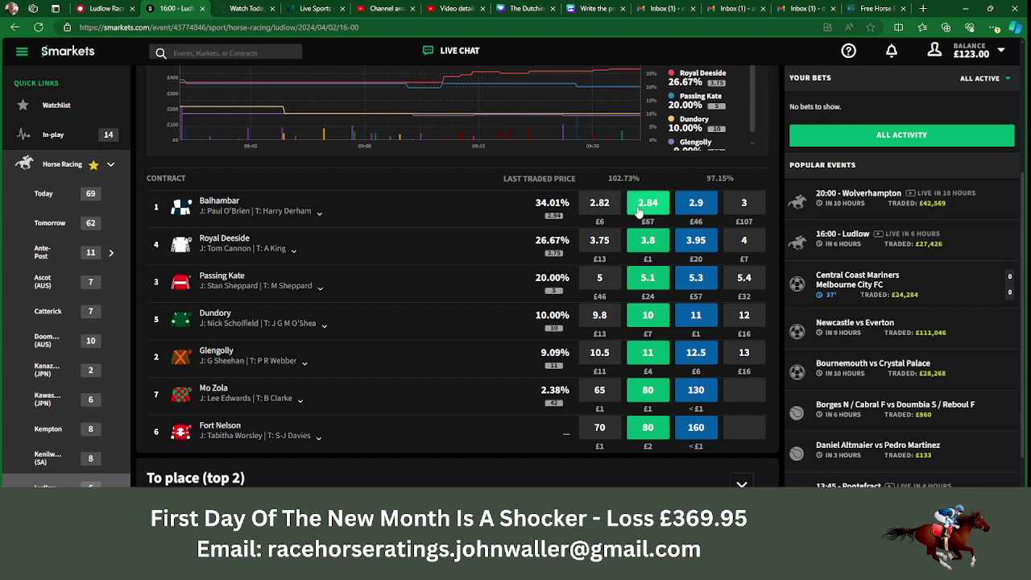
key(alt+Tab)
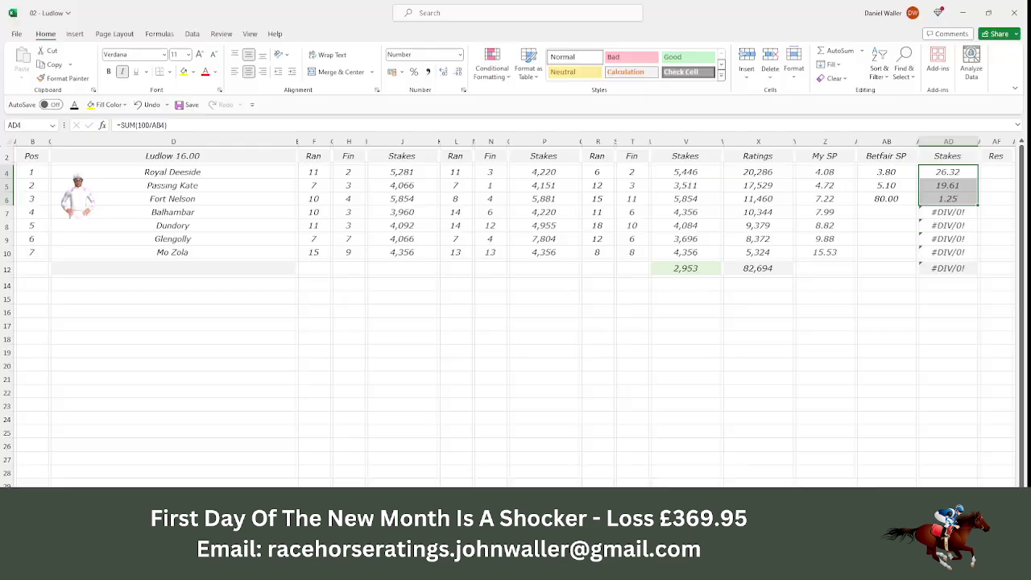
key(Down)
key(Down)
key(Down)
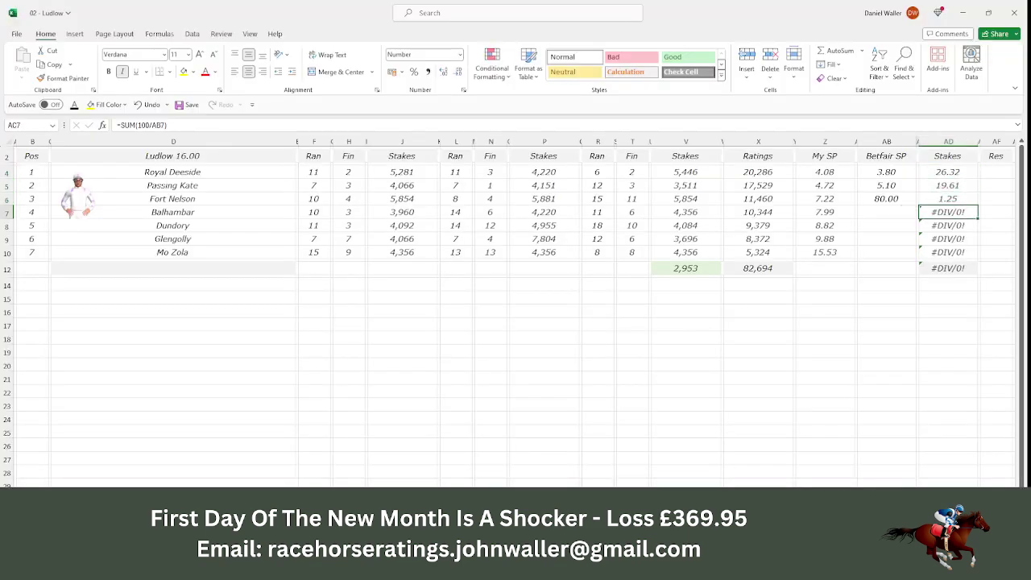
key(Left)
key(Left)
text(2.84)
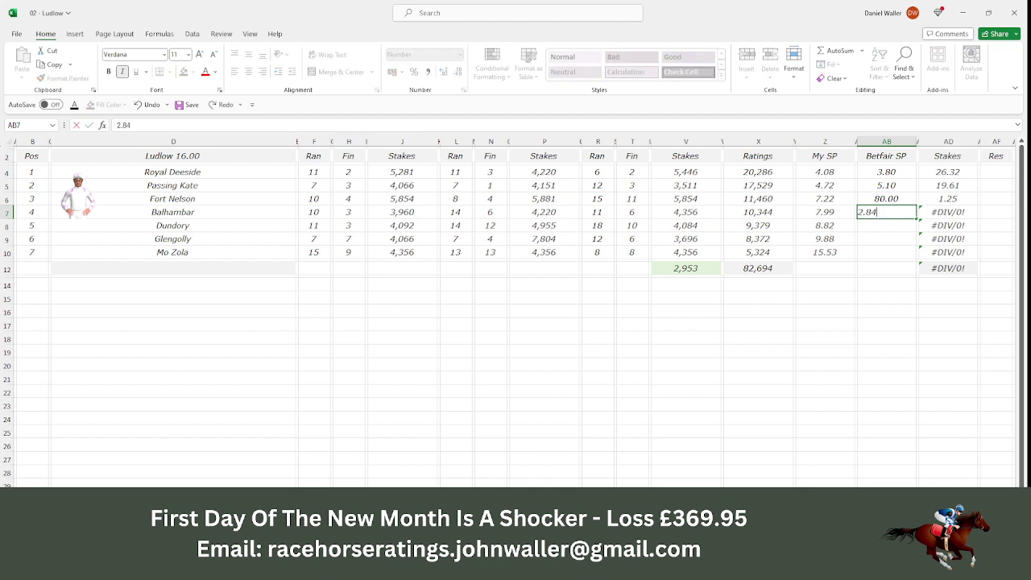
key(Tab)
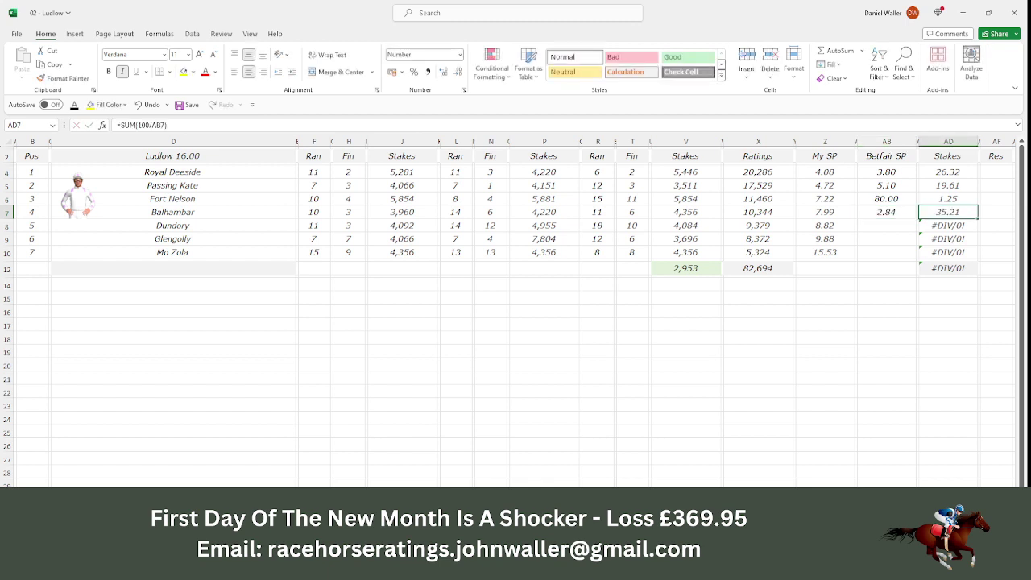
Switch to Calculator and start a multiplication with Balhambar's odds of 2.84.
key(alt+Tab)
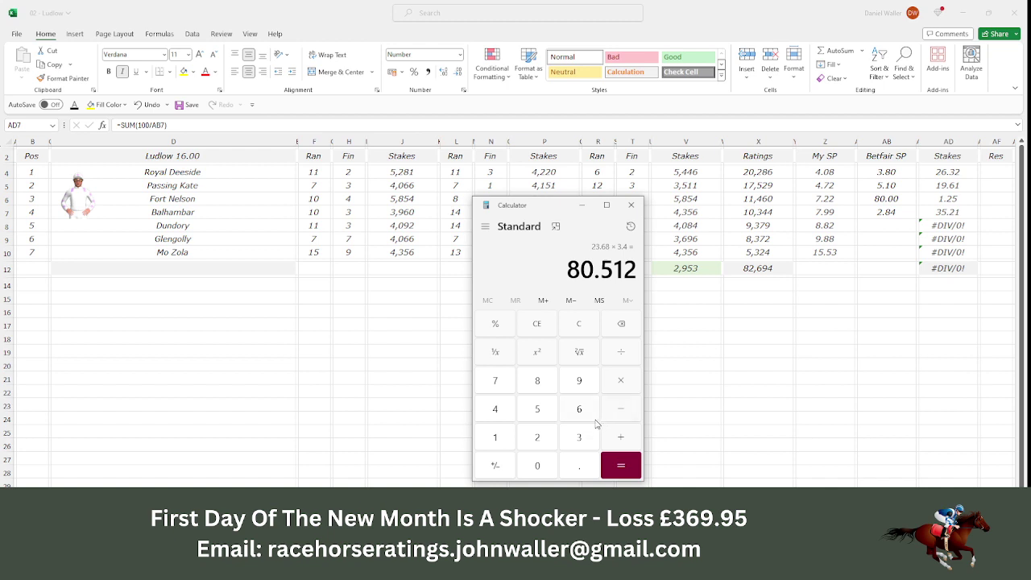
click(543, 436)
click(573, 459)
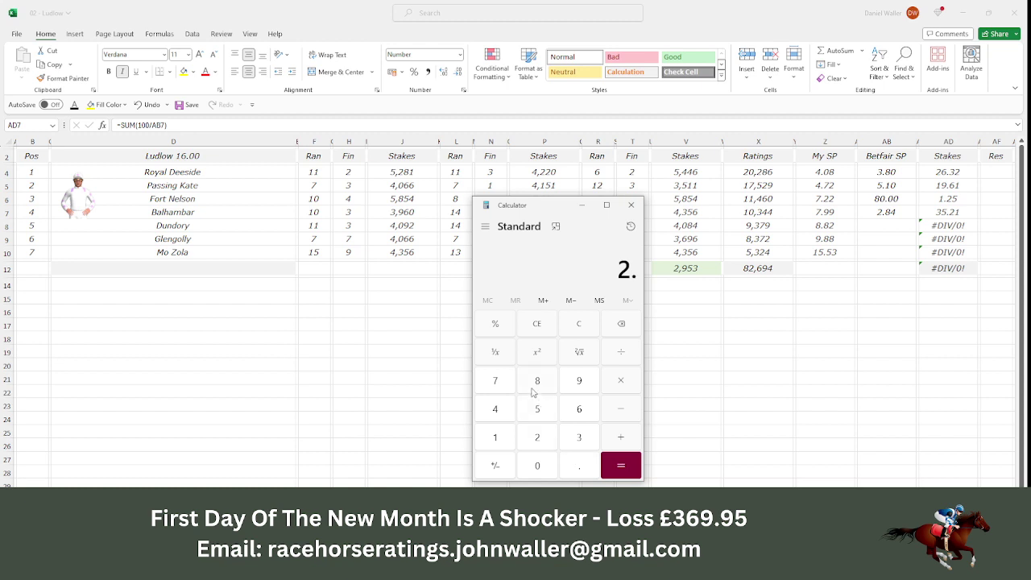
click(532, 390)
click(512, 405)
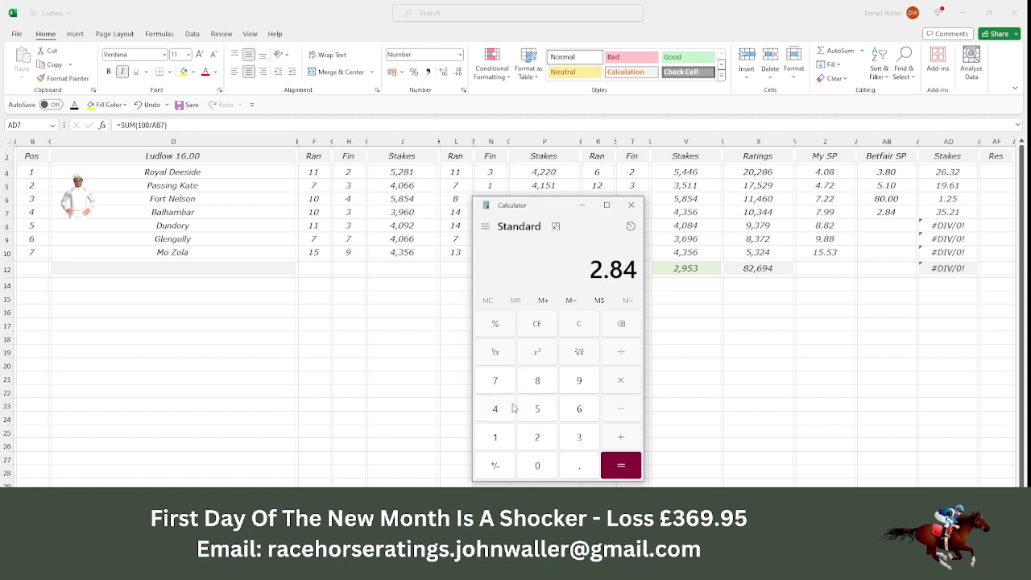
click(619, 386)
Recheck the first three runners' stakes in Excel and overwrite Balhambar's stake with 2.83.
click(924, 213)
right_click(942, 173)
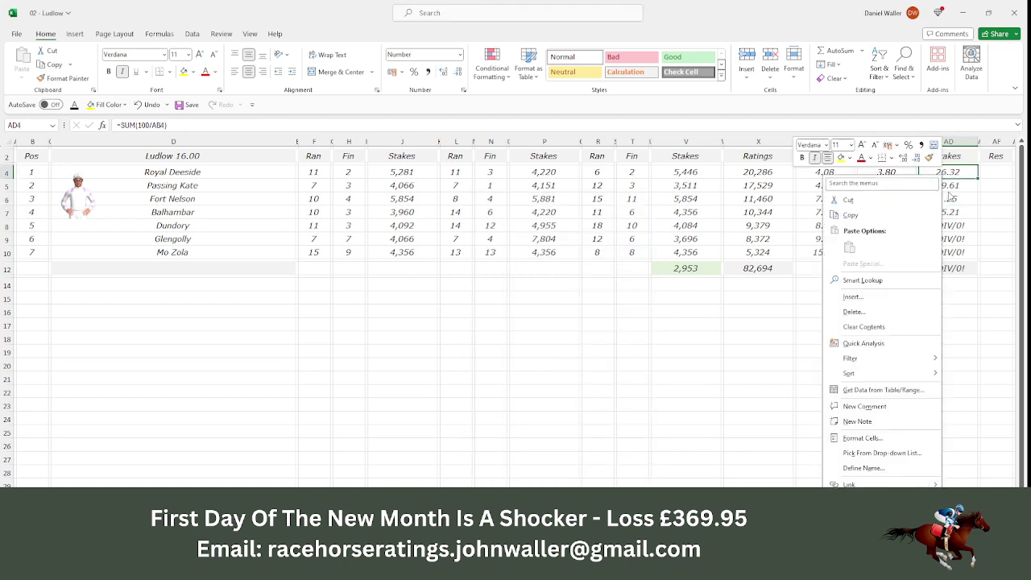
click(946, 173)
drag(951, 171, 949, 199)
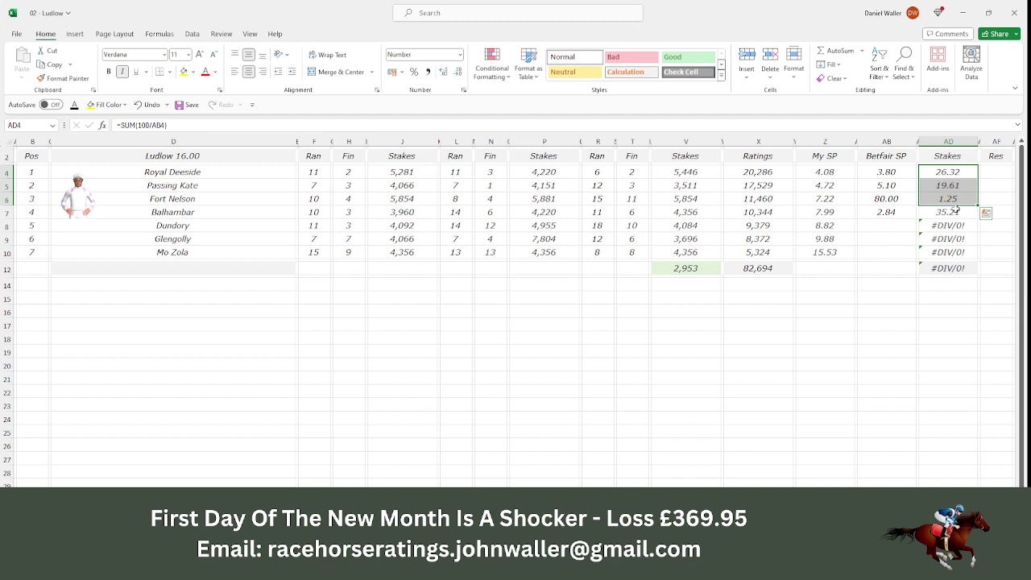
click(947, 213)
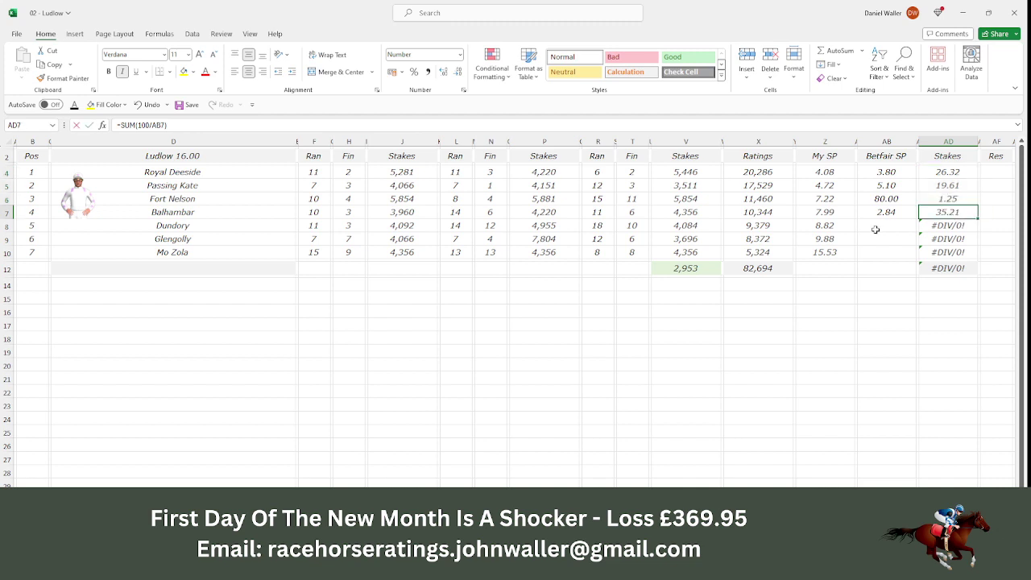
text(2.83)
key(Return)
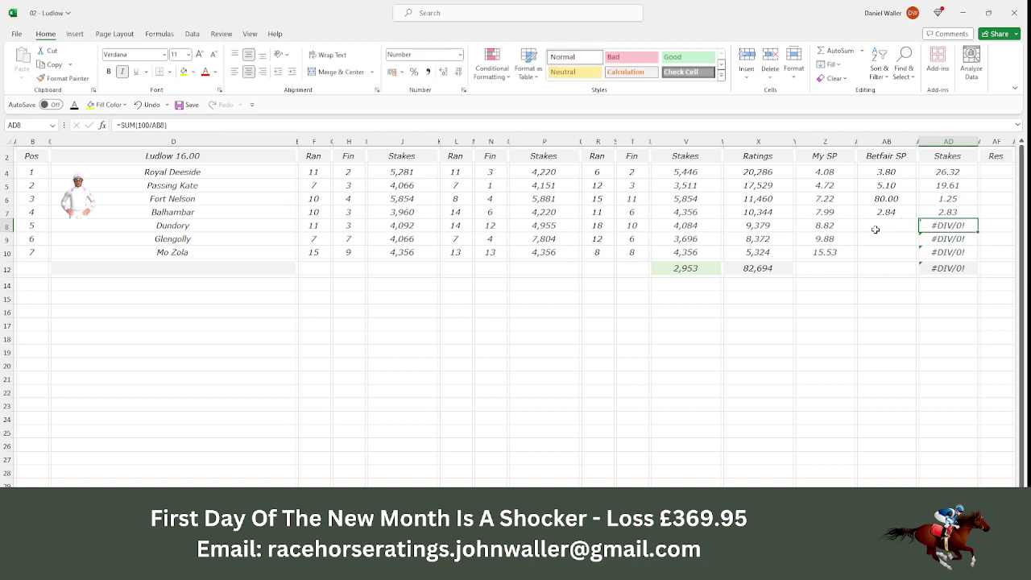
Clear the stakes formulas for Dundory, Glengolly and Mo Zola.
key(BackSpace)
key(Down)
key(BackSpace)
key(Down)
key(BackSpace)
key(Up)
key(Up)
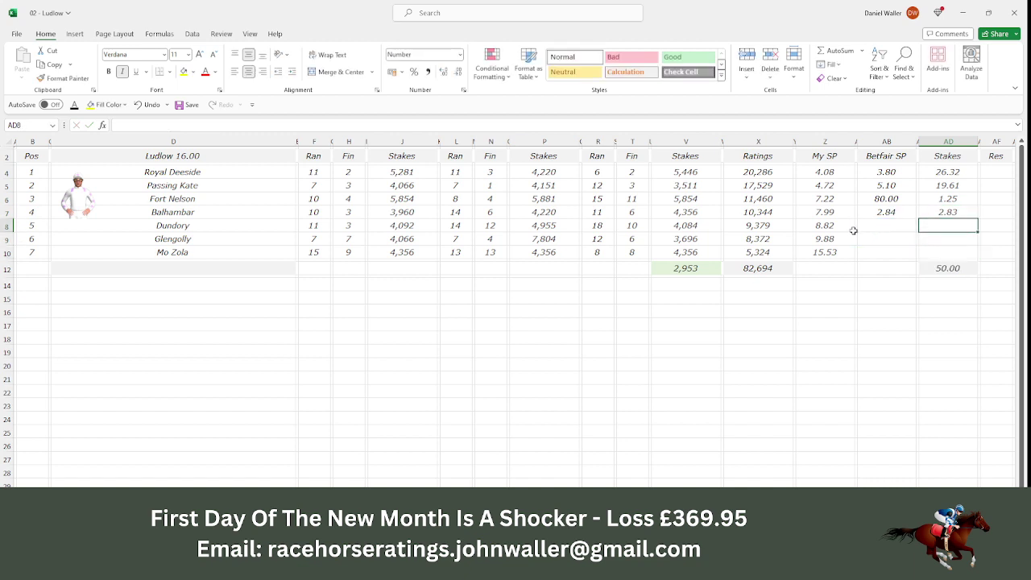
Multiply Balhambar's odds of 2.84 by the 2.83 stake in Calculator and return to the Pos heading on the Ludlow 16.00 sheet.
click(557, 566)
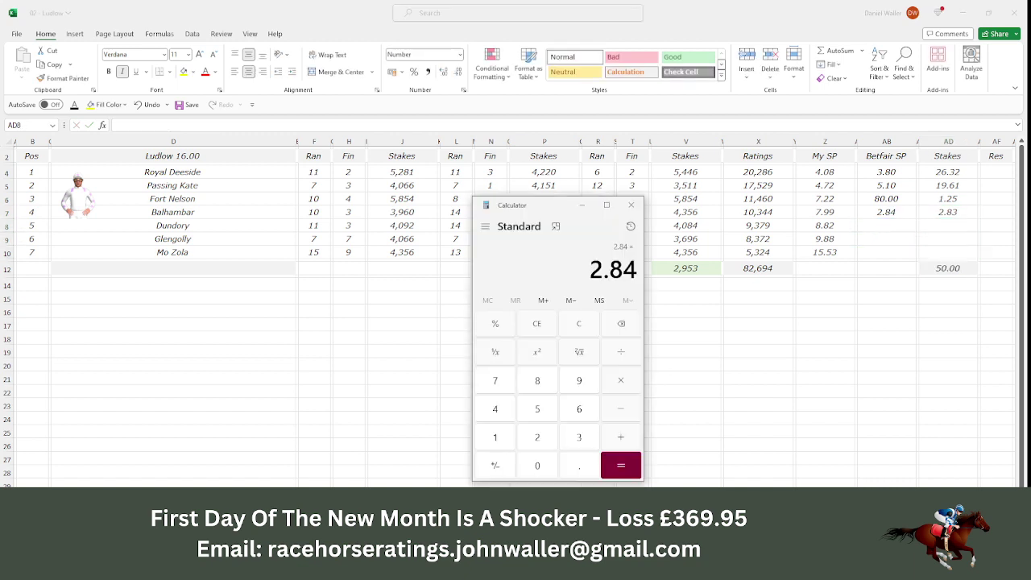
click(554, 440)
click(582, 461)
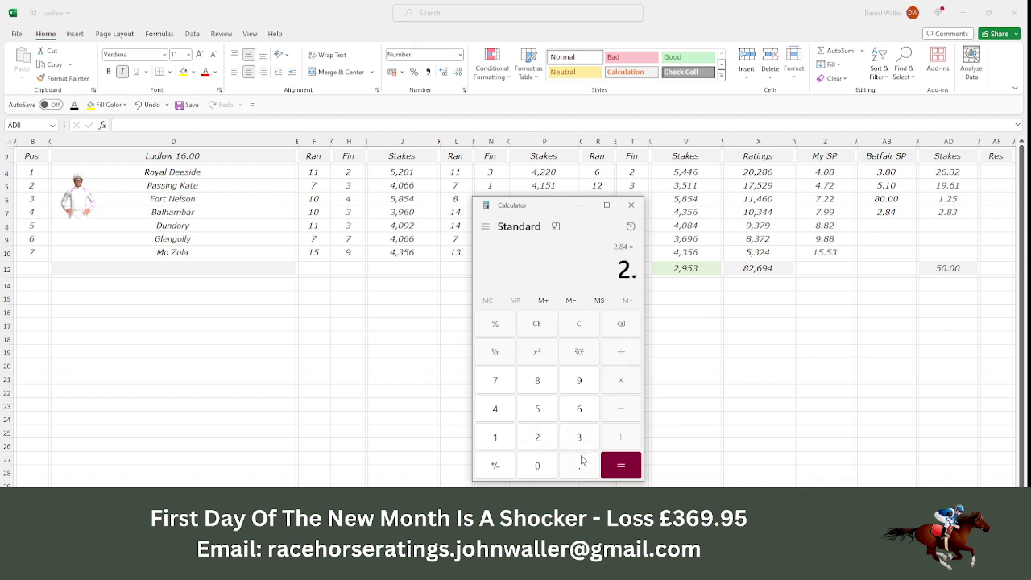
click(546, 385)
click(573, 431)
click(611, 464)
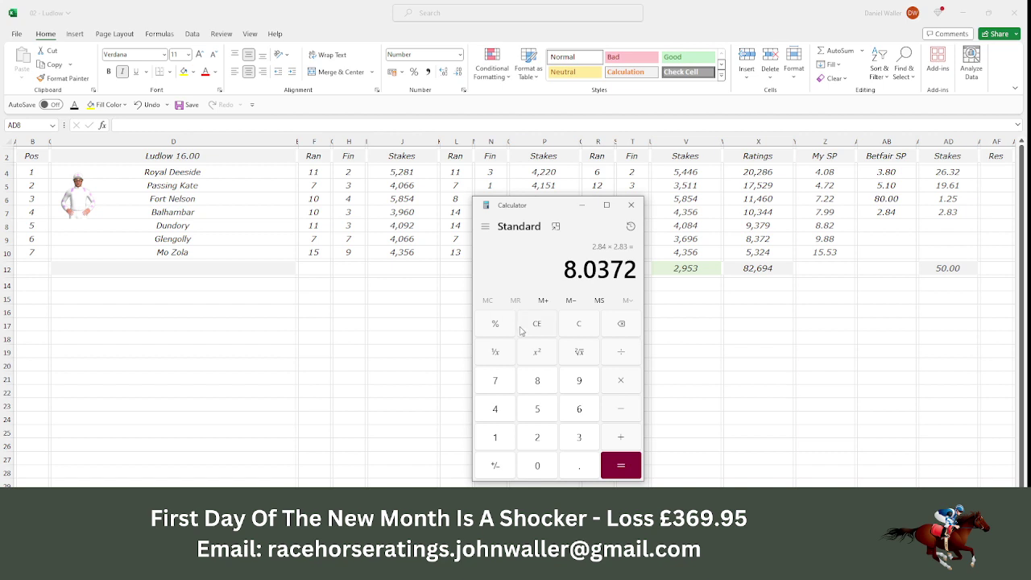
click(316, 305)
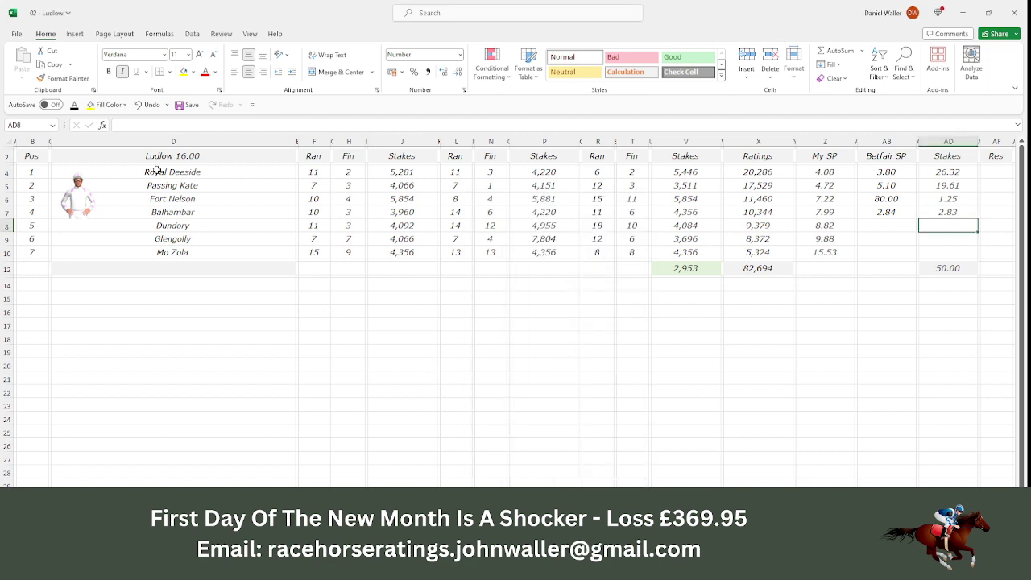
click(41, 158)
Review the 4:30 race on the Racing Post racecard and open the Ludlow 16.30 sheet in Excel at Senior Citizen's Betfair SP cell.
key(alt+Tab)
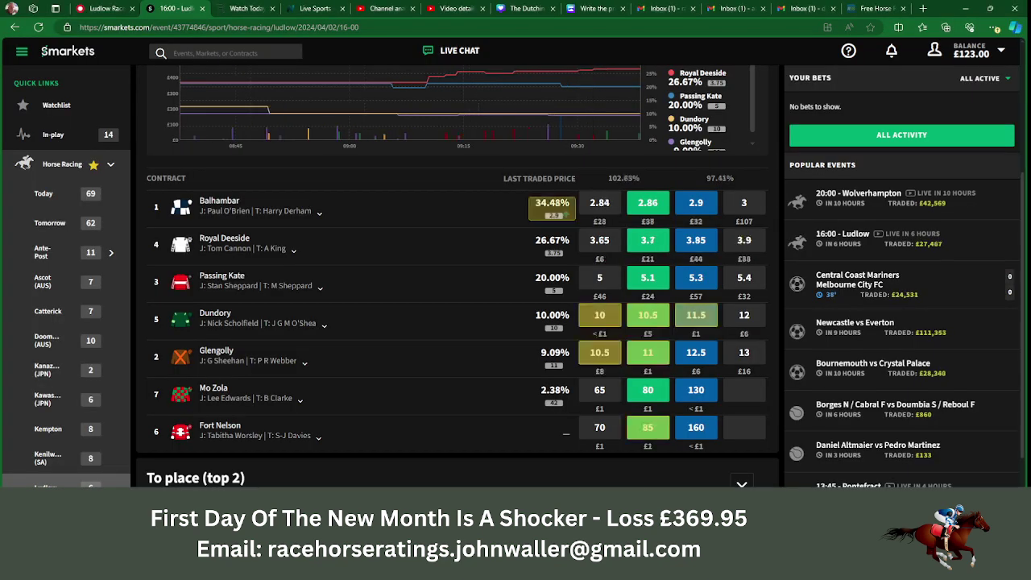
click(108, 9)
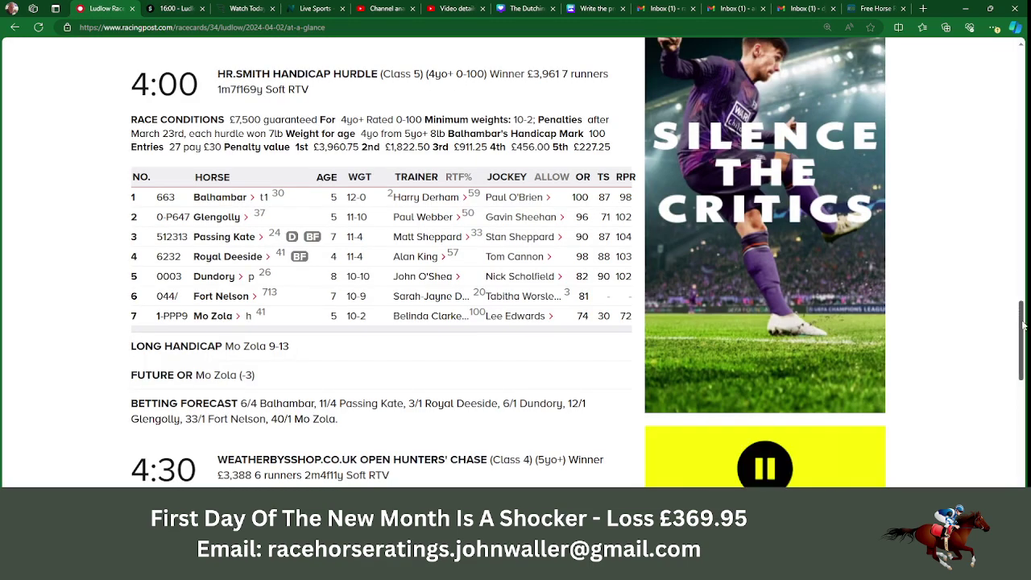
scroll(1018, 301, down, 5)
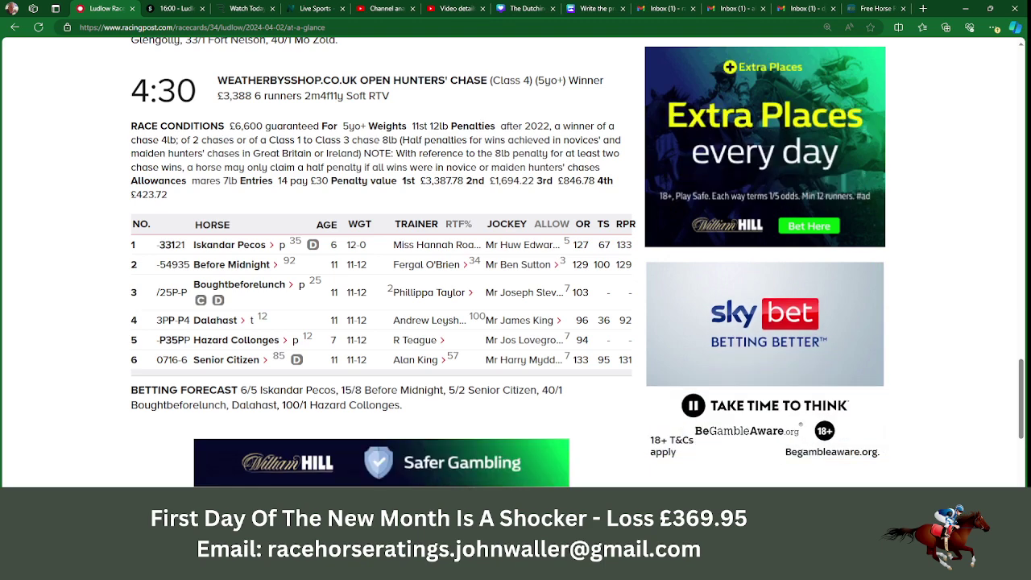
key(alt+Tab)
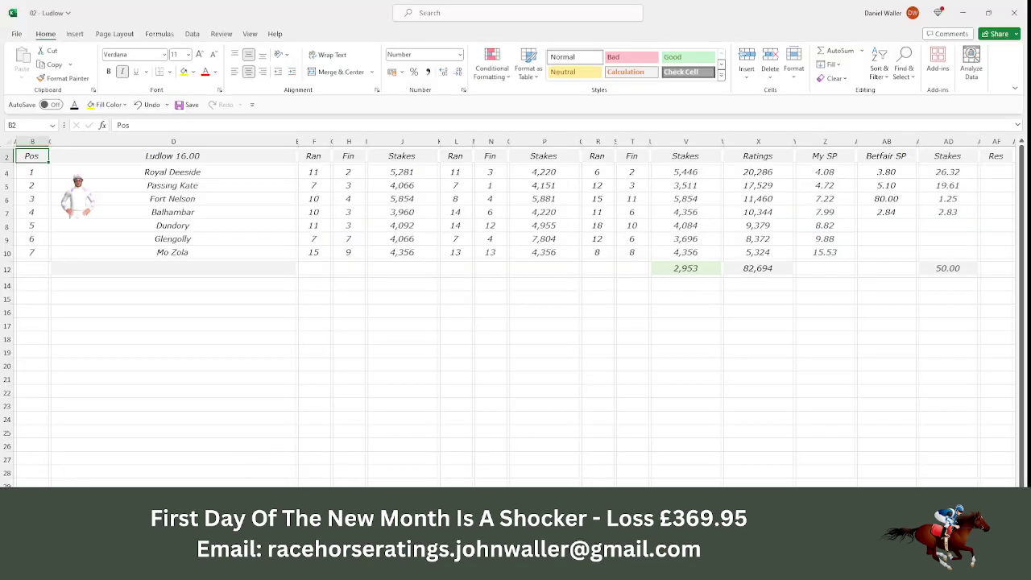
click(282, 533)
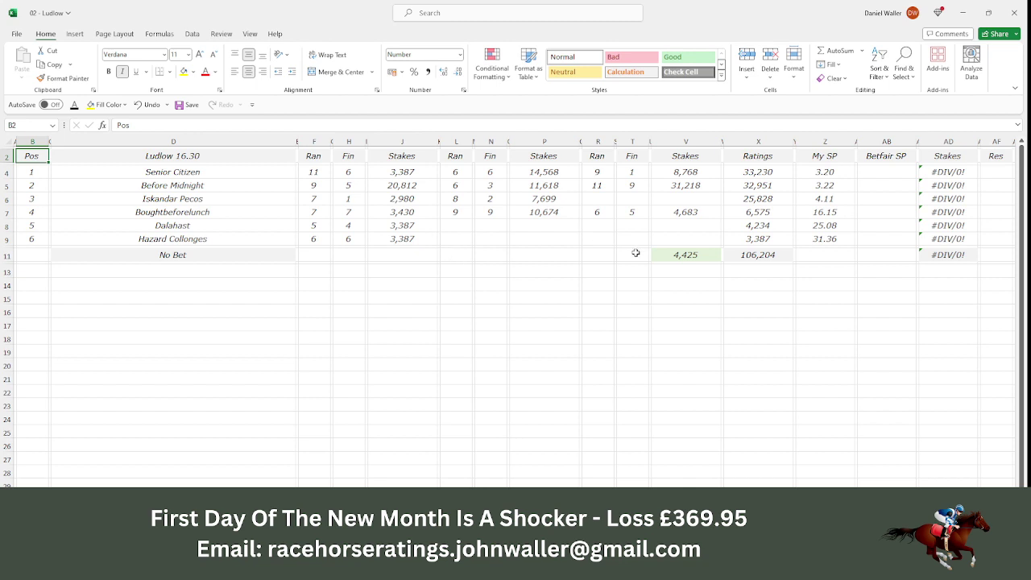
click(873, 173)
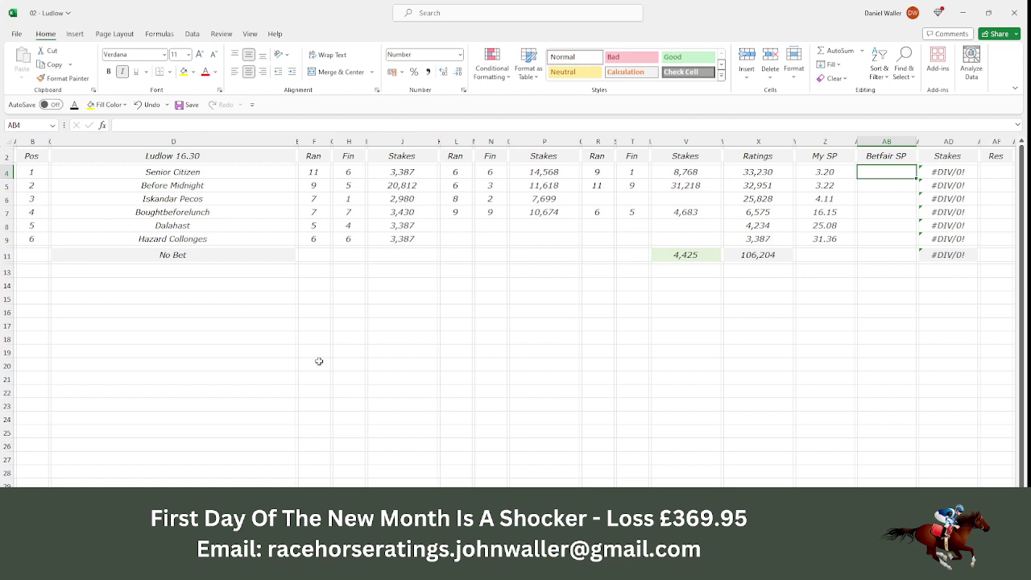
Switch to Smarkets and show the runners' odds in the Ludlow 16:30 market.
key(alt+Tab)
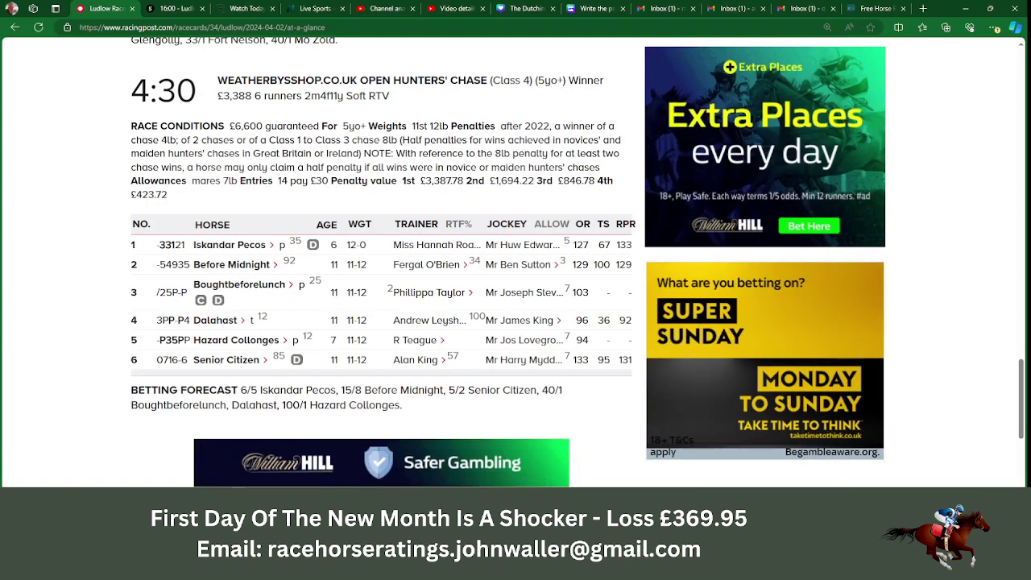
click(175, 8)
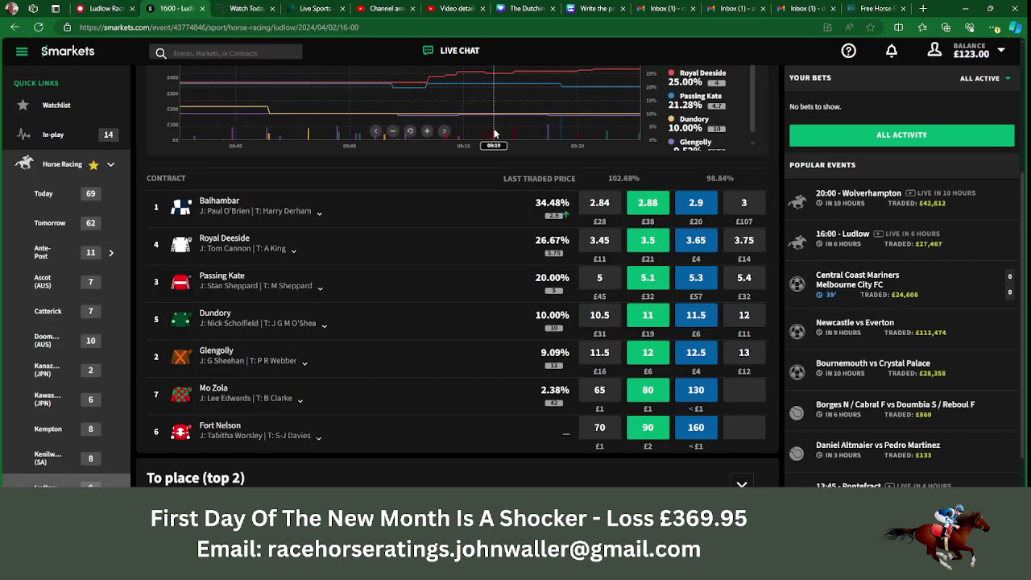
drag(1021, 267, 1020, 153)
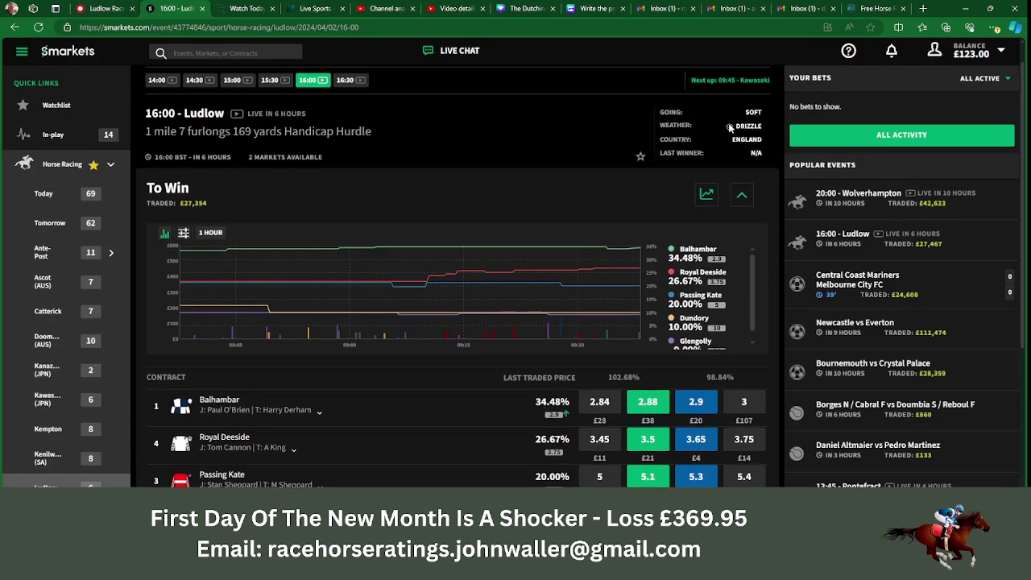
click(351, 80)
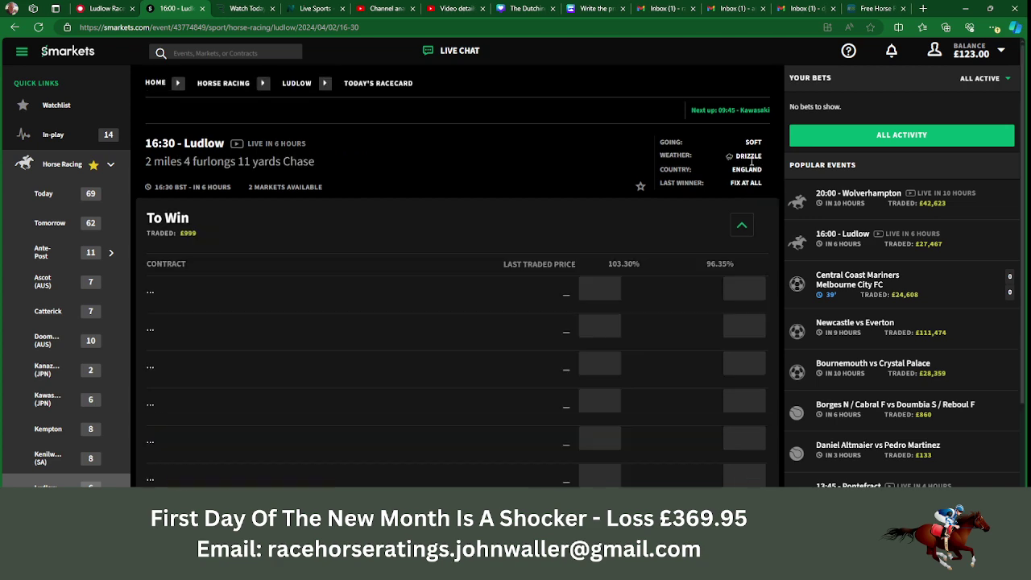
scroll(717, 443, down, 5)
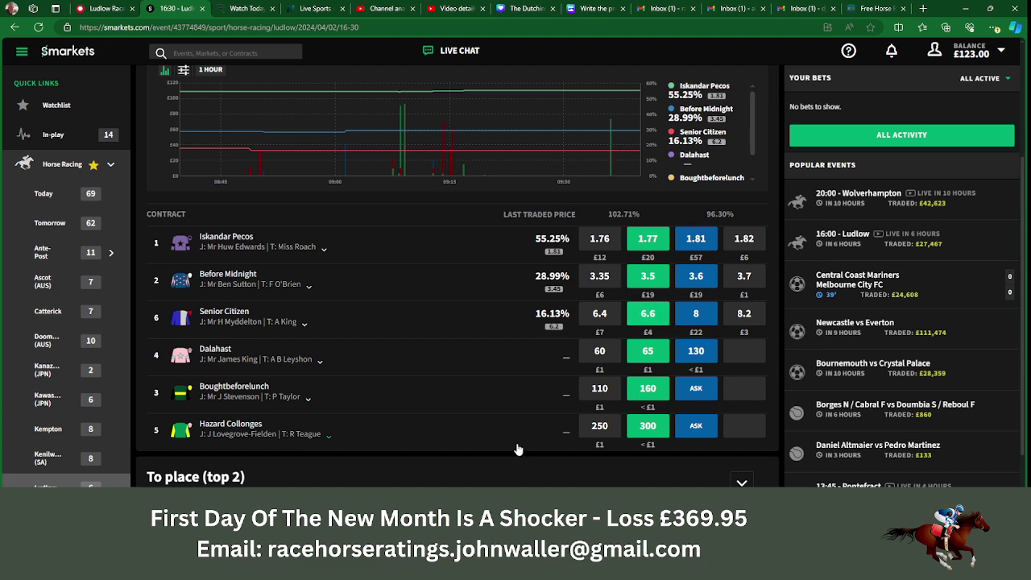
Return to Excel and enter 6.6 as Senior Citizen's Betfair SP on the Ludlow 16.30 sheet.
click(516, 564)
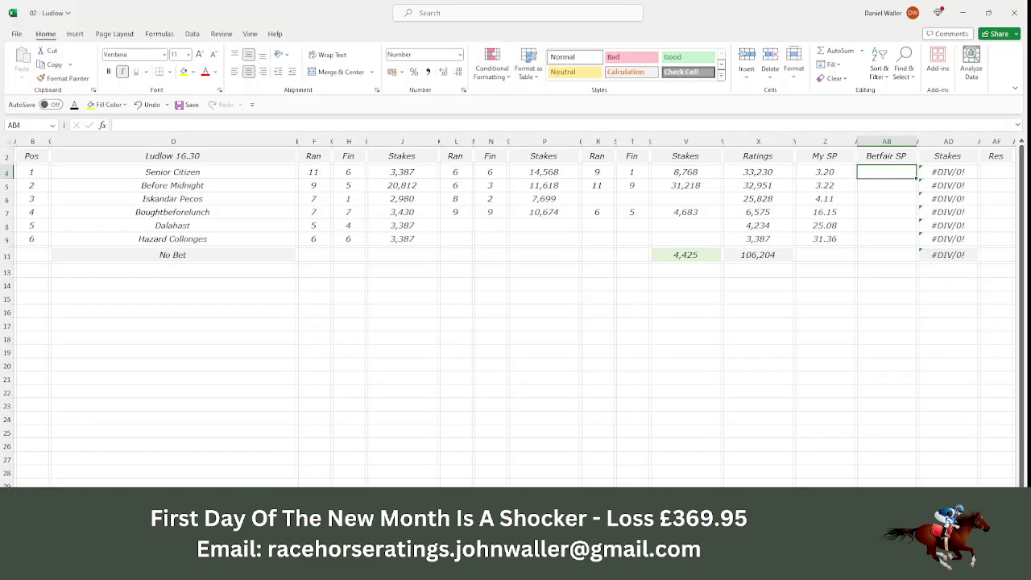
text(6.6)
key(Tab)
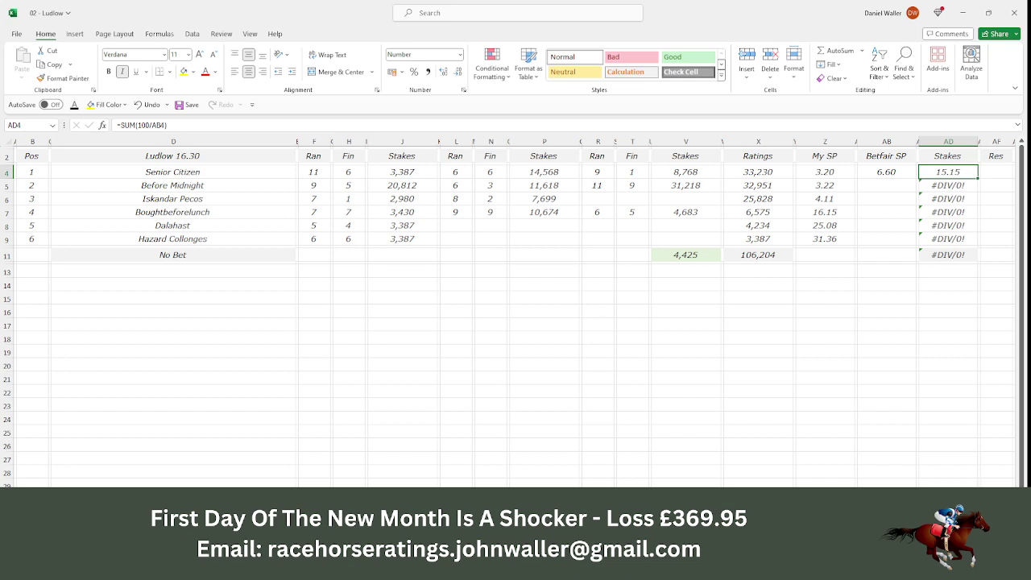
Check Before Midnight's odds on Smarkets and enter 3.5 as its Betfair SP in the workbook.
key(Down)
key(Left)
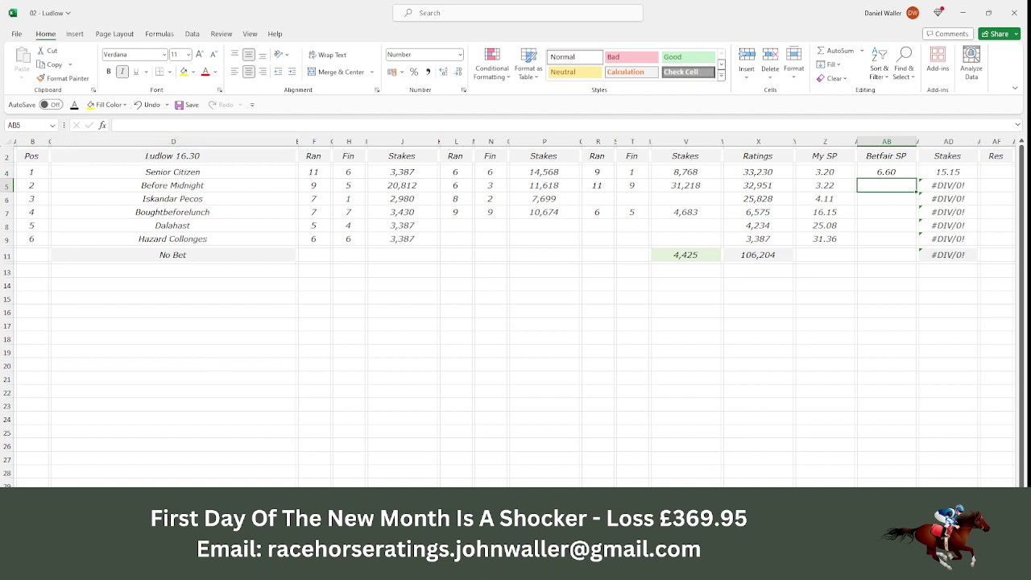
key(alt+Tab)
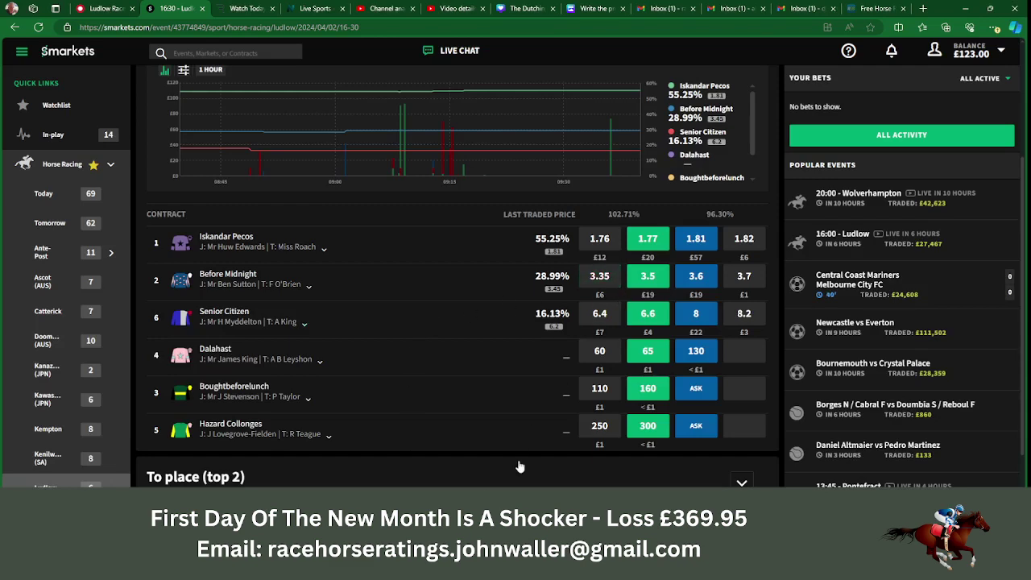
key(alt+Tab)
text(3.5)
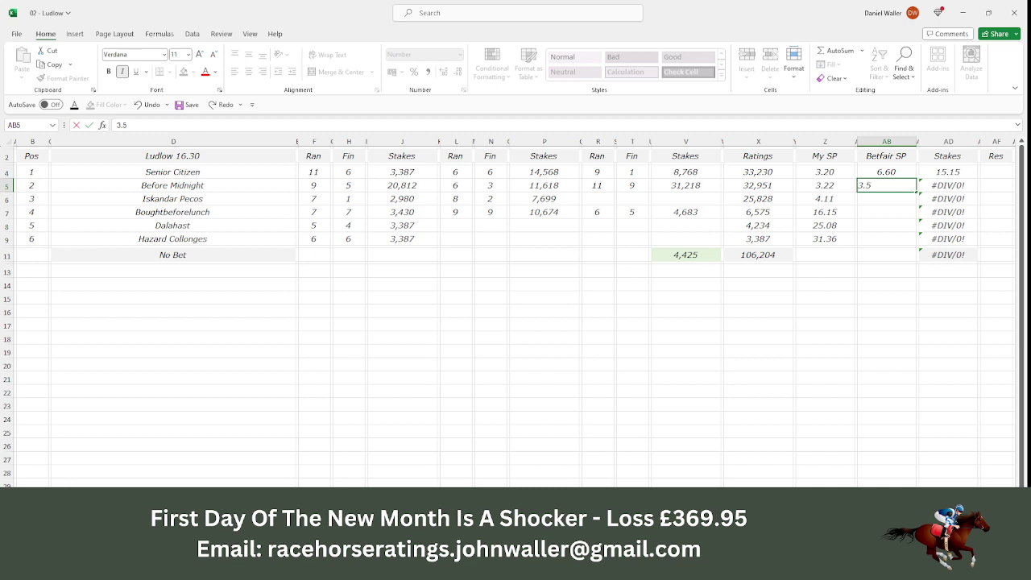
key(Tab)
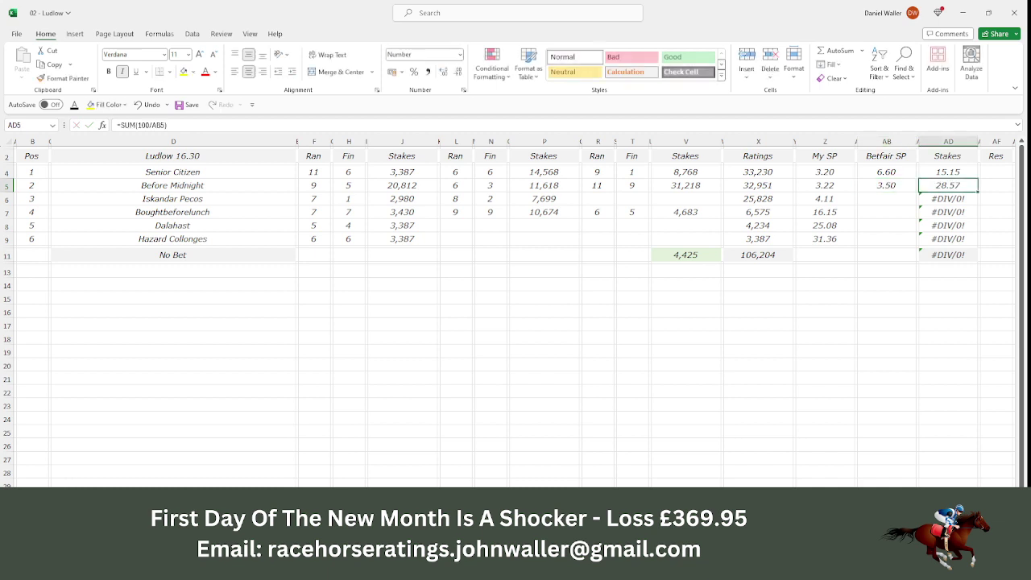
Check Iskandar Pecos's current odds on Smarkets and enter 1.75 as its Betfair SP in the workbook.
key(Down)
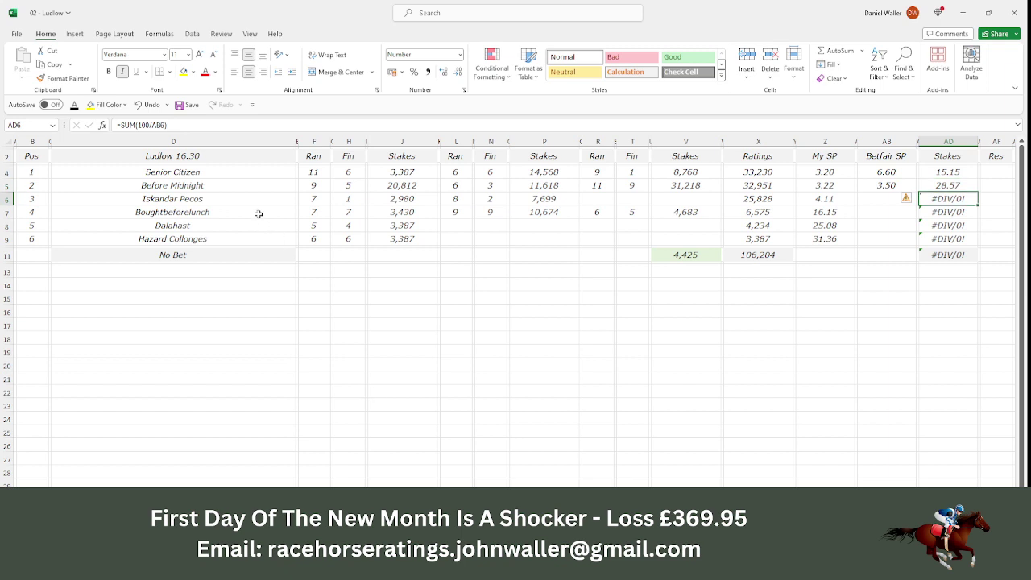
mouse_move(407, 567)
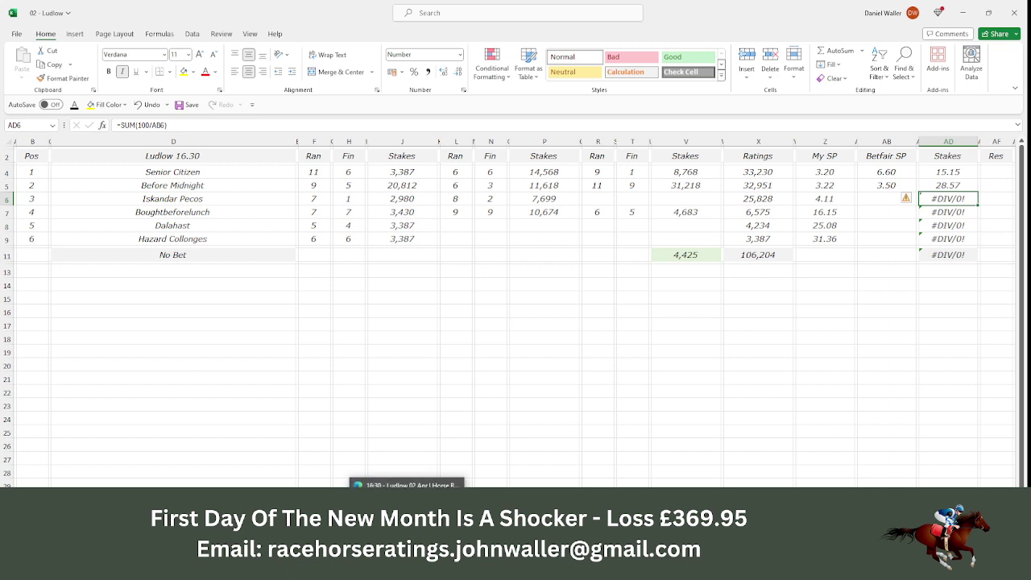
click(406, 574)
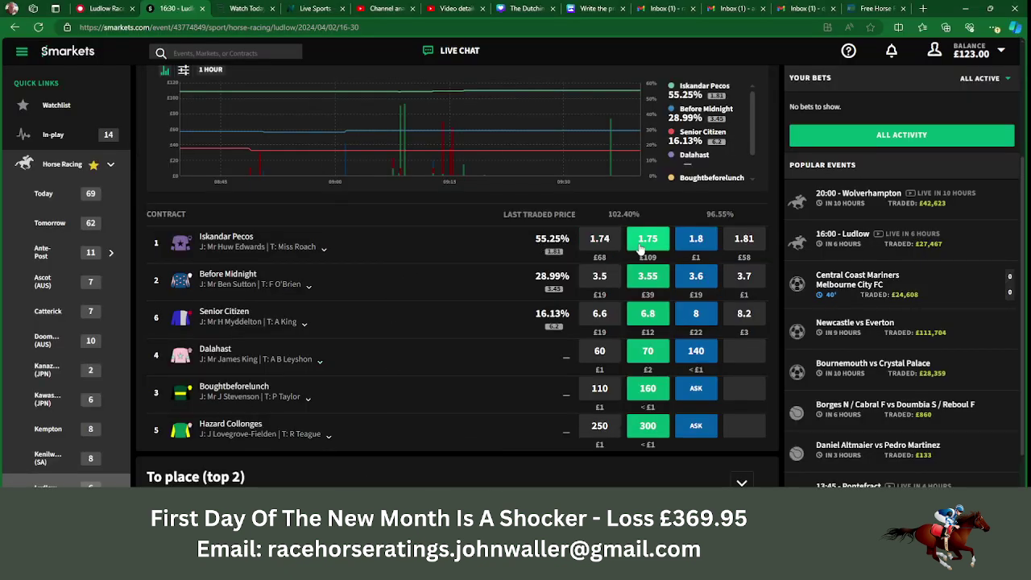
click(548, 571)
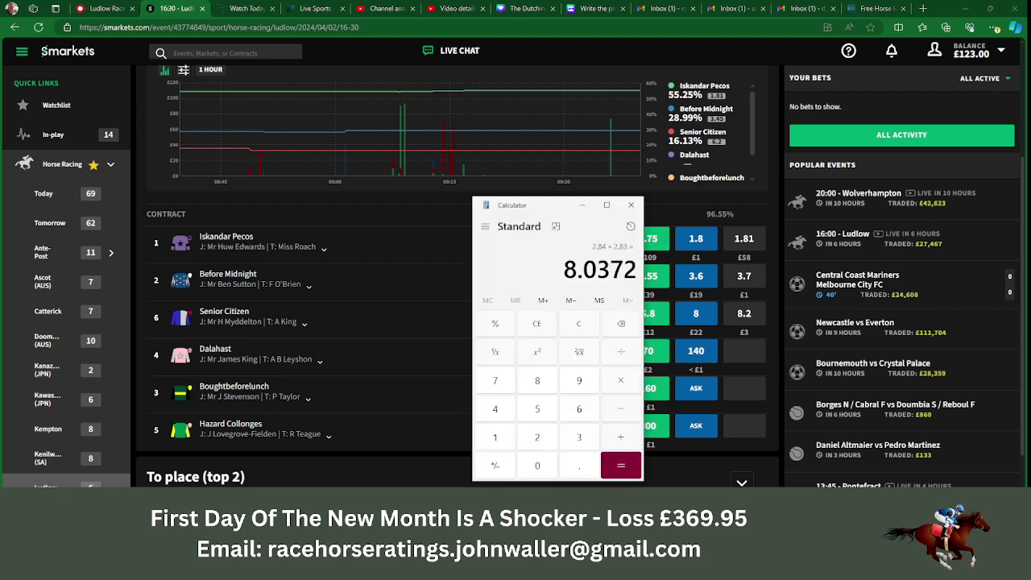
click(524, 571)
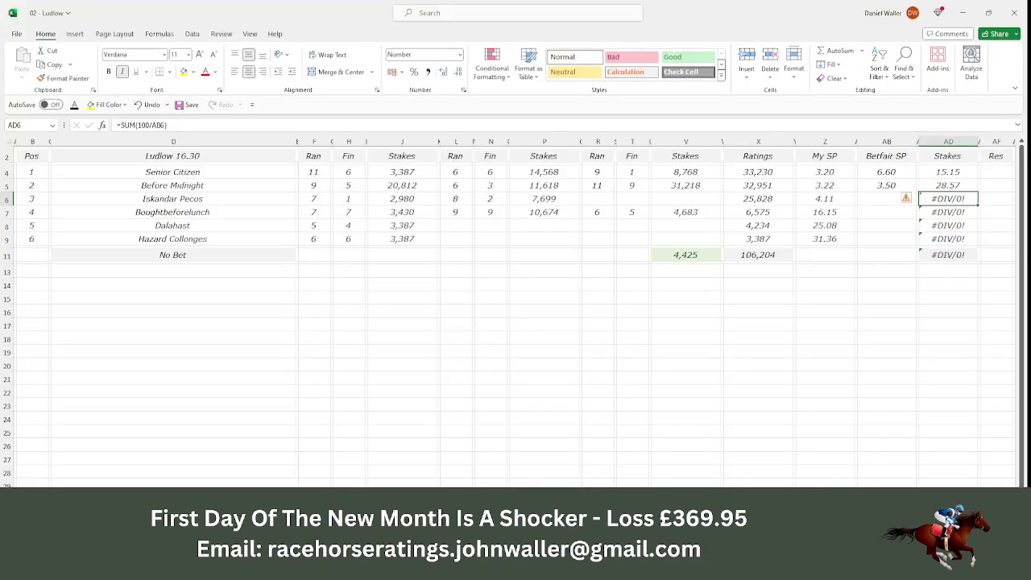
key(Left)
key(Left)
text(1.75)
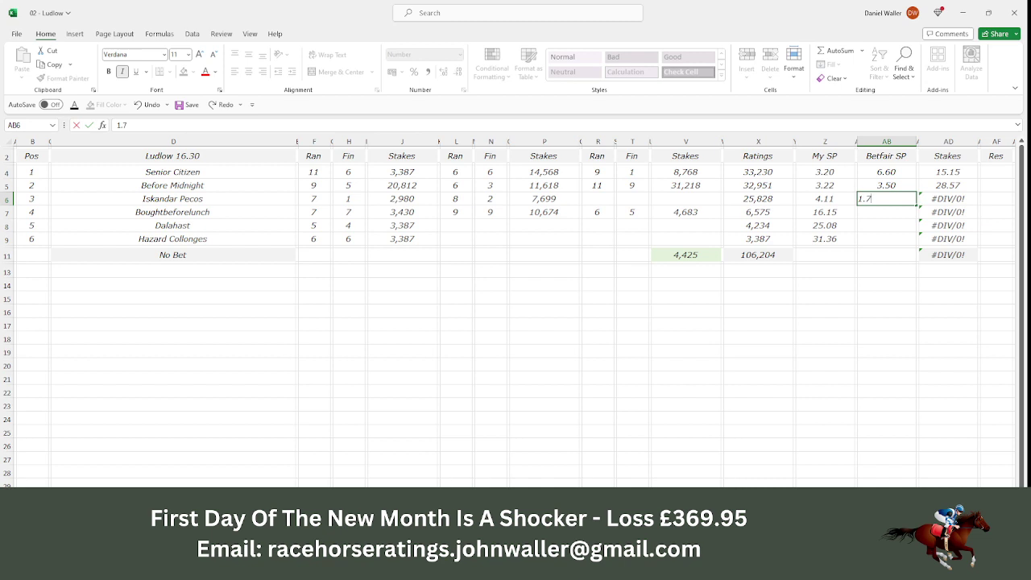
key(Right)
key(Right)
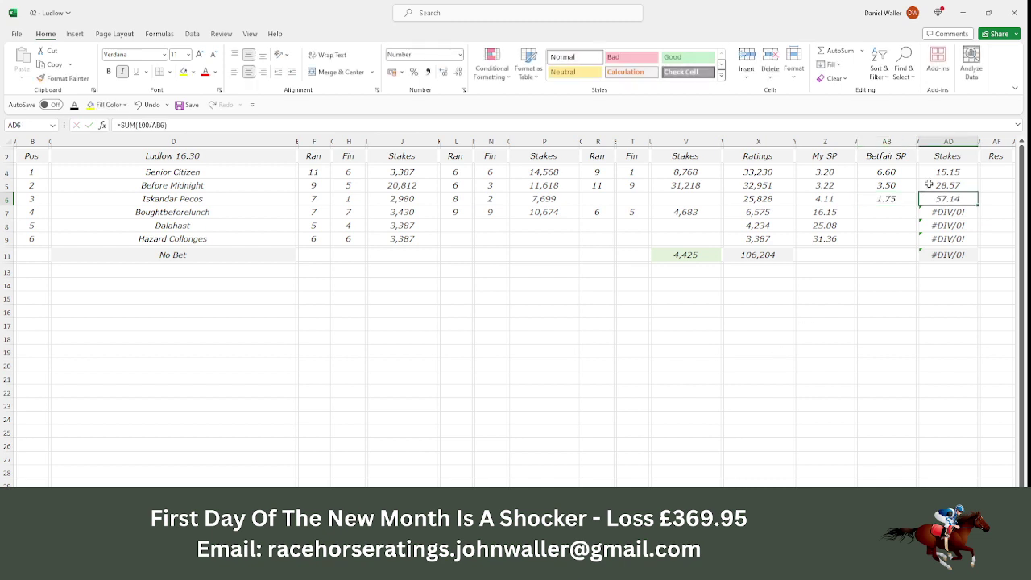
Replace Iskandar Pecos's stake formula with 6.28, after checking the stakes for Senior Citizen and Before Midnight.
drag(944, 172, 946, 184)
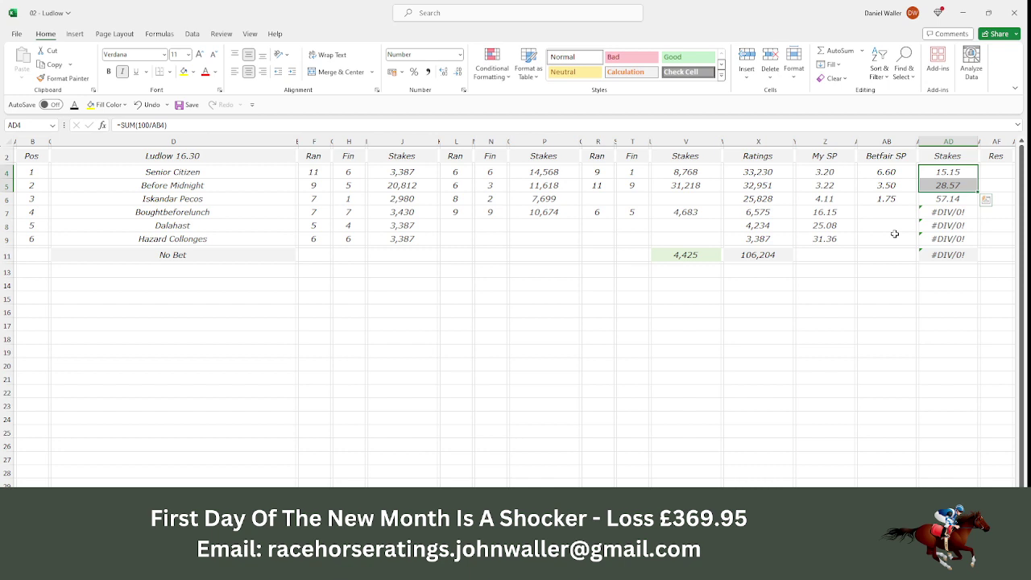
click(939, 197)
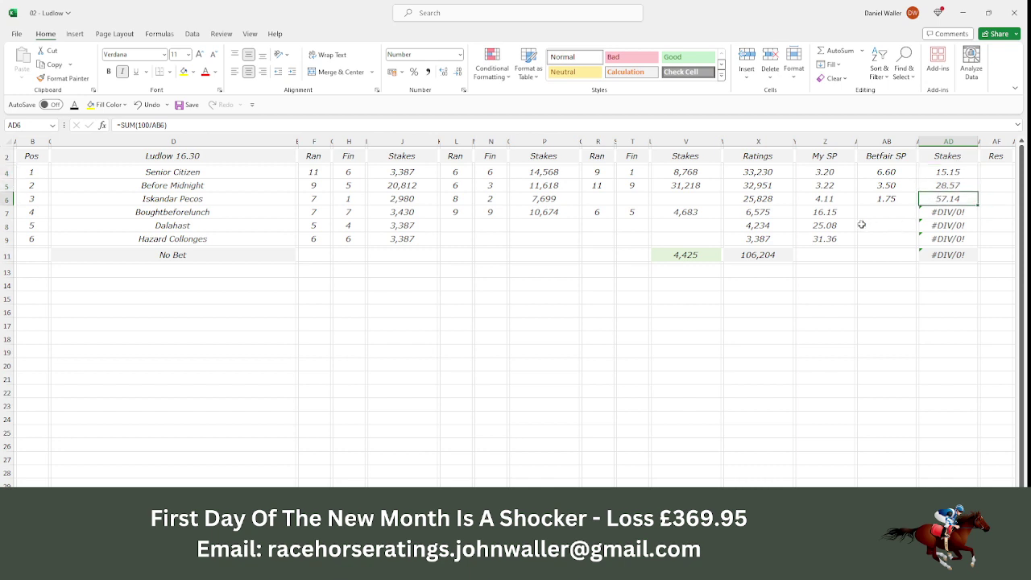
text(6.28)
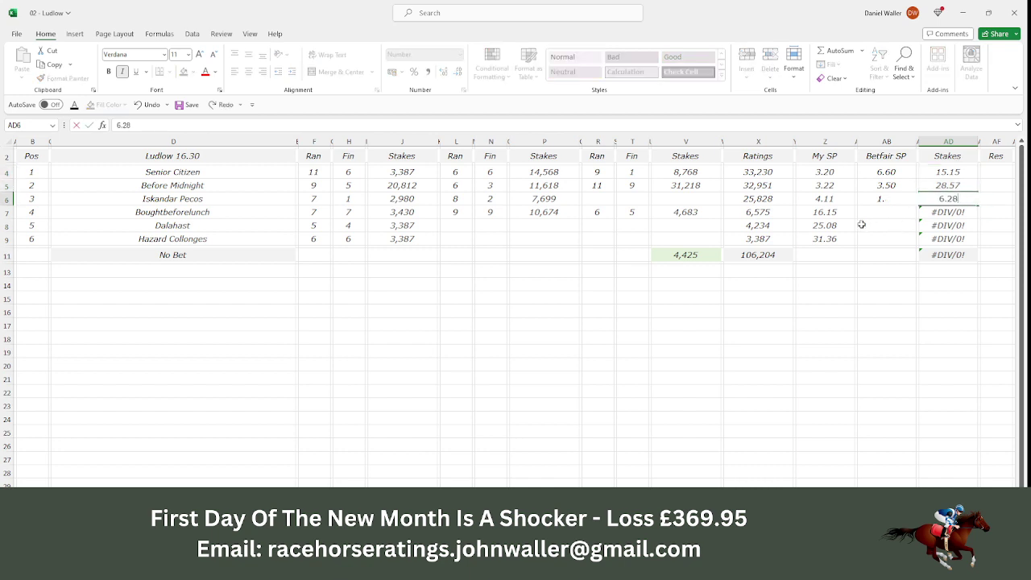
key(Return)
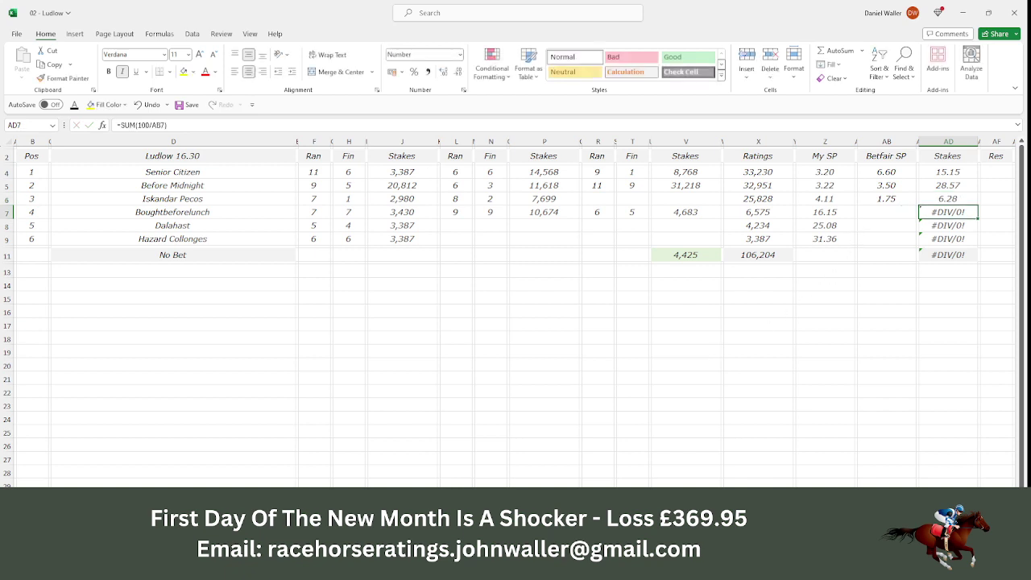
Multiply Iskandar Pecos's 6.28 stake by its odds of 1.75 in Calculator.
key(alt+Tab)
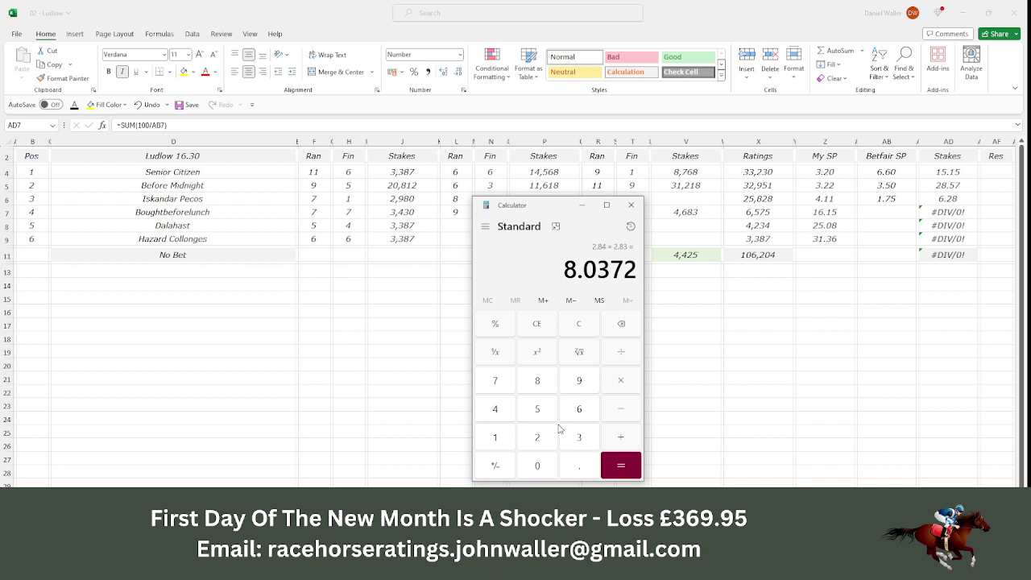
click(582, 415)
click(579, 466)
click(537, 436)
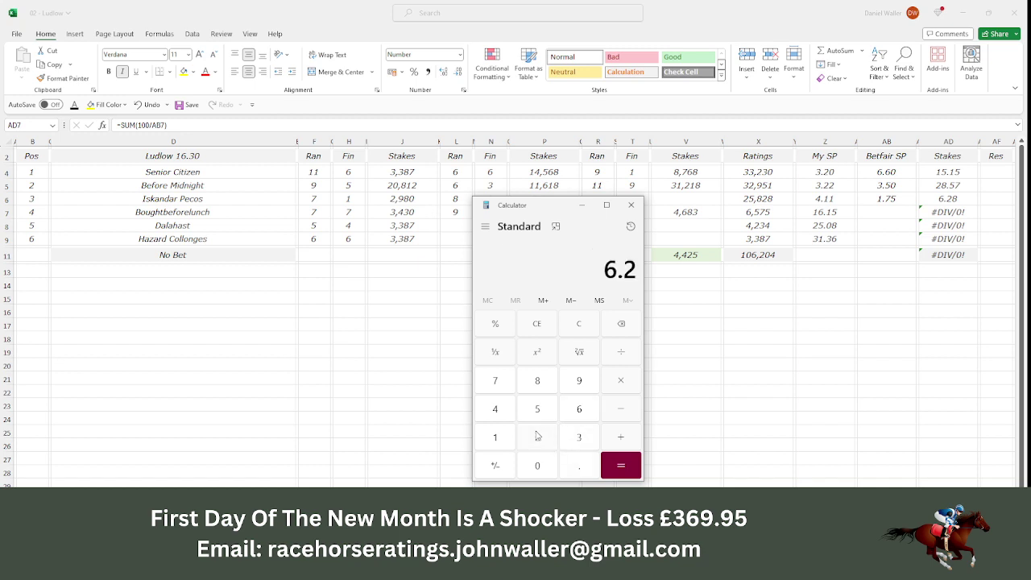
click(537, 383)
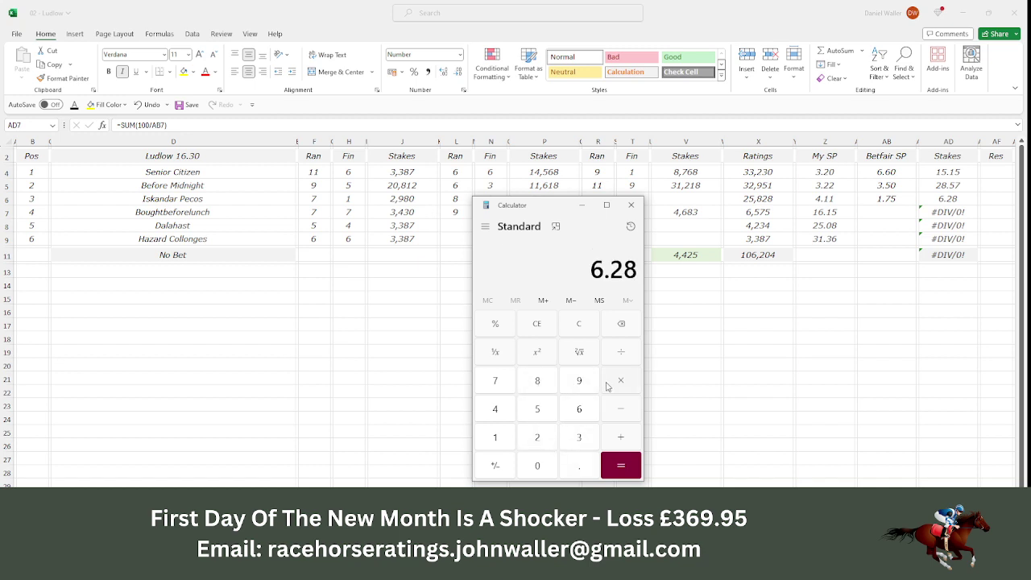
click(608, 387)
click(505, 433)
click(579, 465)
click(513, 390)
click(551, 413)
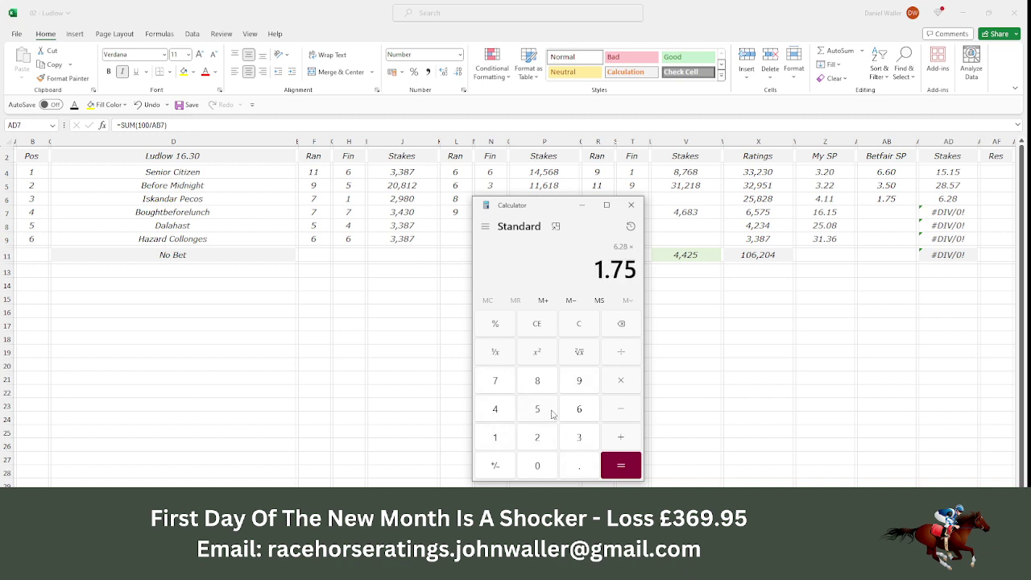
click(618, 464)
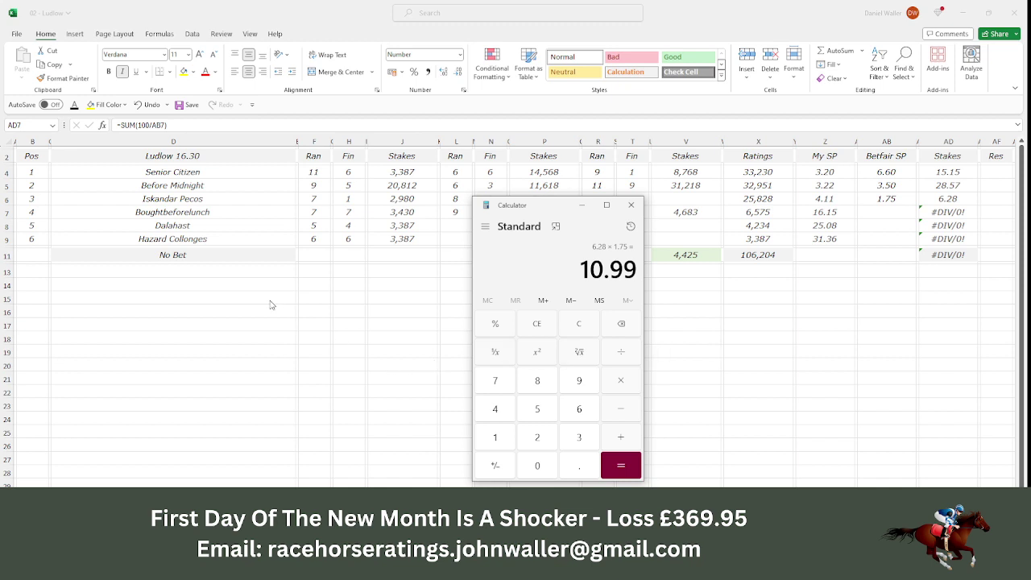
Return to the Pos heading on the Ludlow 16.30 sheet and save the workbook.
click(35, 163)
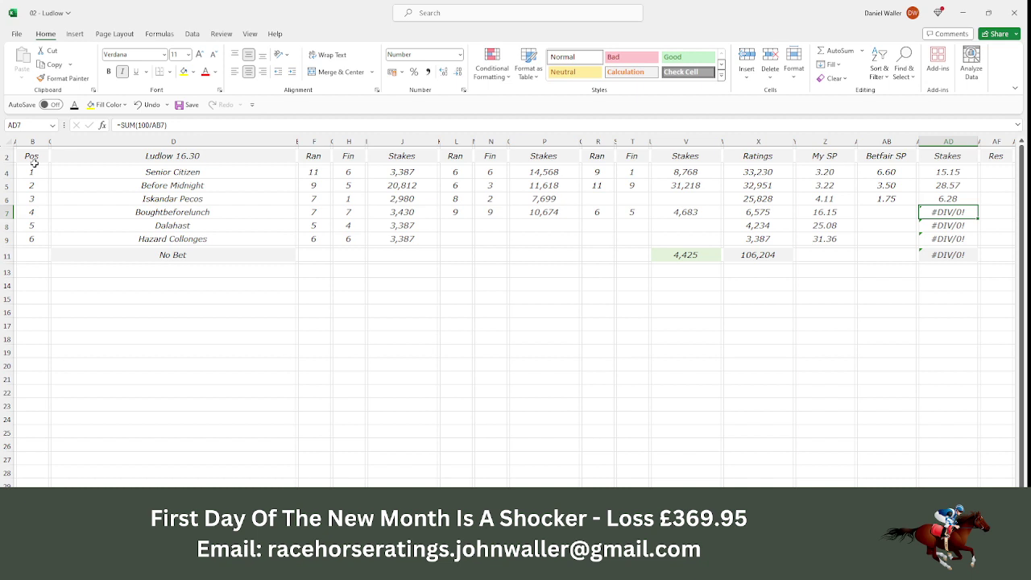
click(32, 156)
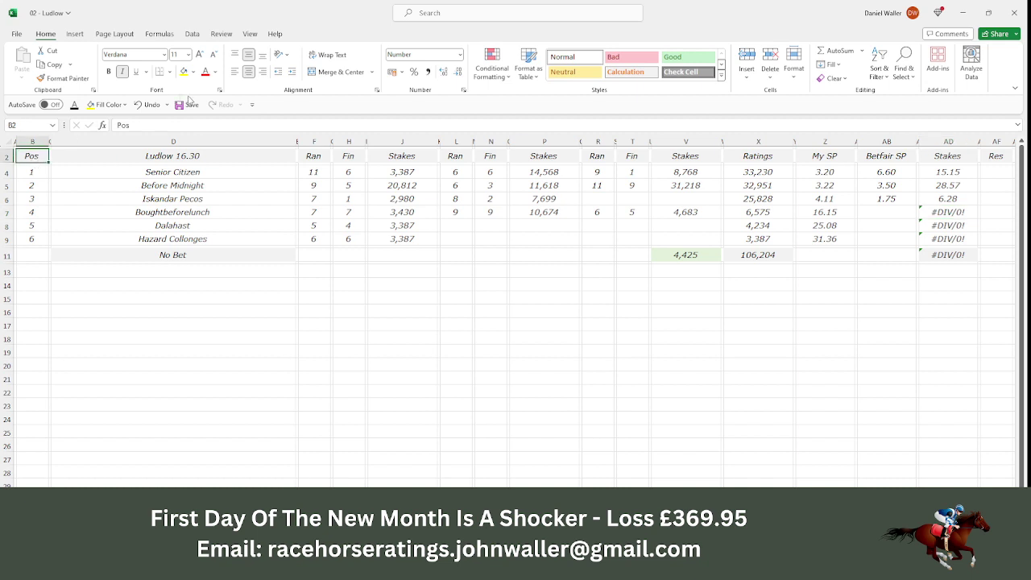
click(184, 105)
Review the Ludlow race sheets from 14.00 to 16.00, return to the 14.00 sheet and save the workbook.
click(80, 536)
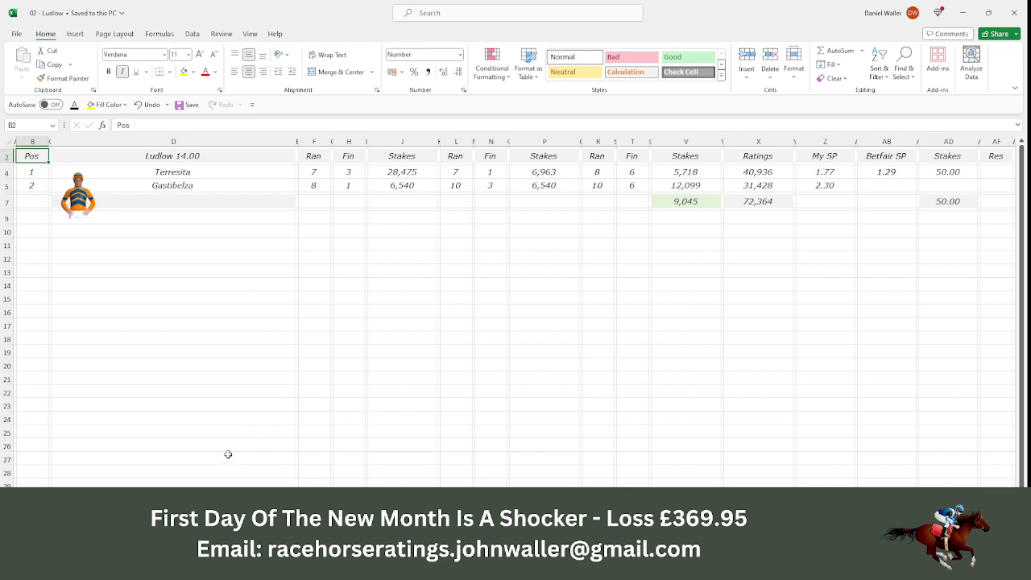
click(112, 536)
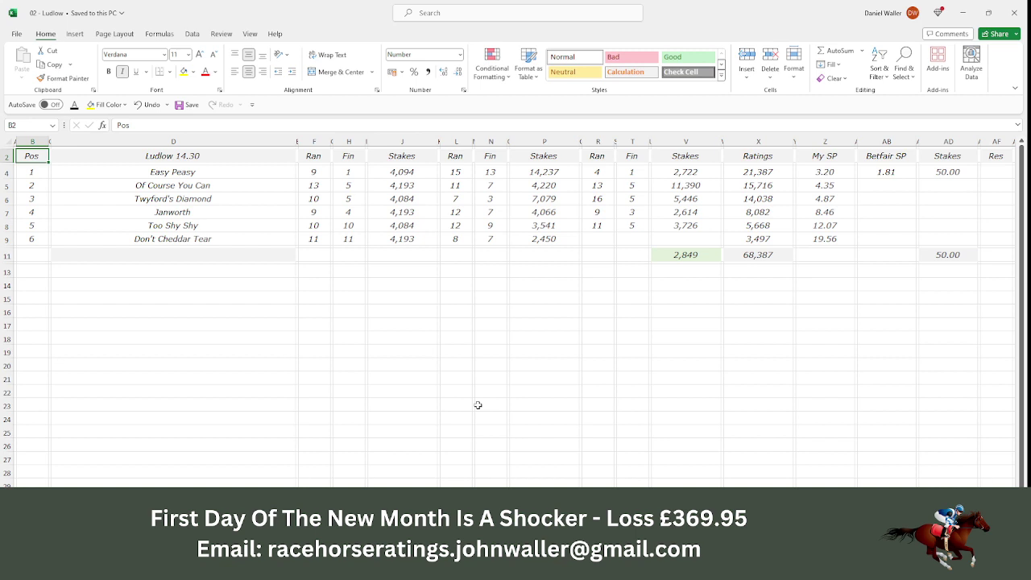
click(145, 535)
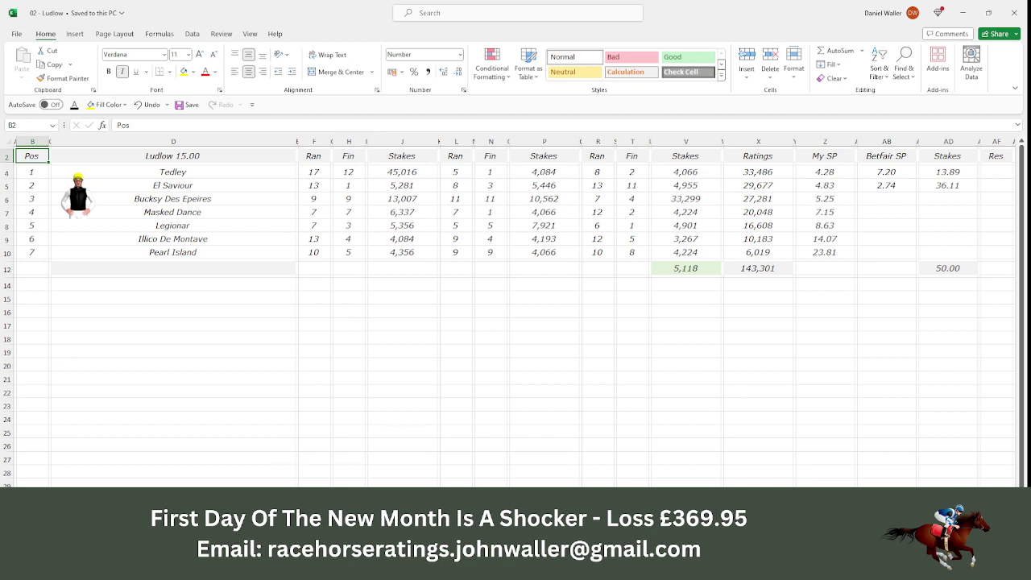
click(412, 536)
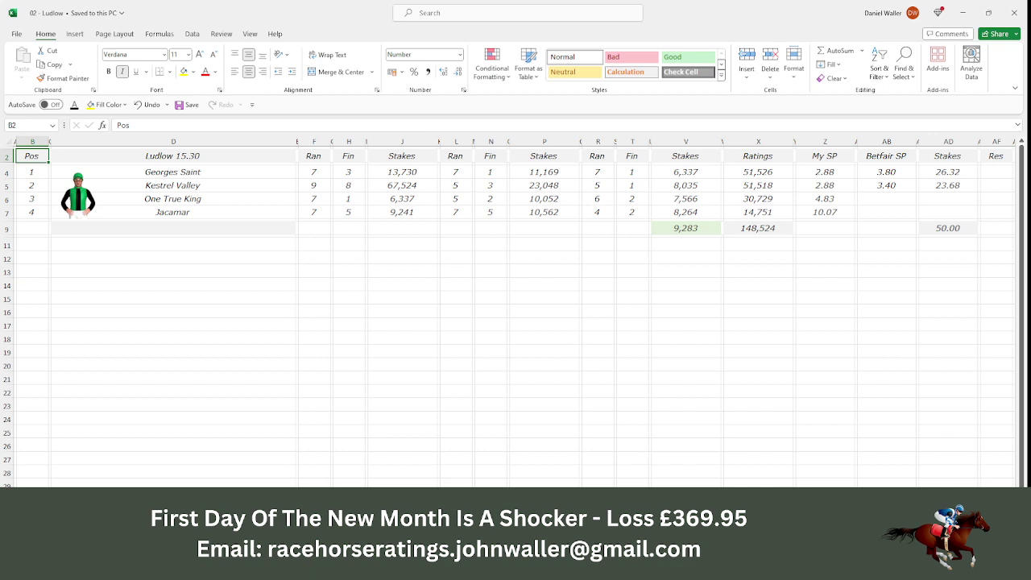
click(402, 534)
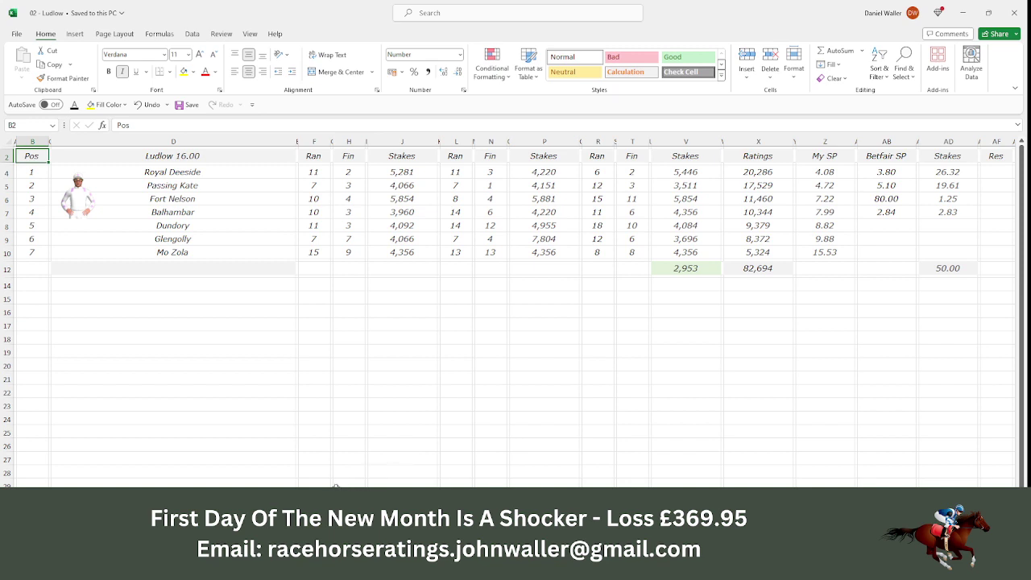
click(322, 535)
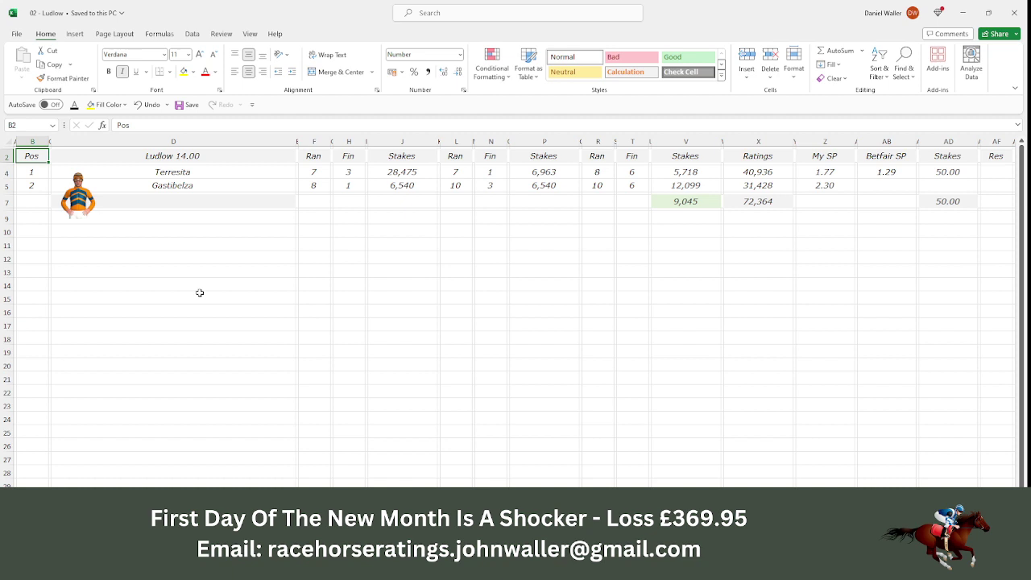
click(178, 104)
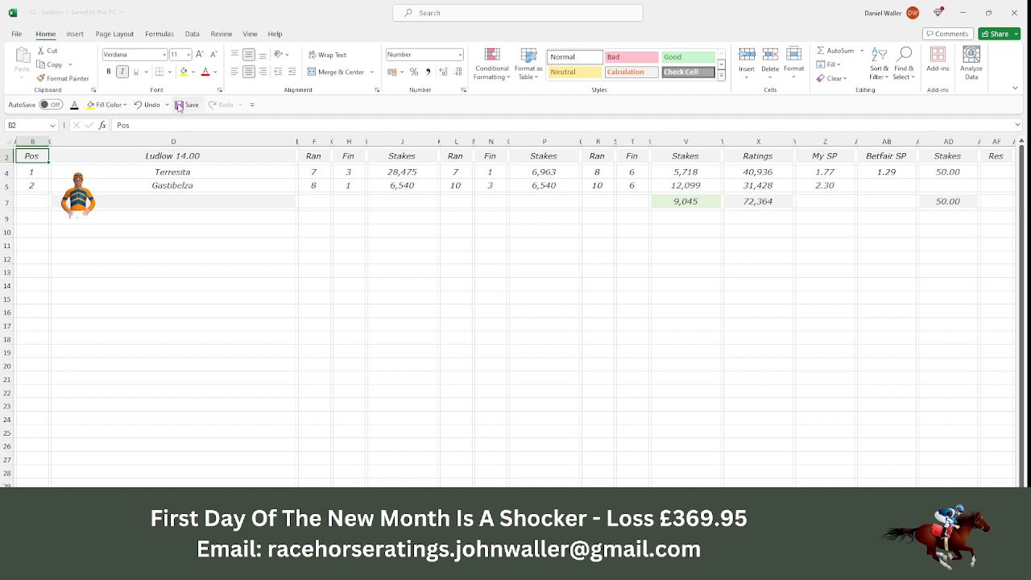